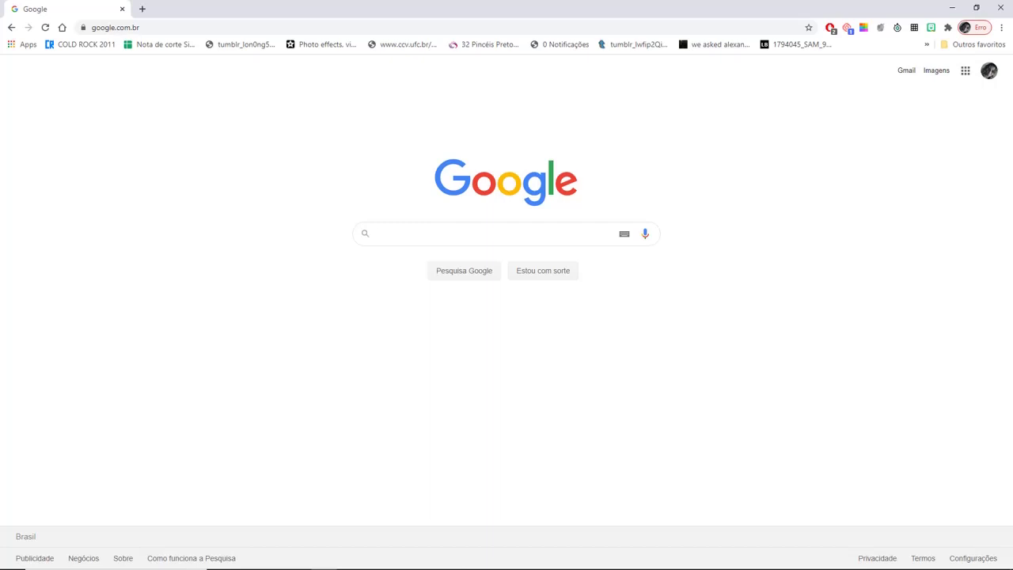
# - Search Google for 'google sala de aula' and open the 'Google Sala de Aula - Facilita a gestão da sua aula' result
pyautogui.click(396, 238)
pyautogui.write('google sa')
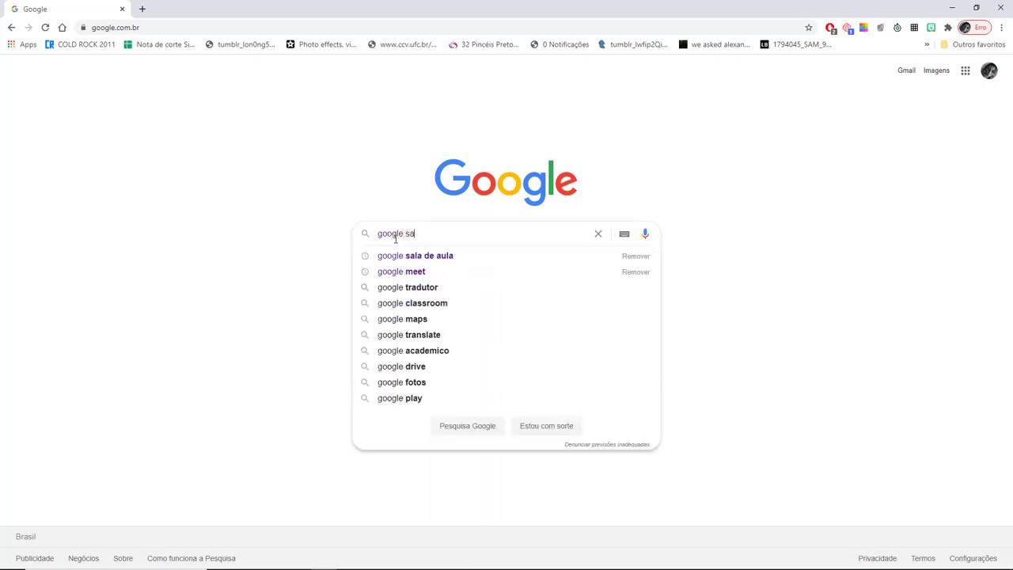
pyautogui.write('la de aula')
pyautogui.press('Return')
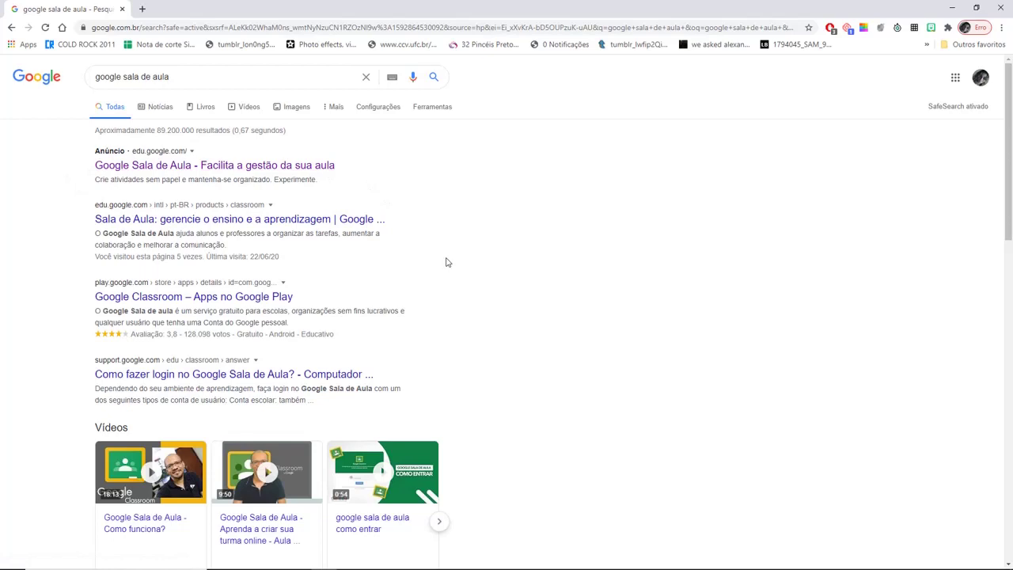
pyautogui.click(203, 167)
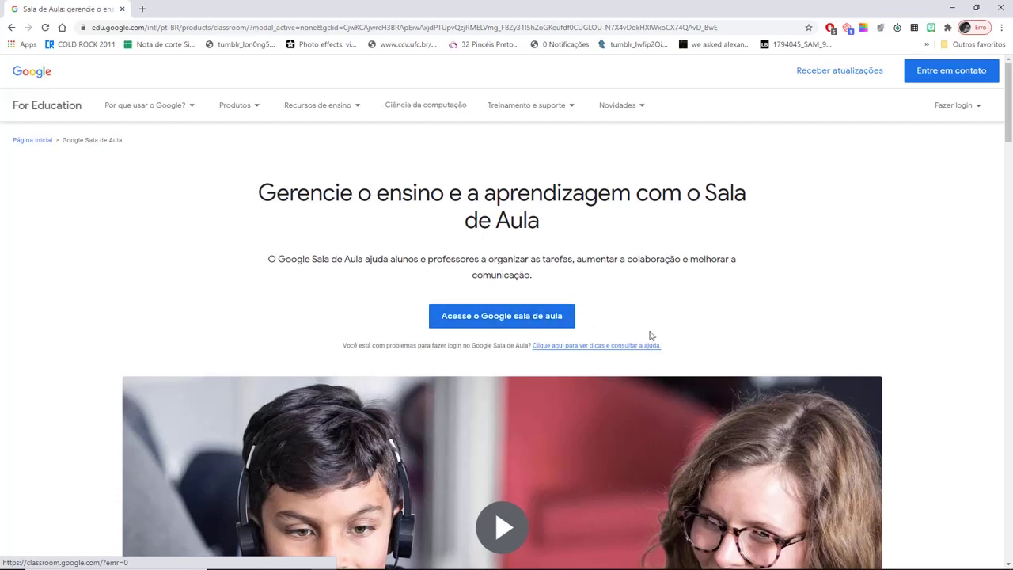
# - Go from the Google for Education page to Google Sala de Aula's class list
pyautogui.click(485, 321)
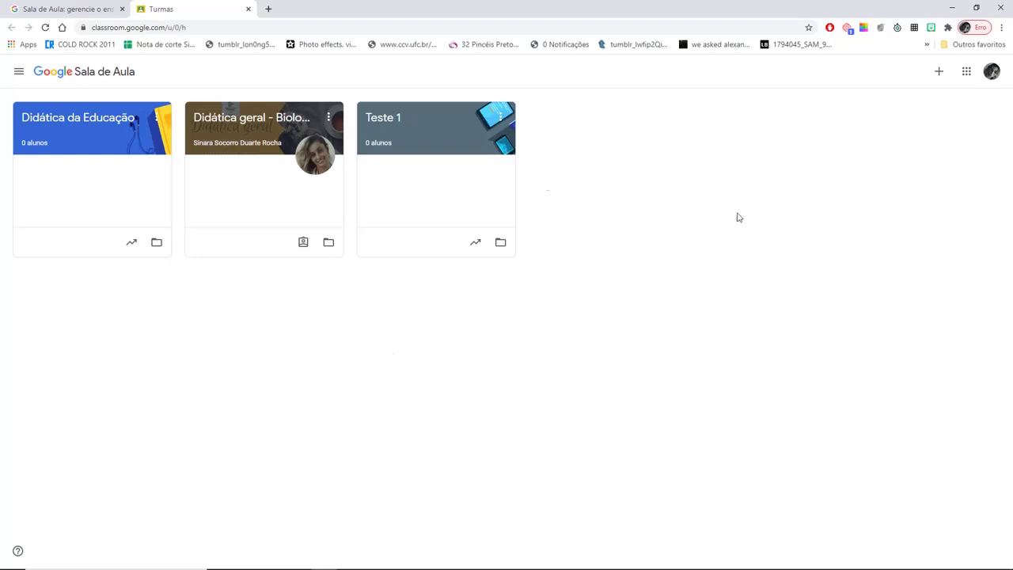
# - Choose 'Criar turma' from the + menu on the classes page
pyautogui.click(939, 73)
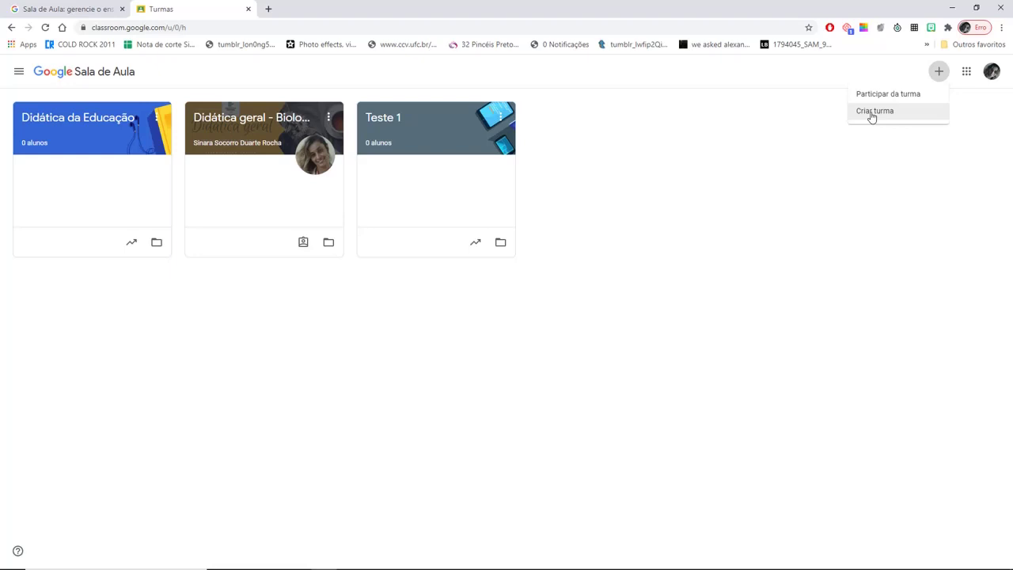
pyautogui.click(872, 114)
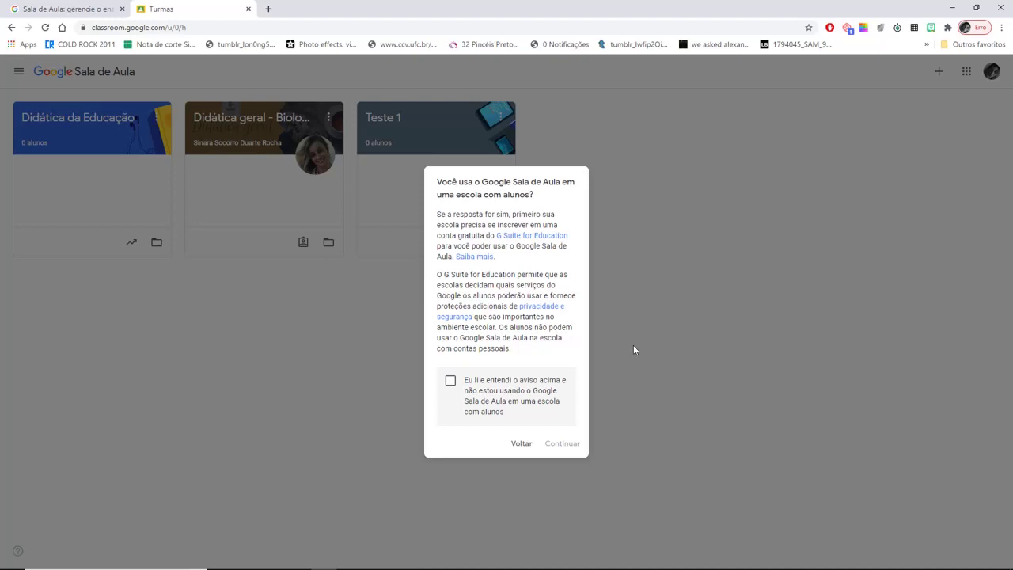
# - Open the G Suite for Education page and start its 'Inscrição no G Suite' signup
pyautogui.click(564, 242)
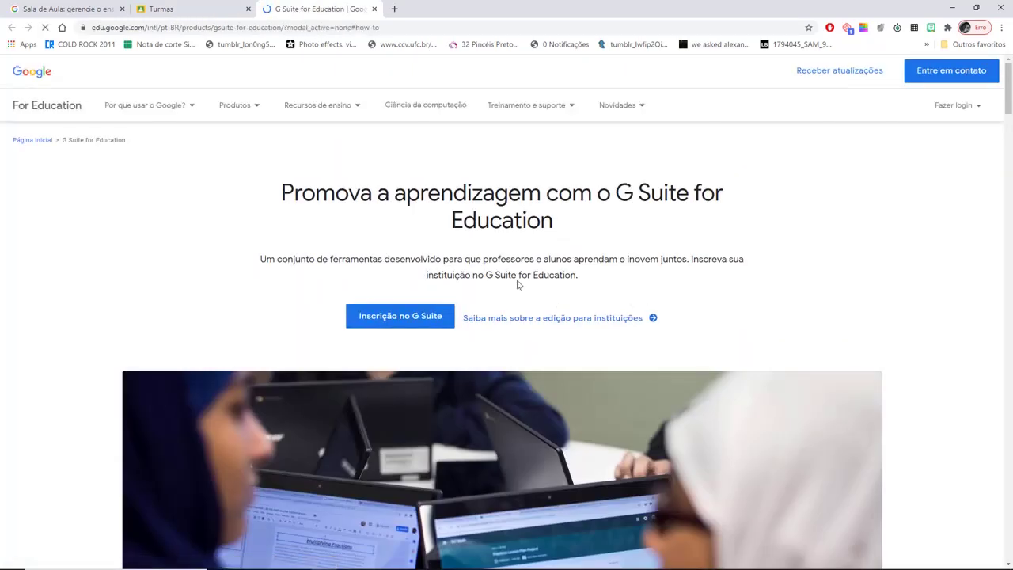
pyautogui.click(395, 325)
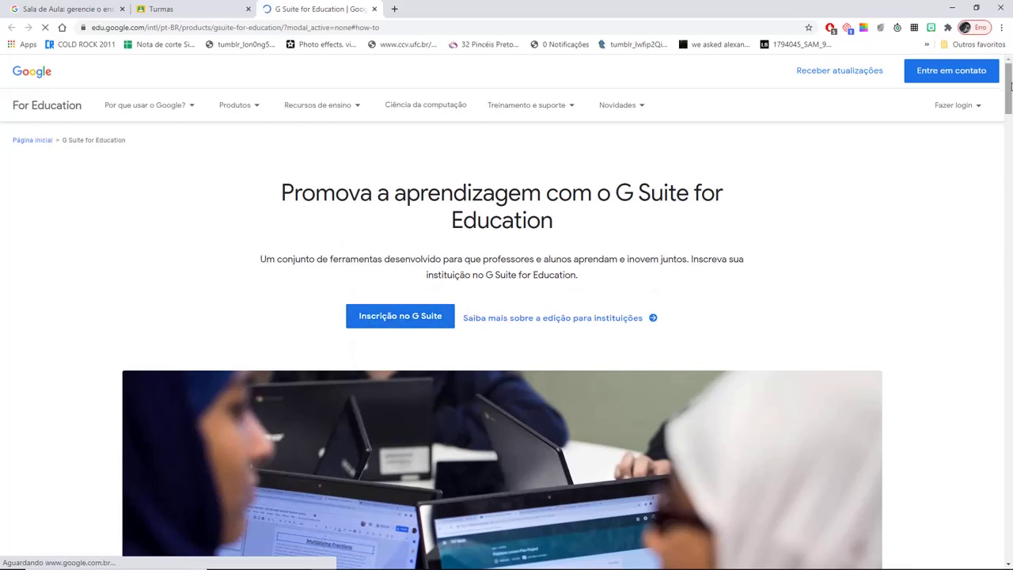
pyautogui.moveTo(1010, 85); pyautogui.dragTo(1009, 251)
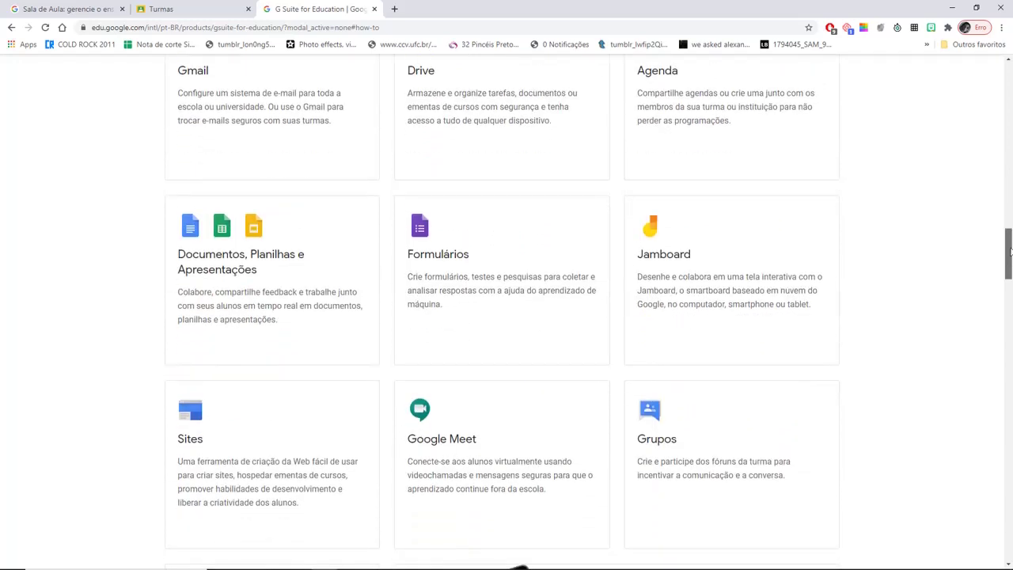
pyautogui.moveTo(1010, 251); pyautogui.dragTo(1009, 285)
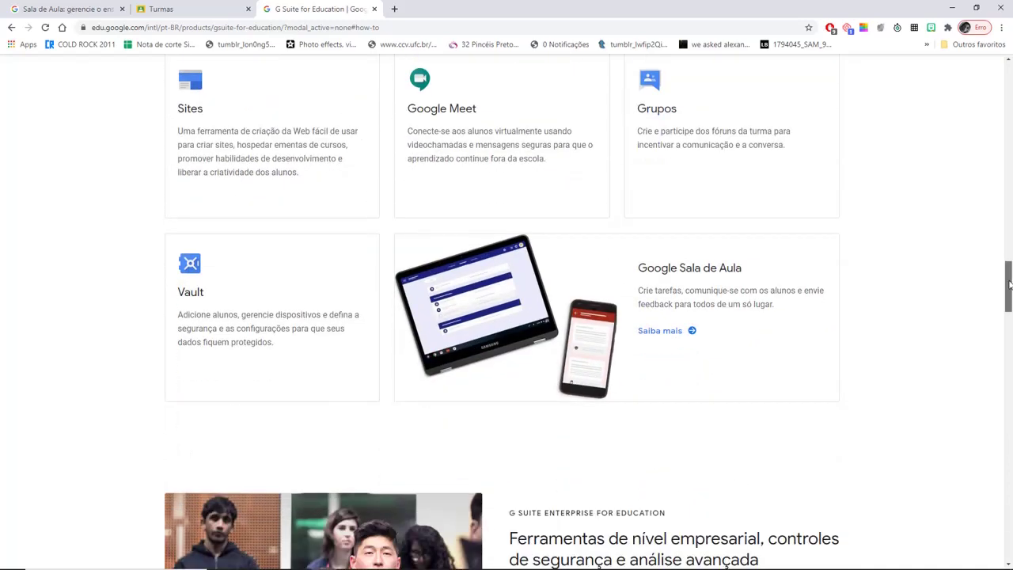
pyautogui.moveTo(1009, 284); pyautogui.dragTo(1008, 77)
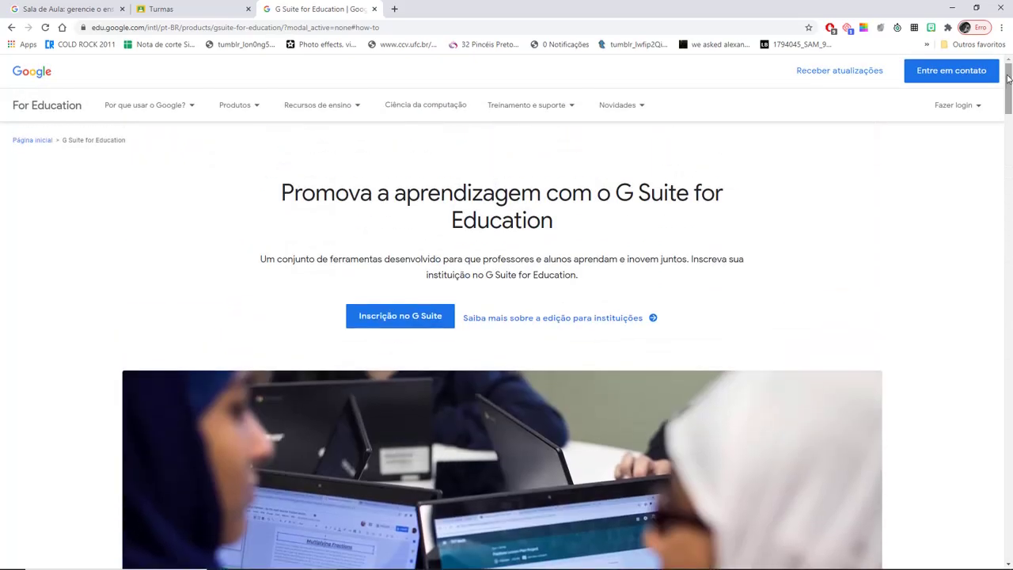
pyautogui.click(413, 316)
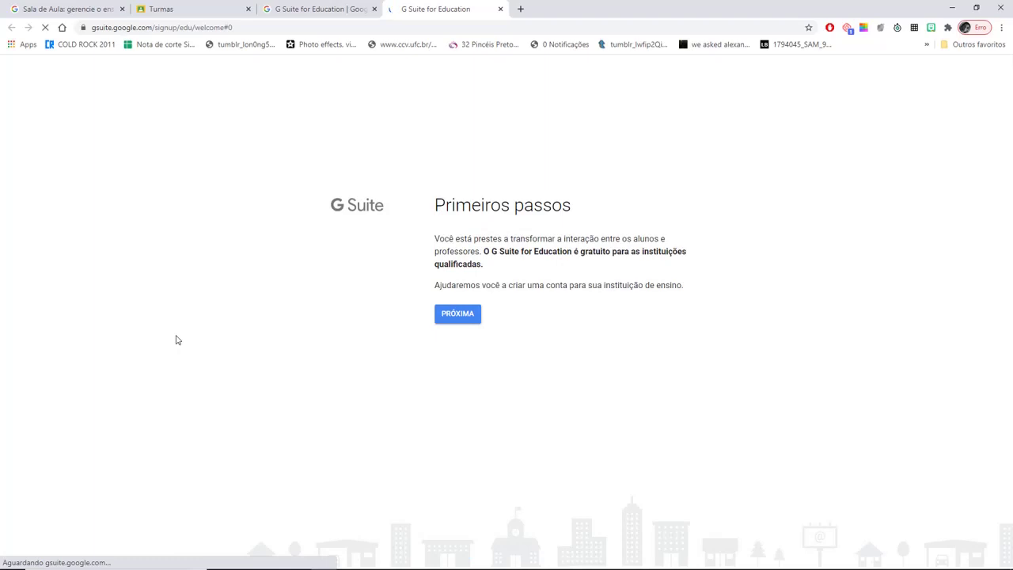
# - Back out of the G Suite institution form and close both G Suite for Education pages
pyautogui.click(467, 319)
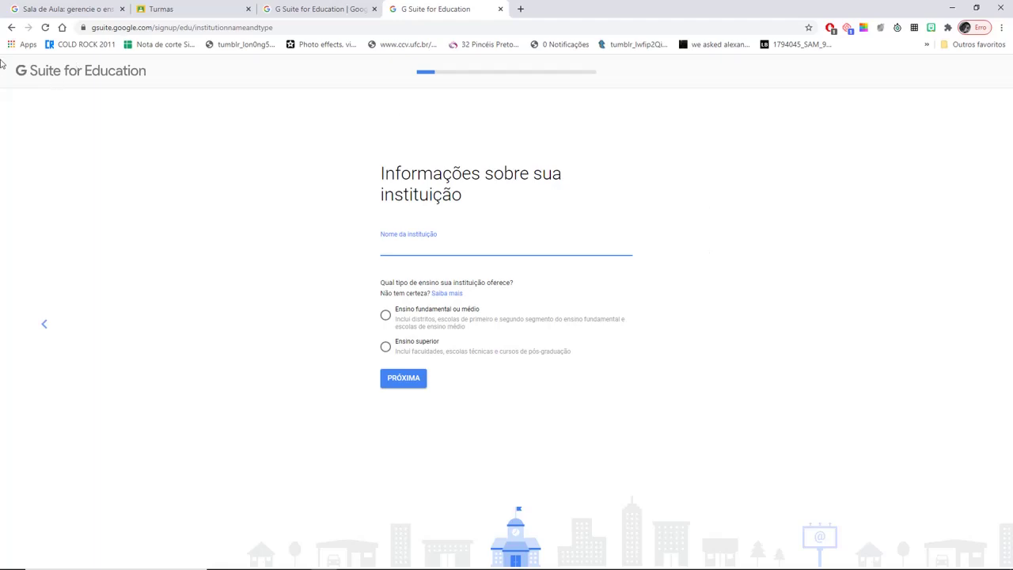
pyautogui.click(11, 28)
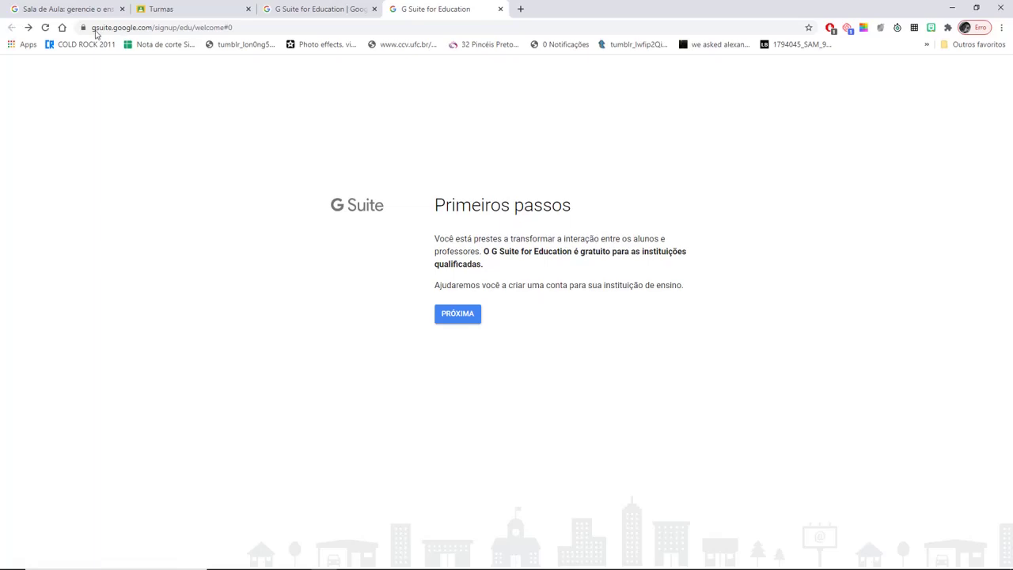
pyautogui.click(500, 9)
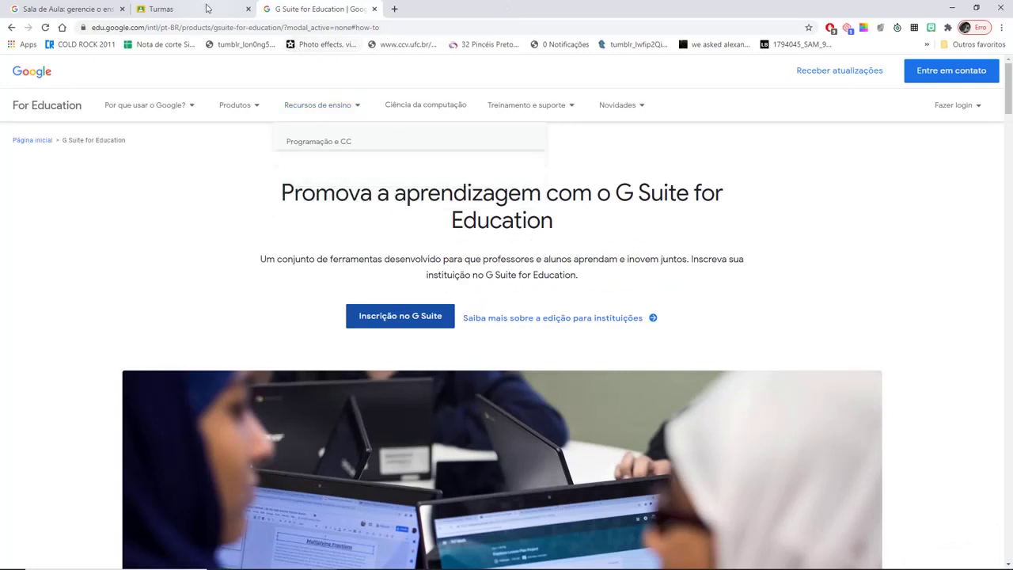
pyautogui.click(374, 9)
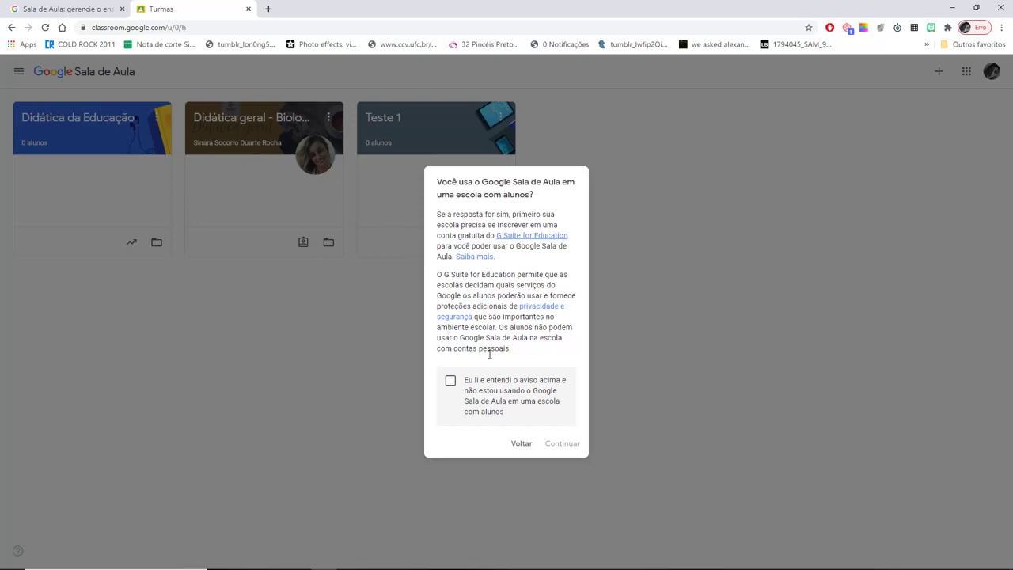
# - Confirm the notice as read, not using Classroom at a school, and continue
pyautogui.click(451, 383)
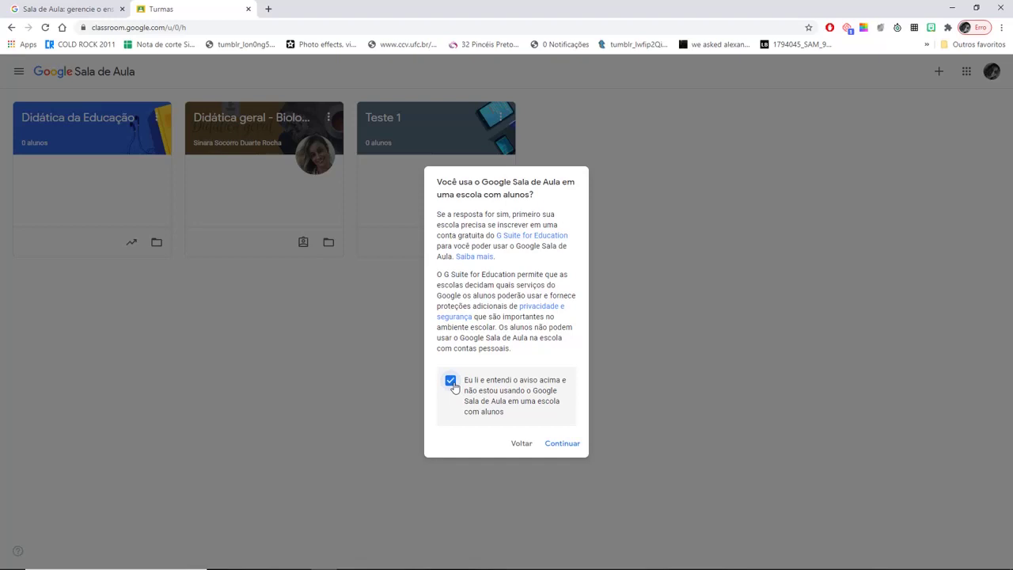
pyautogui.click(563, 443)
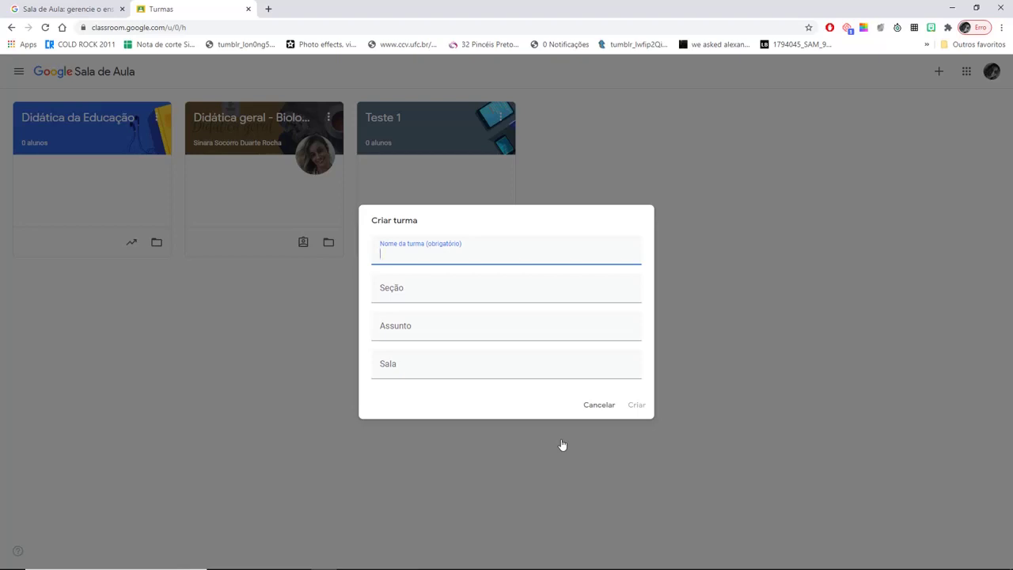
# - Enter class name 'Estágio I', subject 'Formação Docente' and room '14'
pyautogui.write('Estágio I')
pyautogui.click(417, 333)
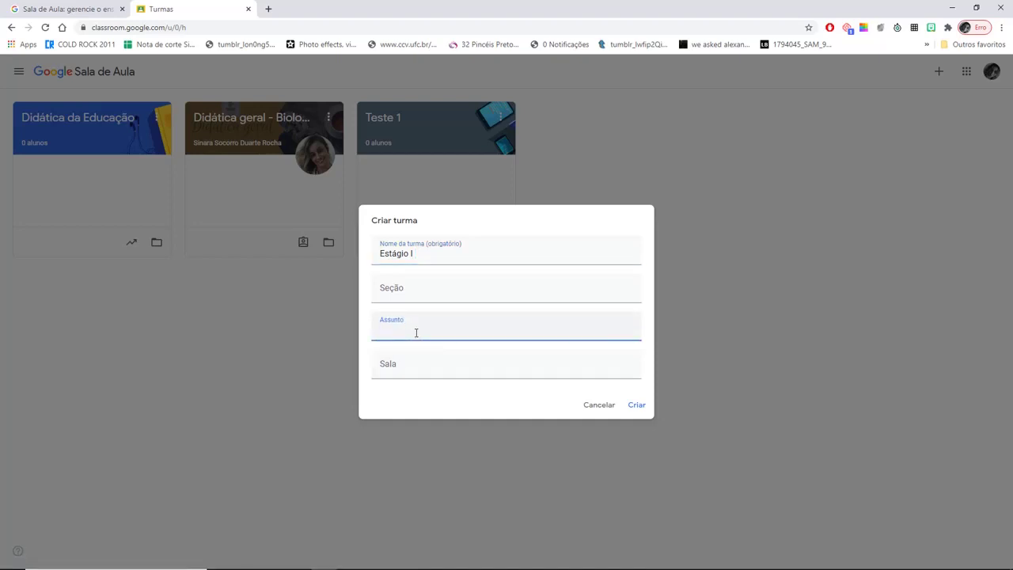
pyautogui.write('Forma')
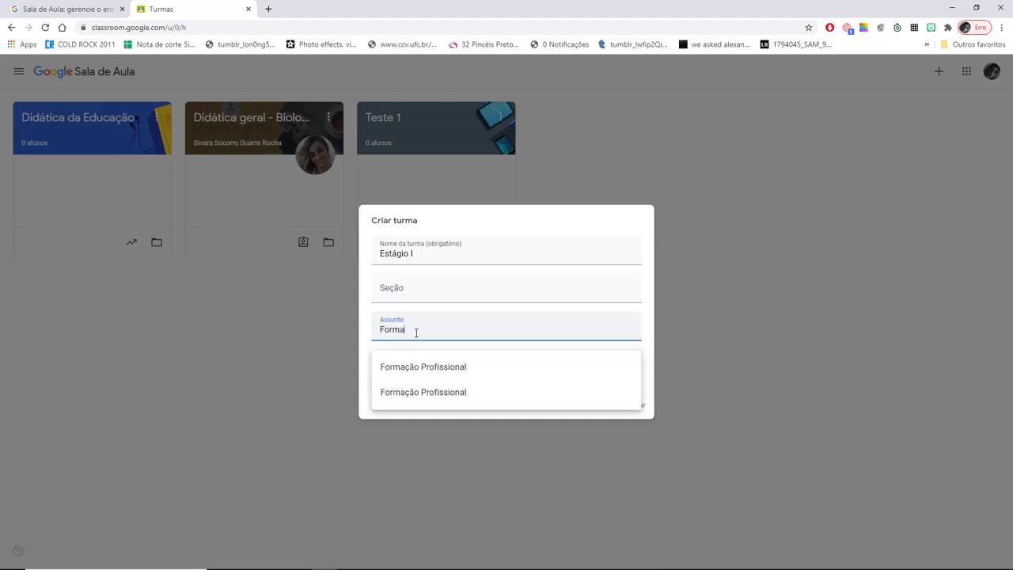
pyautogui.write('ção DOcente')
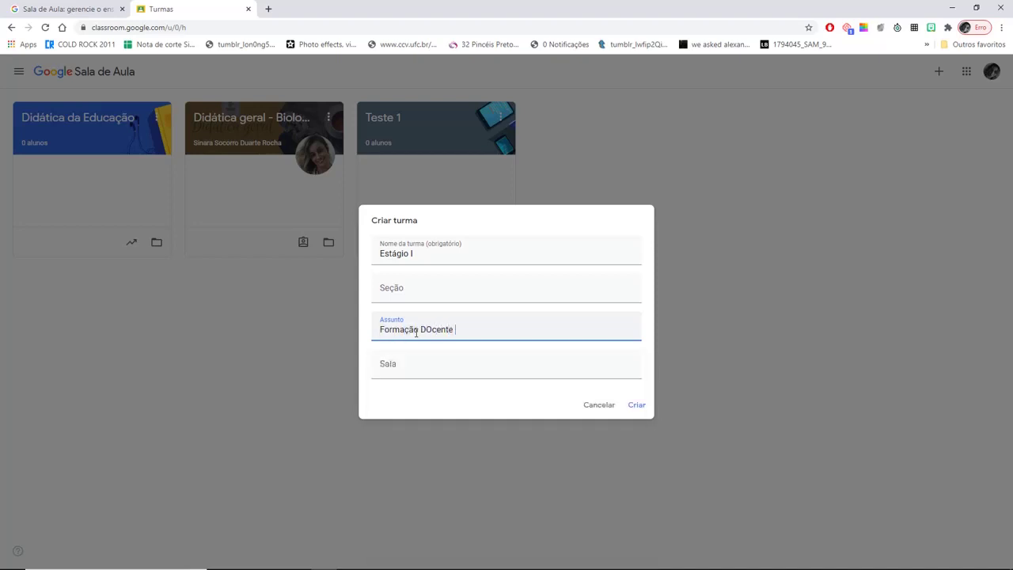
pyautogui.press('BackSpace')
pyautogui.press('BackSpace')
pyautogui.press('BackSpace')
pyautogui.press('BackSpace')
pyautogui.press('BackSpace')
pyautogui.press('BackSpace')
pyautogui.write('ocente')
pyautogui.click(401, 360)
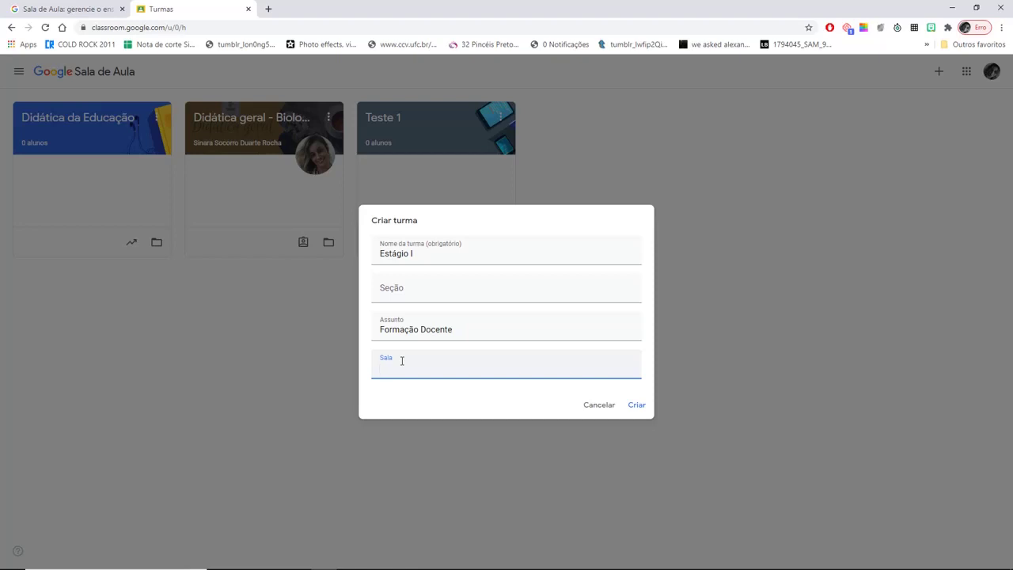
pyautogui.write('14')
# - Confirm the Criar turma dialog to create the Estágio I class
pyautogui.click(638, 405)
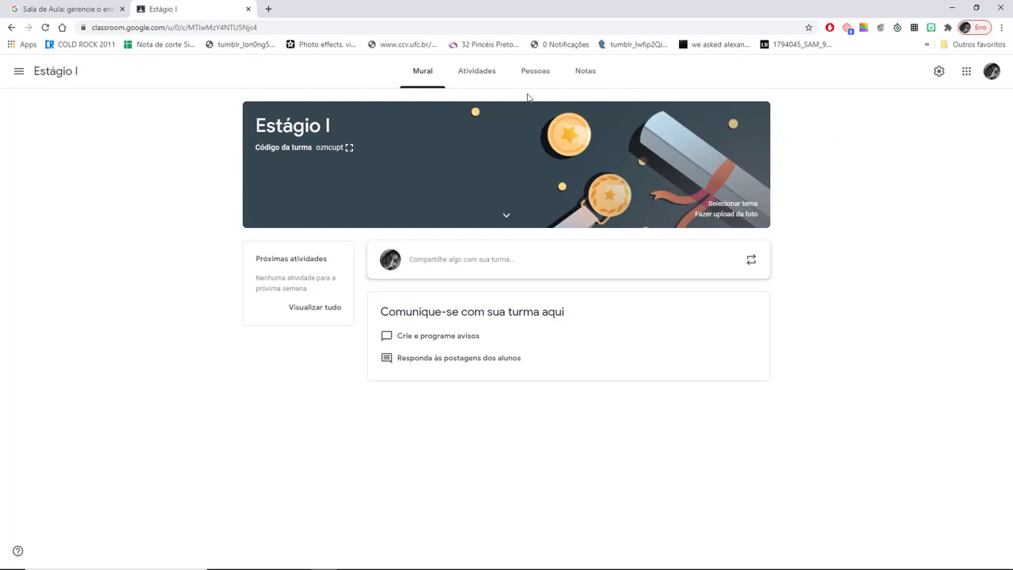
# - Apply the laptop-and-tablet Galeria theme to the banner, then select the class code
pyautogui.click(746, 208)
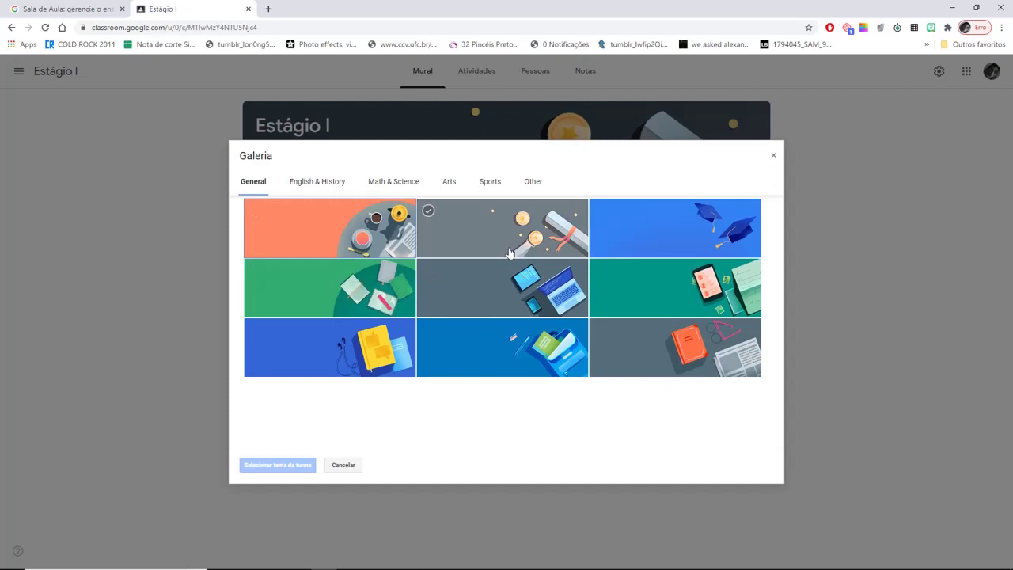
pyautogui.click(541, 288)
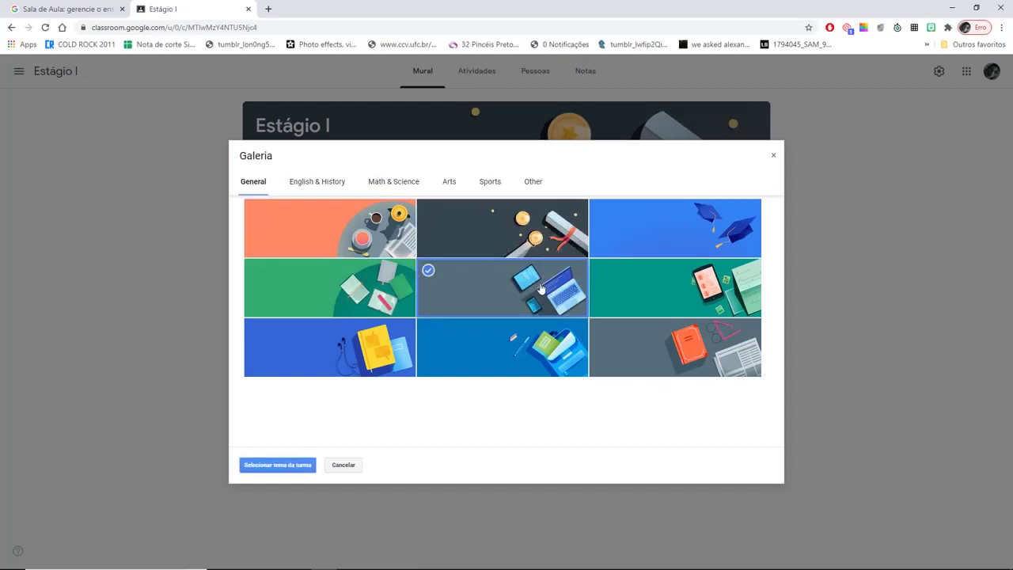
pyautogui.click(265, 465)
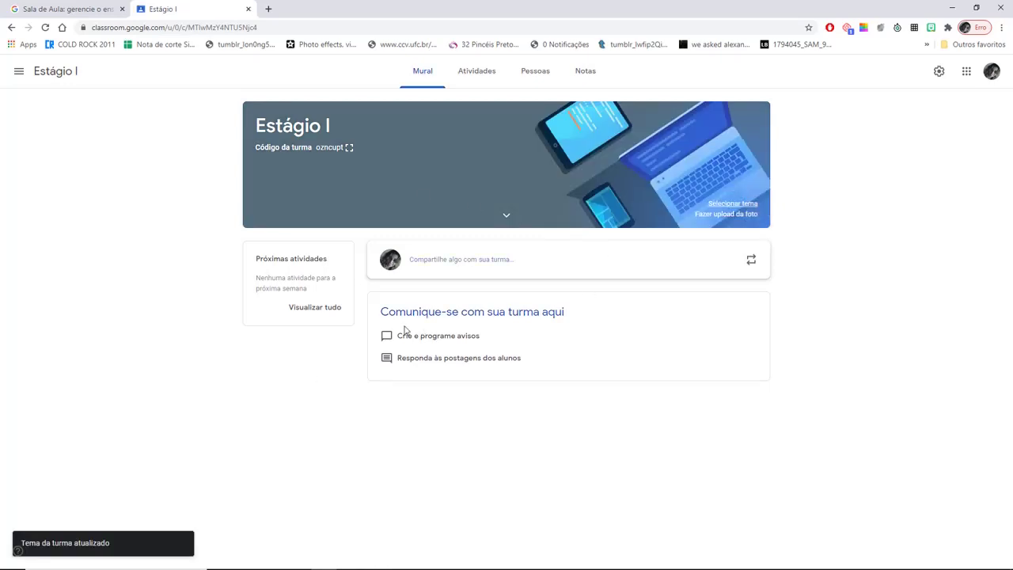
pyautogui.moveTo(346, 158); pyautogui.dragTo(327, 148)
pyautogui.doubleClick(315, 148)
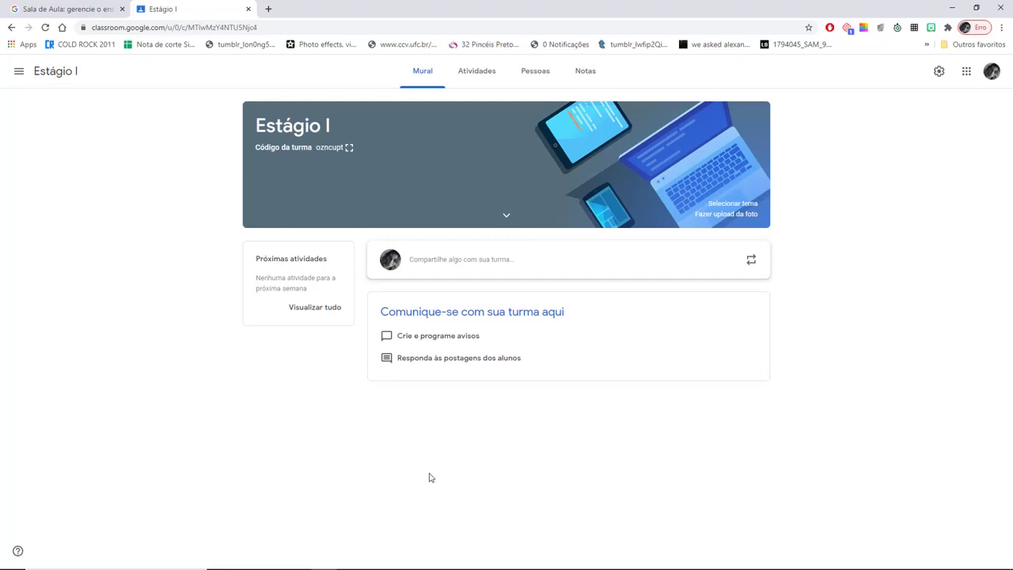
# - On the Atividades page, create a new Pergunta post
pyautogui.click(473, 76)
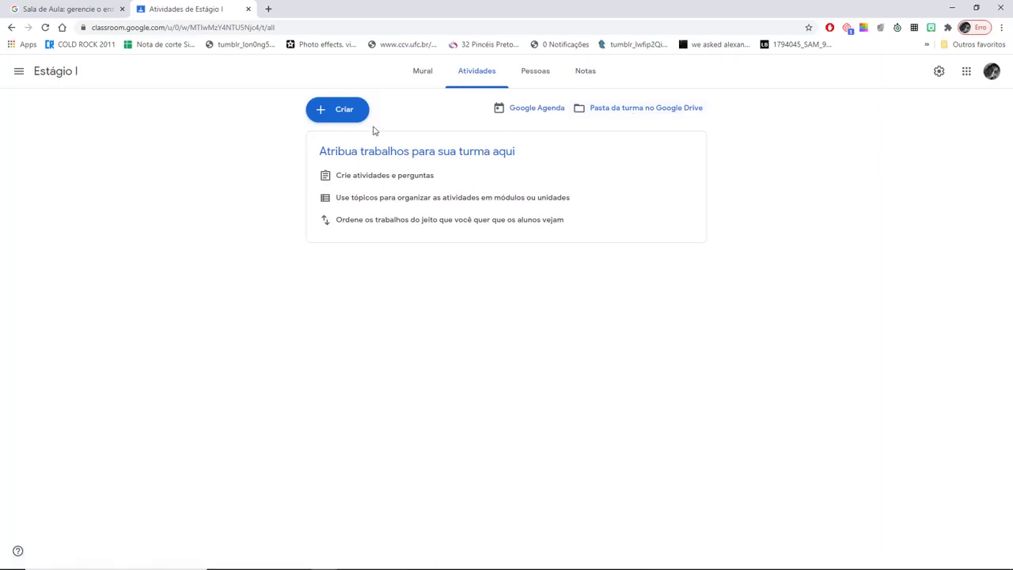
pyautogui.click(336, 112)
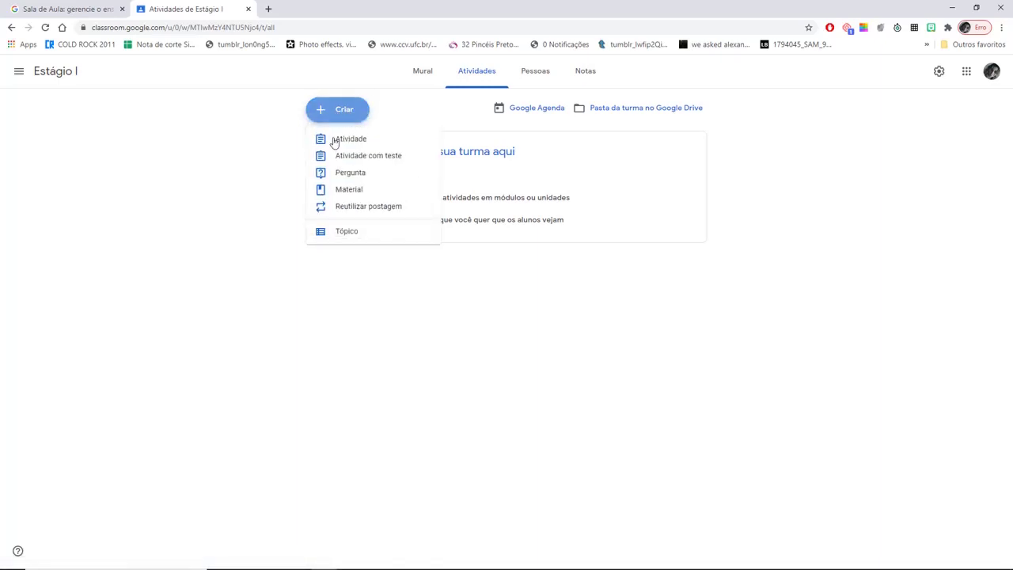
pyautogui.click(350, 175)
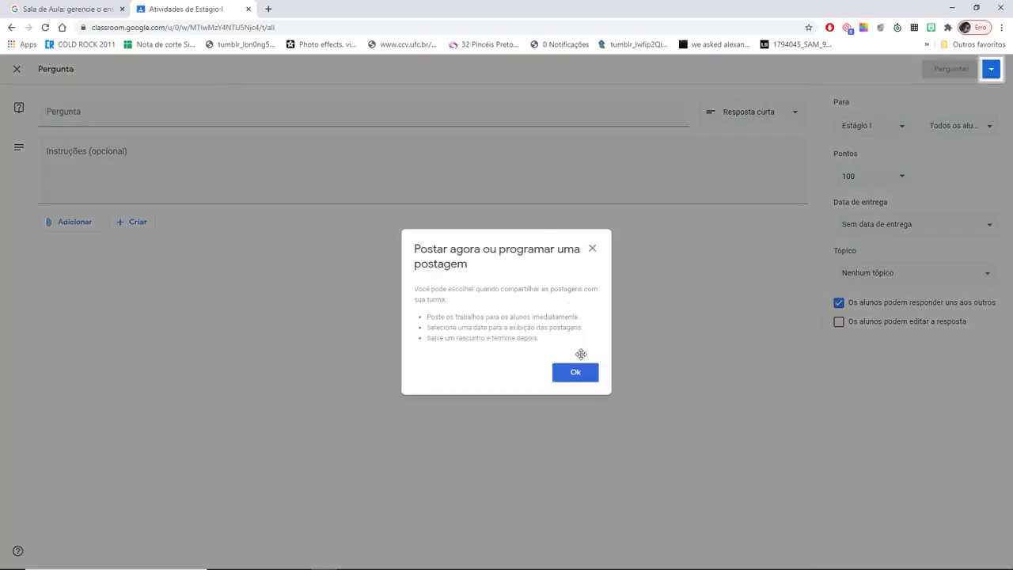
# - Dismiss the posting tip and enter the question 'Forum 1 - Qual sua expectativa quanto ao estágio I?'
pyautogui.click(586, 375)
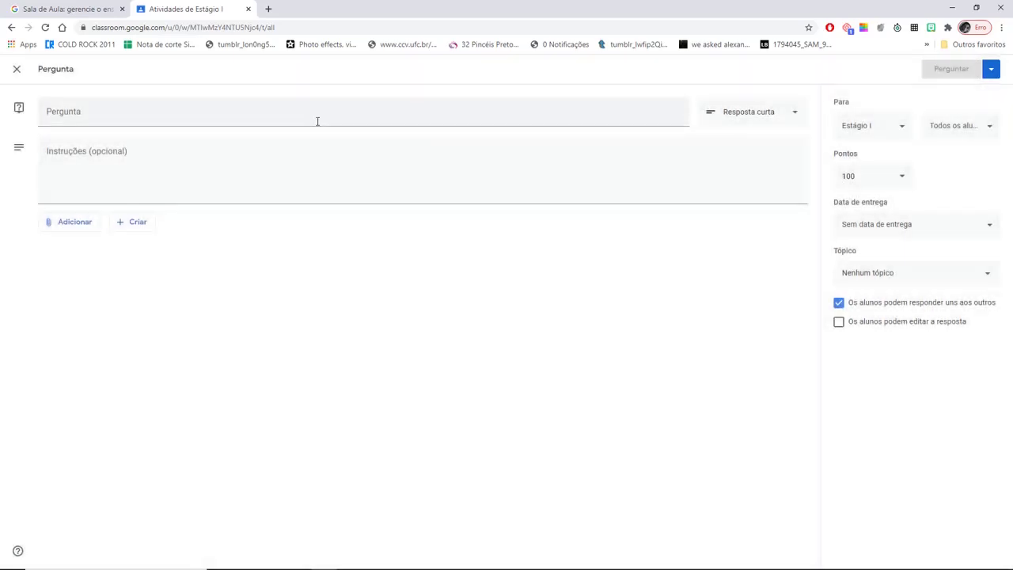
pyautogui.click(317, 121)
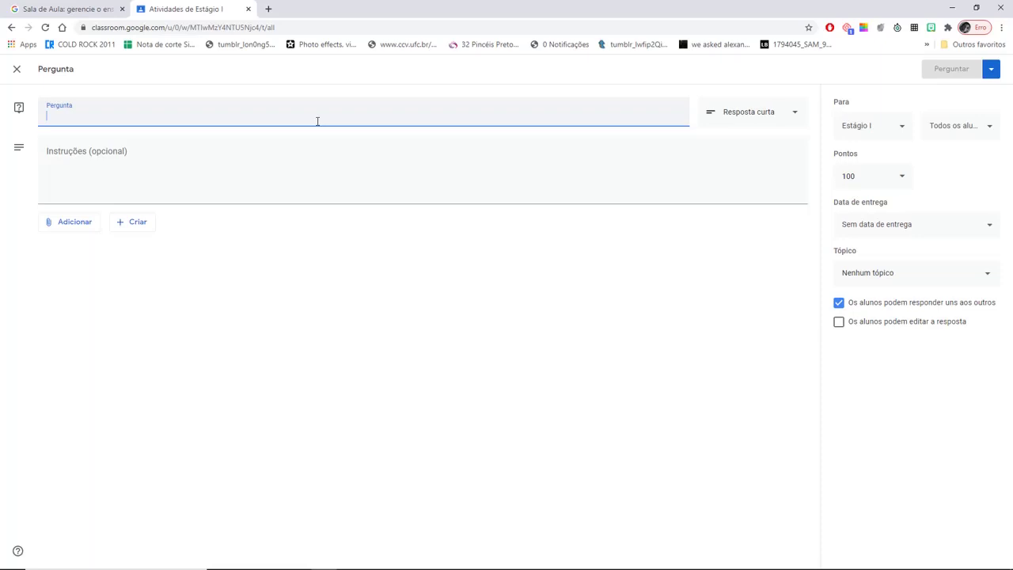
pyautogui.write('Forum 1 ')
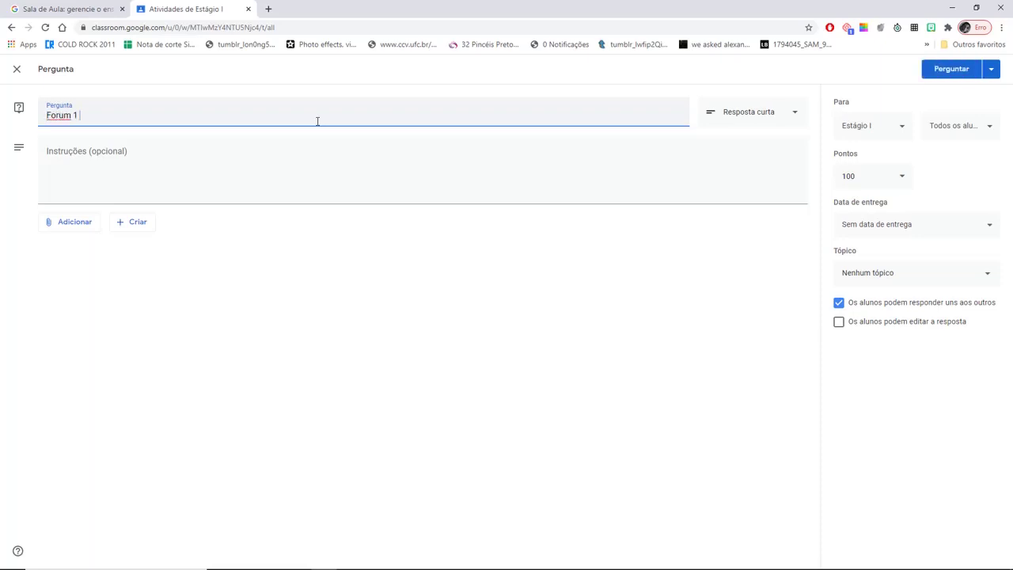
pyautogui.write('- Qual sua expectativa quanto a')
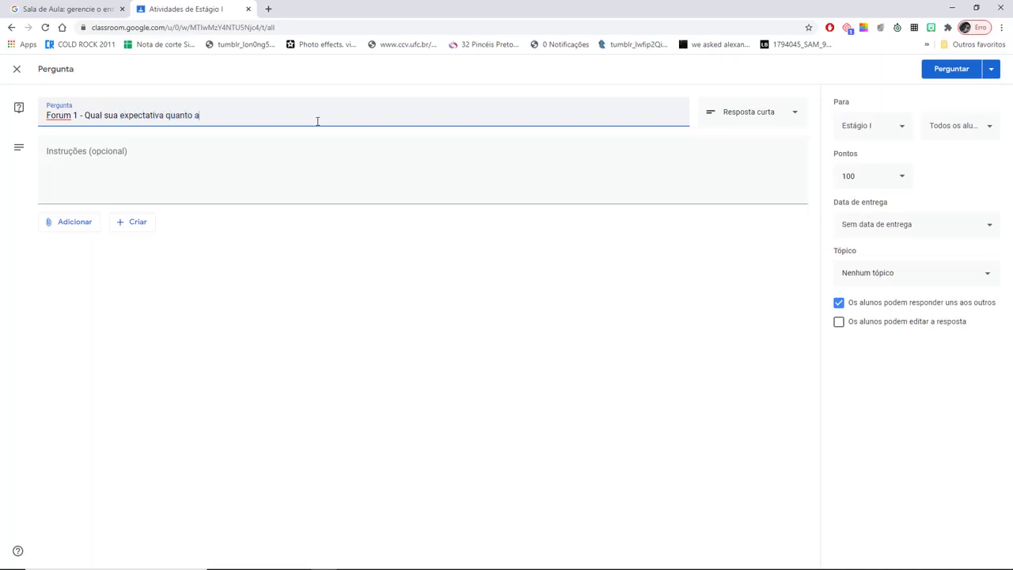
pyautogui.write('o estágio I?')
# - Keep Resposta curta as the answer type and set Pontos to Sem nota
pyautogui.click(159, 166)
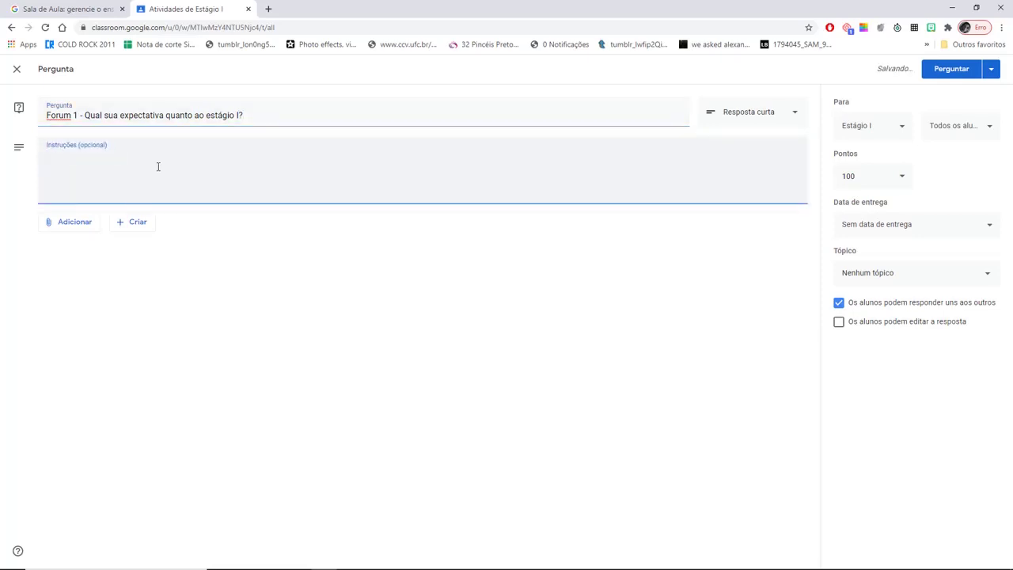
pyautogui.click(794, 114)
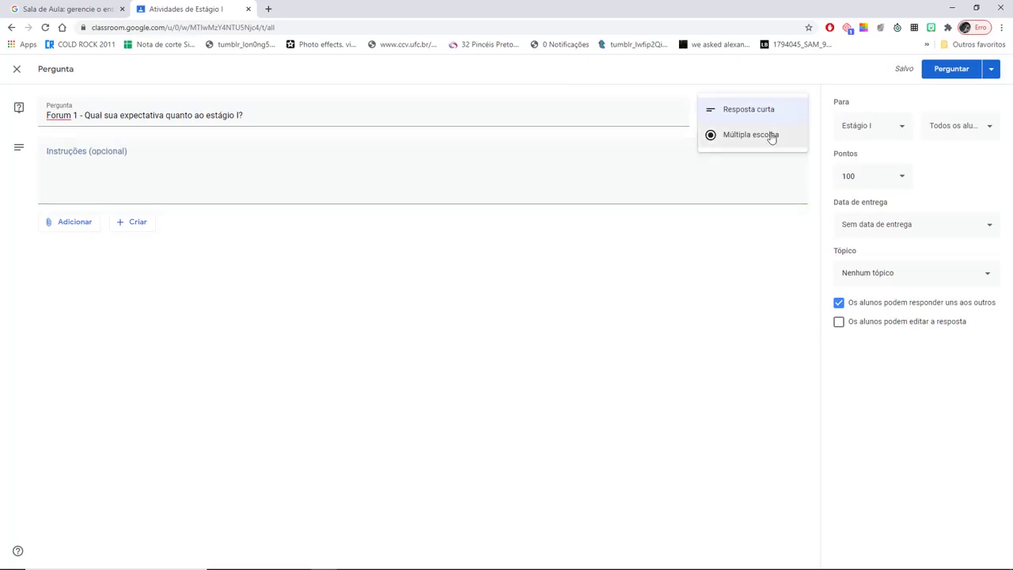
pyautogui.click(336, 156)
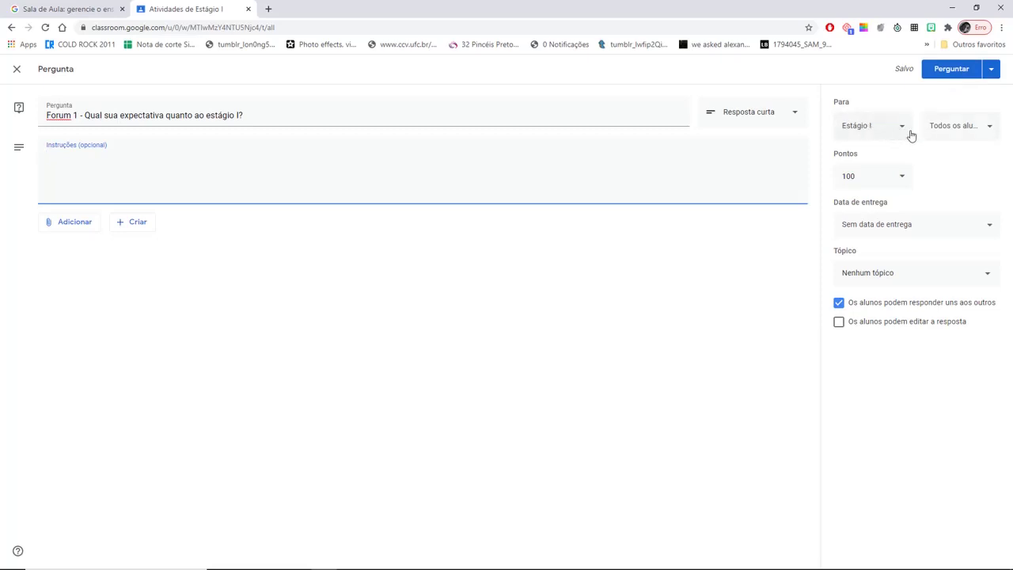
pyautogui.click(902, 175)
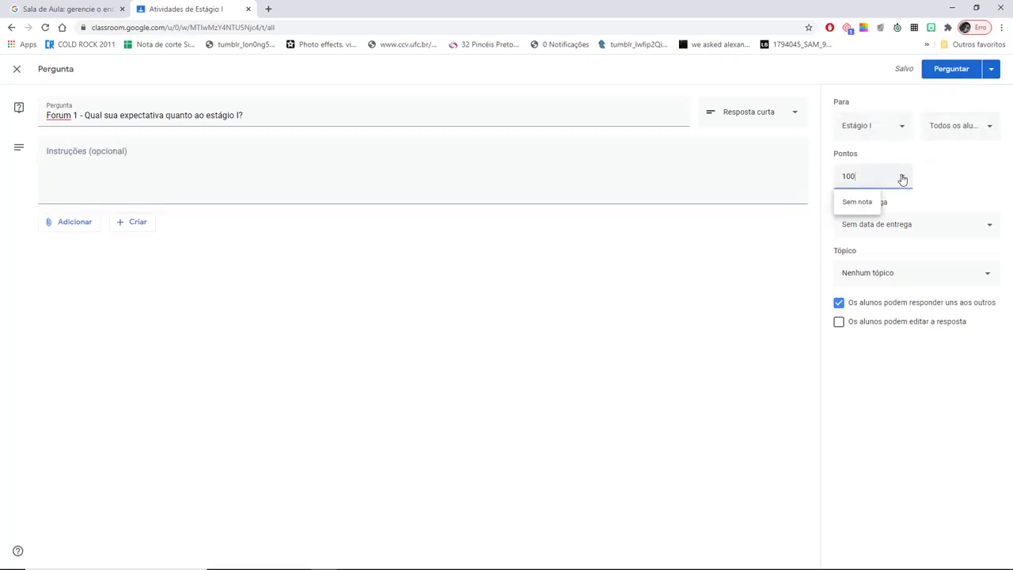
pyautogui.click(857, 202)
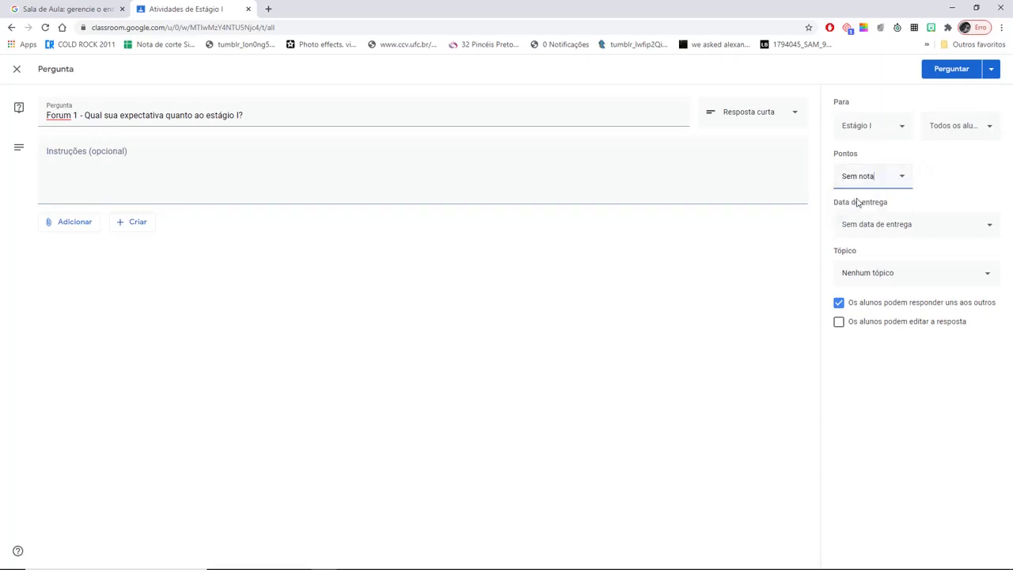
# - Set the due date to Tuesday, 30 June 2020 at 23:59
pyautogui.click(987, 226)
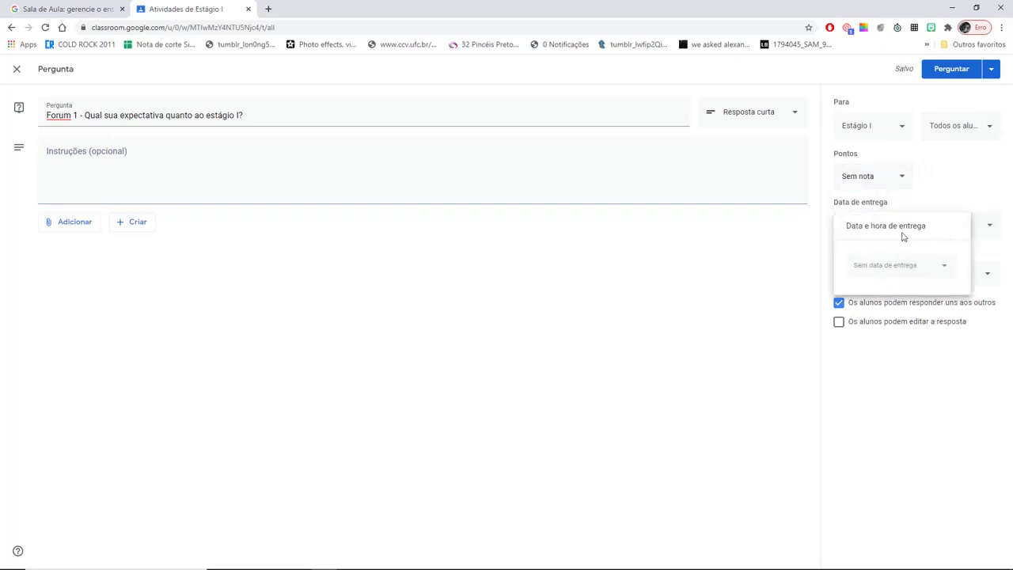
pyautogui.click(947, 270)
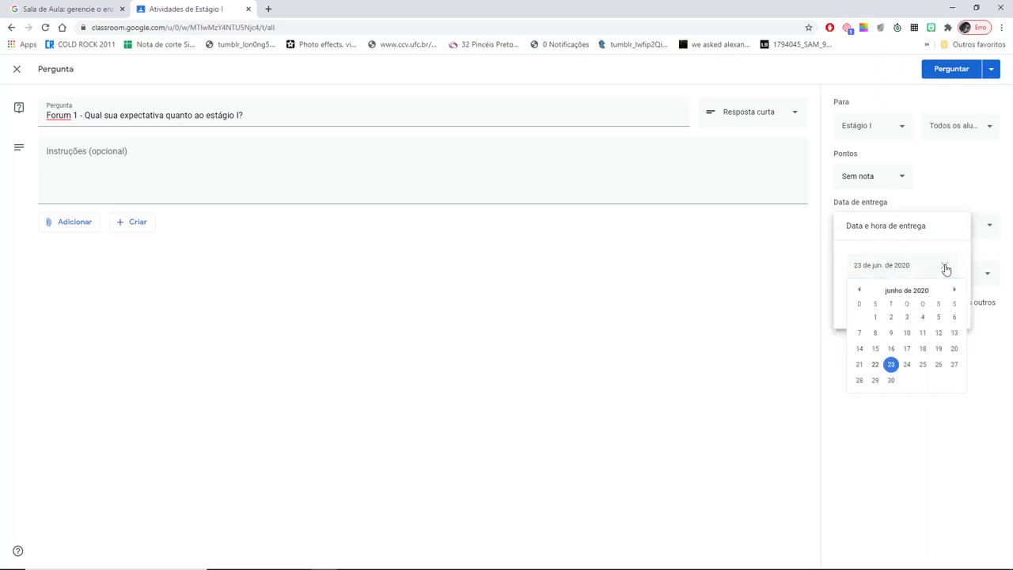
pyautogui.click(891, 382)
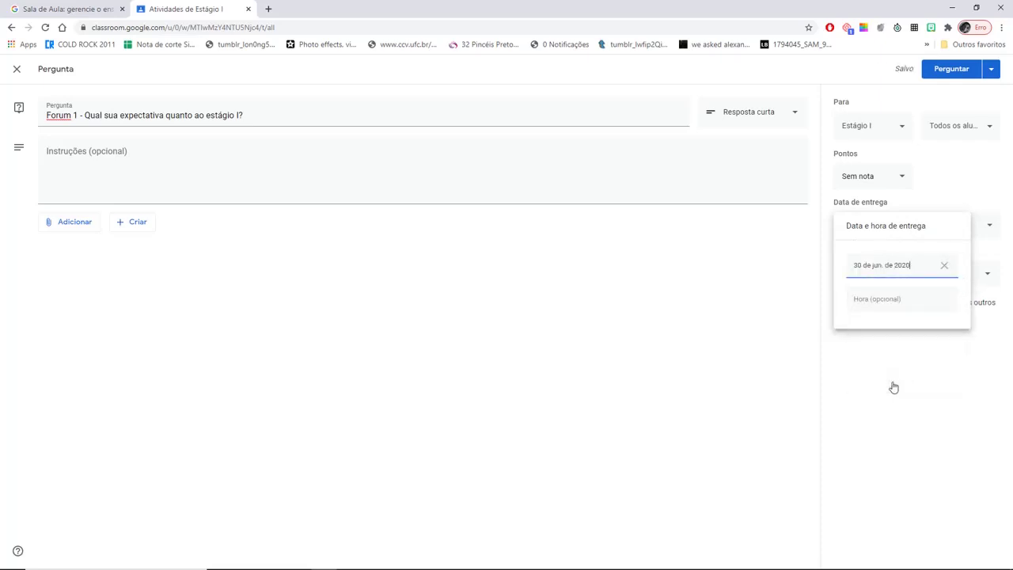
pyautogui.click(893, 309)
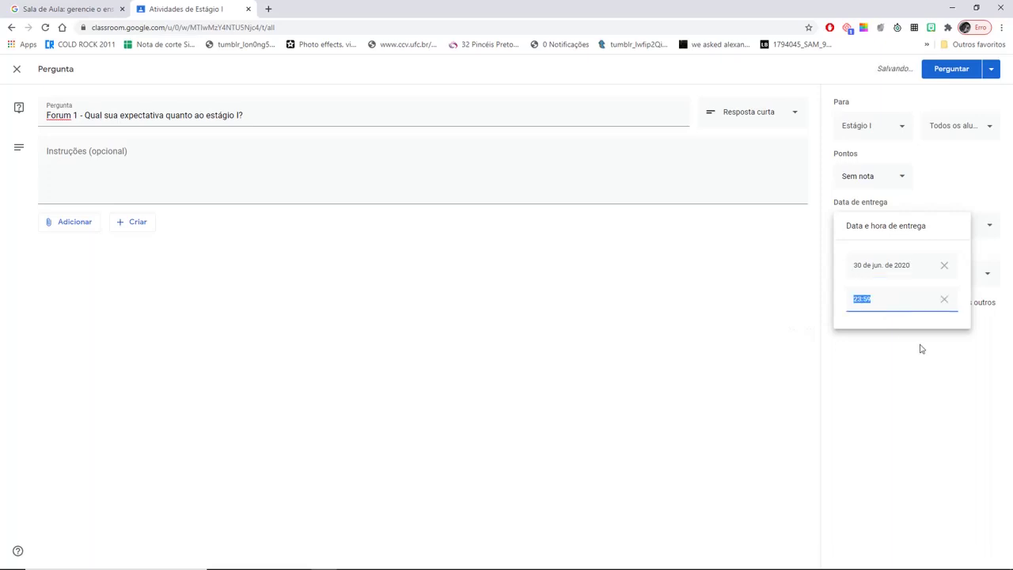
pyautogui.click(922, 370)
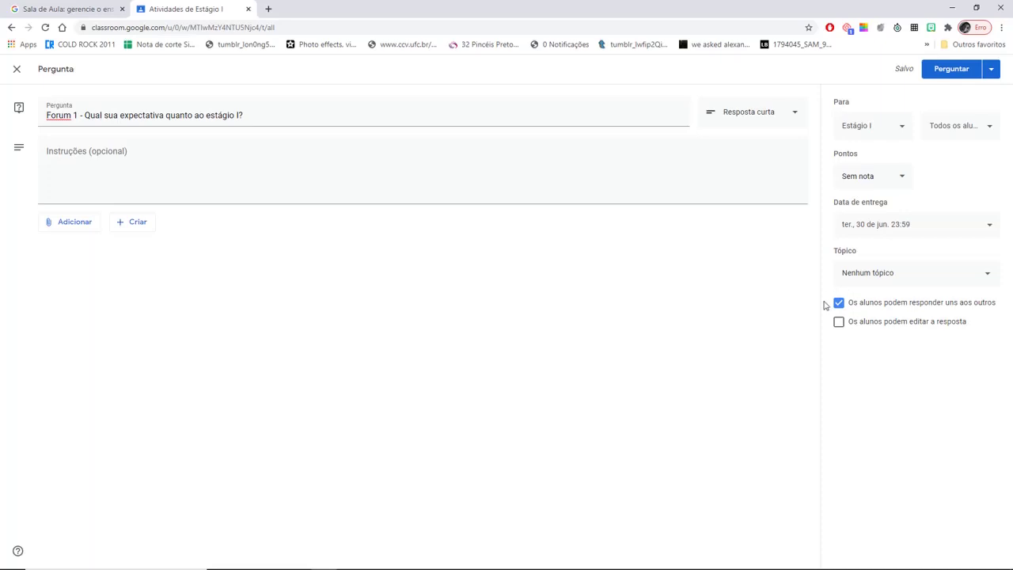
# - Allow students to edit their answers and post the Forum 1 question now
pyautogui.click(839, 323)
pyautogui.click(992, 70)
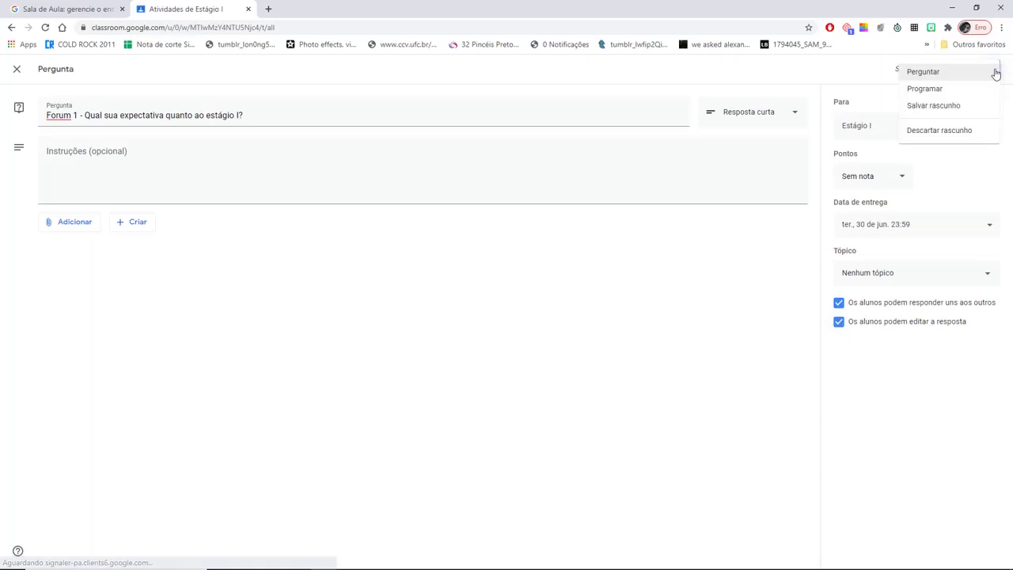
pyautogui.click(941, 71)
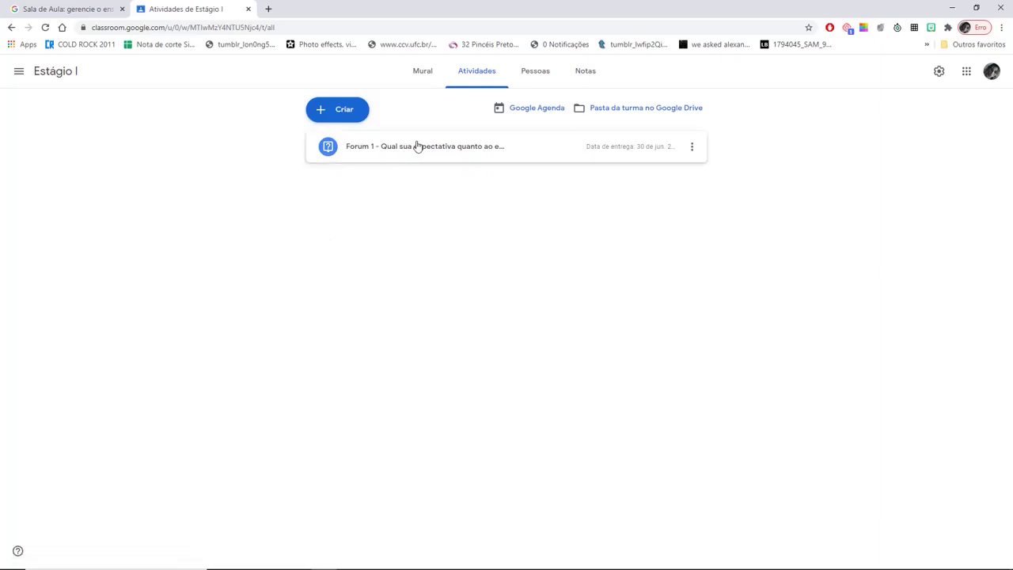
# - Add topic 'Unidade 1 - O que é o Estágio Supervisionado?' and move Forum 1 under it
pyautogui.click(344, 111)
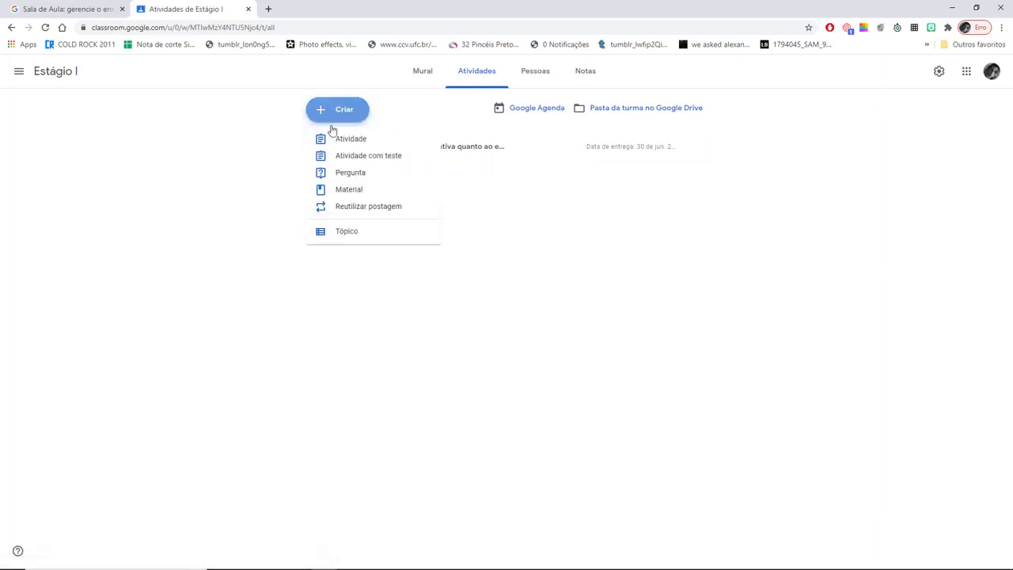
pyautogui.click(341, 231)
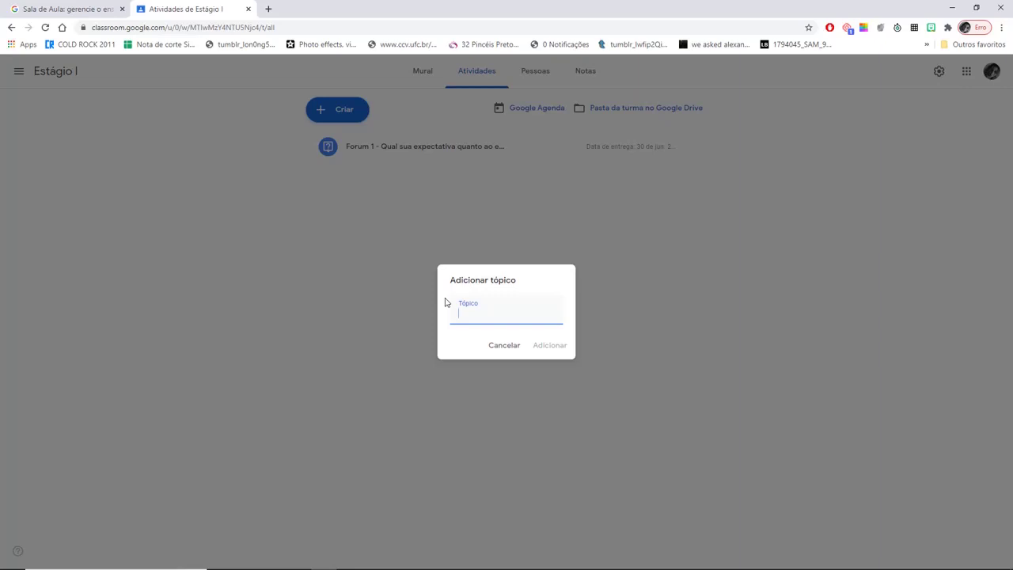
pyautogui.write('Unidade 1')
pyautogui.write(' - 0')
pyautogui.write(' que é o Est')
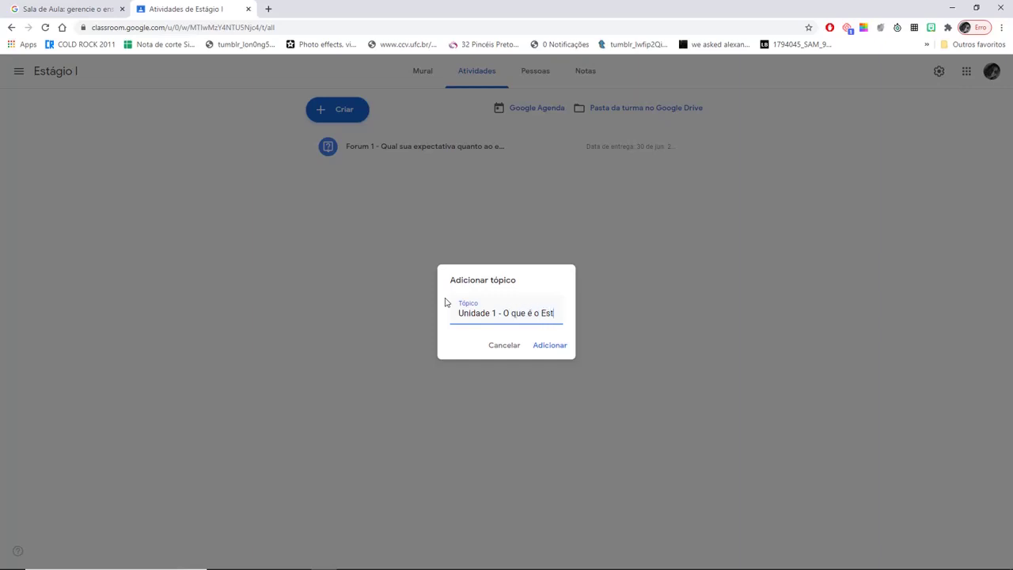
pyautogui.write('ágio Supe')
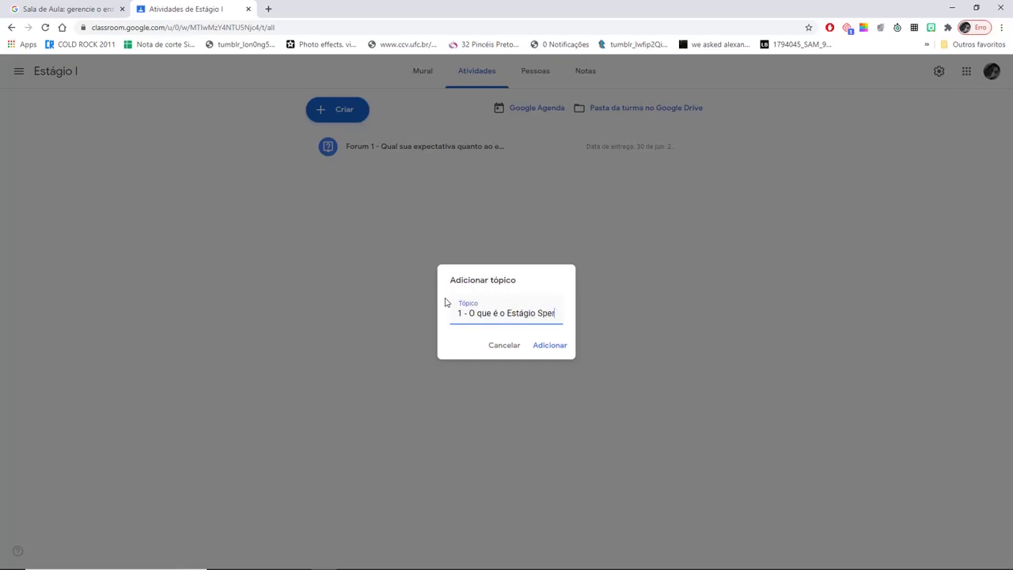
pyautogui.press('BackSpace')
pyautogui.press('BackSpace')
pyautogui.press('BackSpace')
pyautogui.write('upervisionado?')
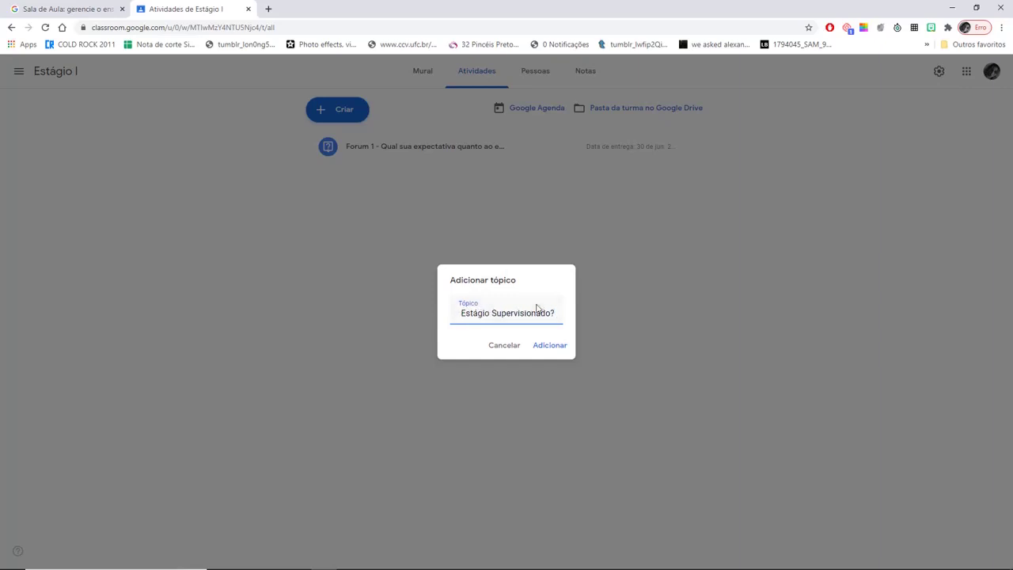
pyautogui.click(554, 345)
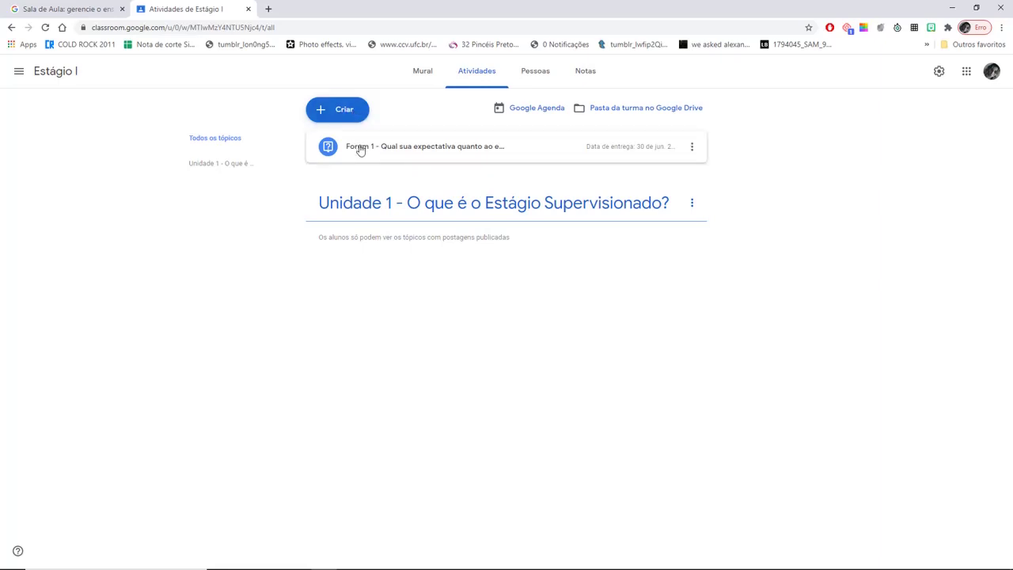
pyautogui.moveTo(362, 140); pyautogui.dragTo(390, 199)
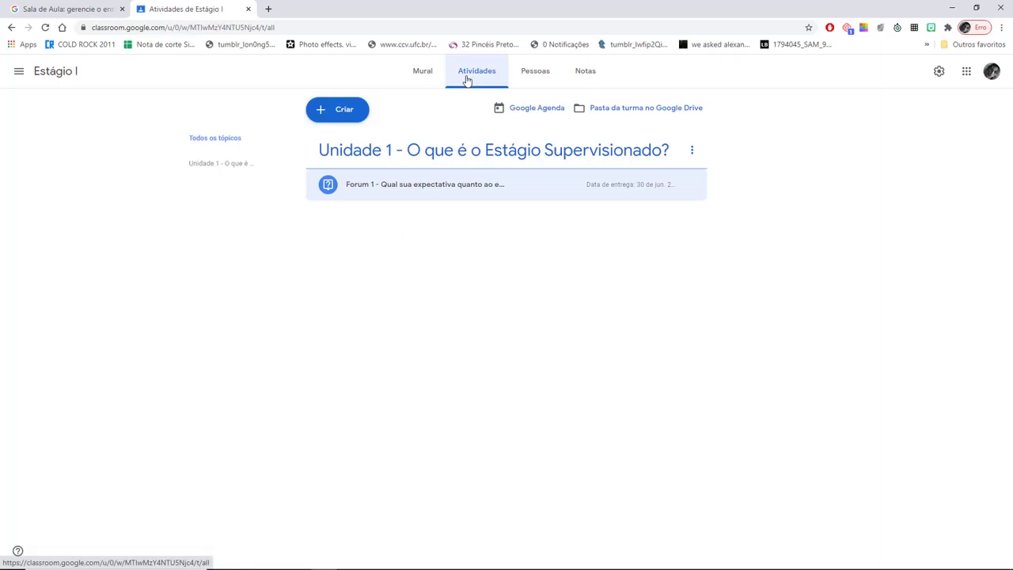
# - Create a new material titled 'Aula 1 - Leitura do Texto XXXX'
pyautogui.click(342, 110)
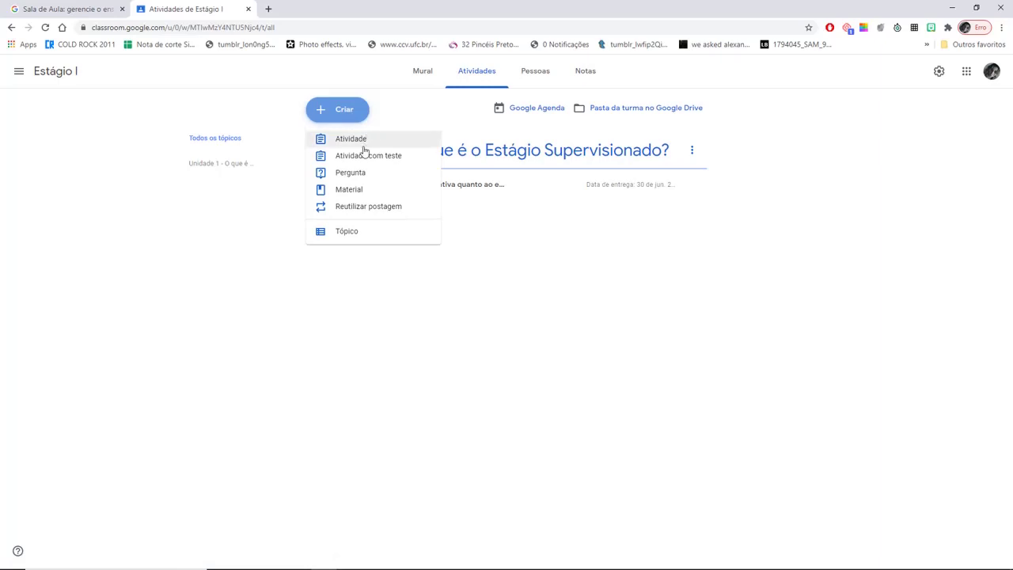
pyautogui.click(354, 190)
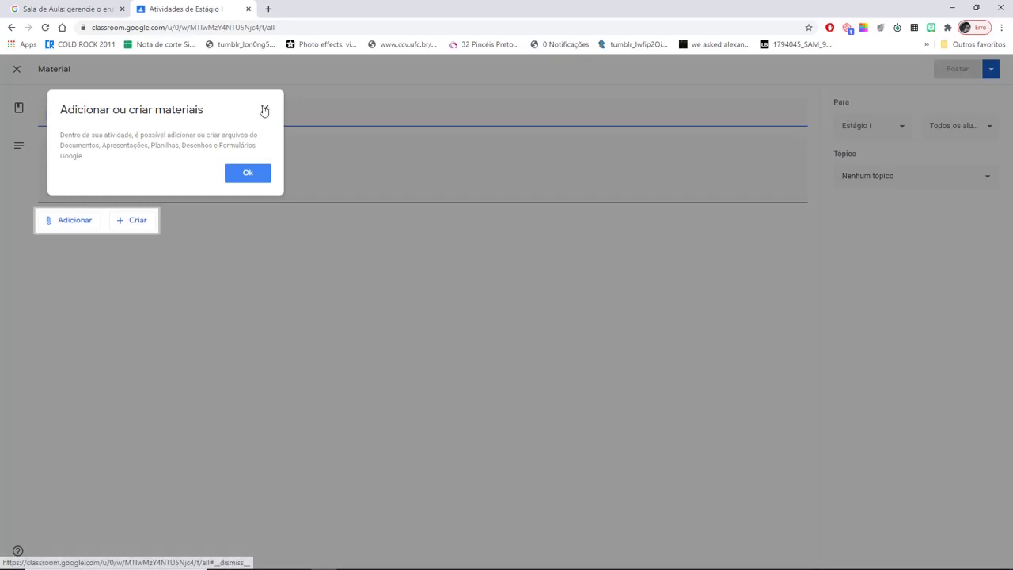
pyautogui.click(264, 108)
pyautogui.write('Aula 1')
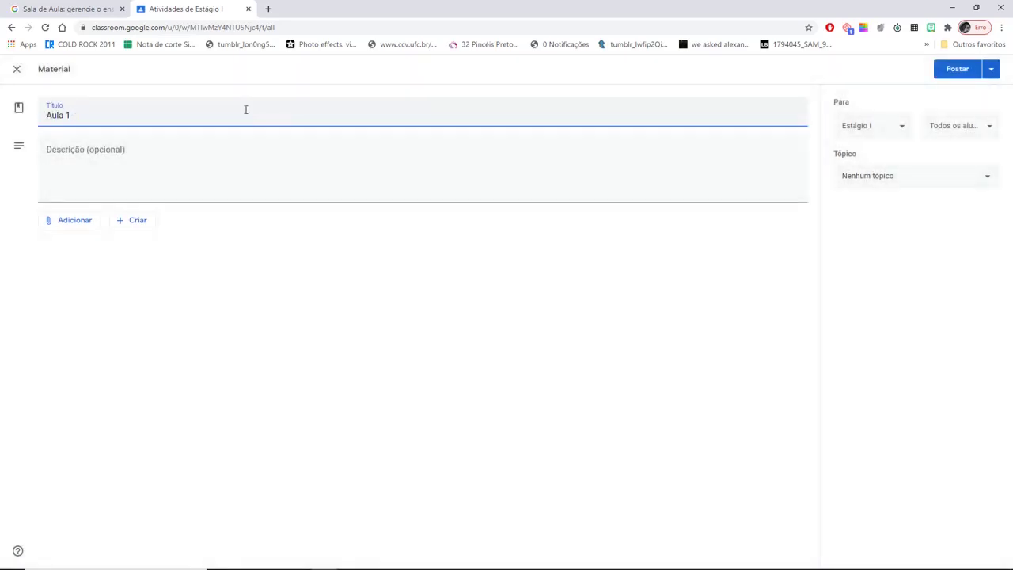
pyautogui.write(' 0 Leitura do Texto XXXX')
# - Write the description 'Leia o texto sobre o conceito de Estágio Supervisionado de Socorro Lucena'
pyautogui.click(204, 147)
pyautogui.write('A')
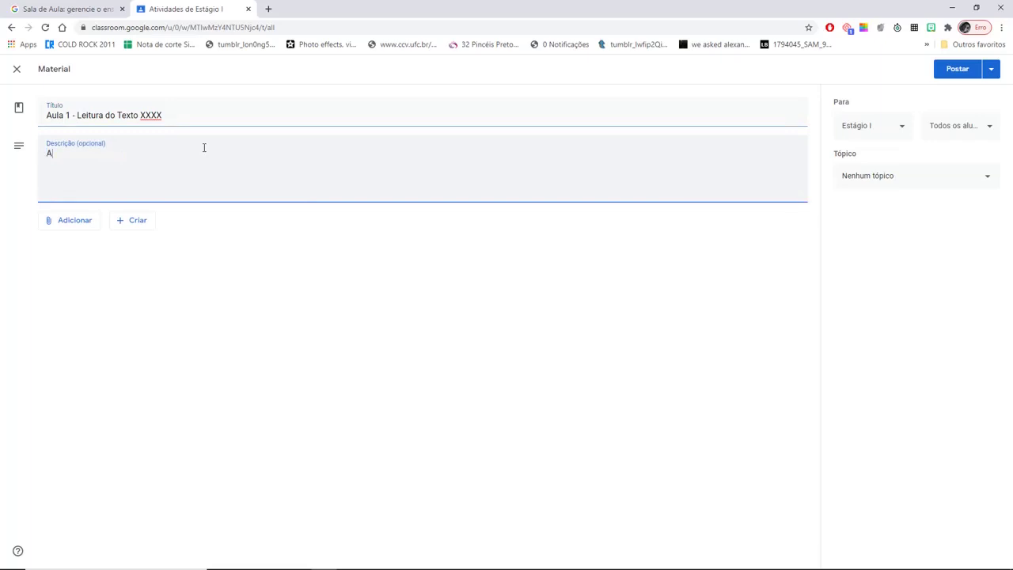
pyautogui.write('pos a l')
pyautogui.press('BackSpace')
pyautogui.press('BackSpace')
pyautogui.press('BackSpace')
pyautogui.press('BackSpace')
pyautogui.write('Leia o texto sobre o co')
pyautogui.press('BackSpace')
pyautogui.press('BackSpace')
pyautogui.write('conceito de E')
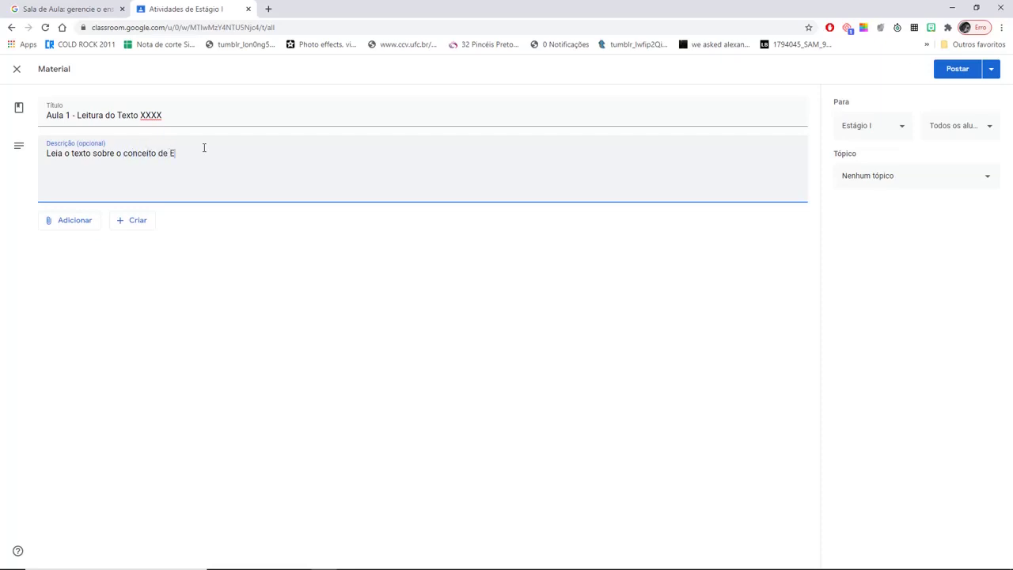
pyautogui.write('stágio Supervisio')
pyautogui.write('nado de SOco')
pyautogui.write('ocorro Lucena')
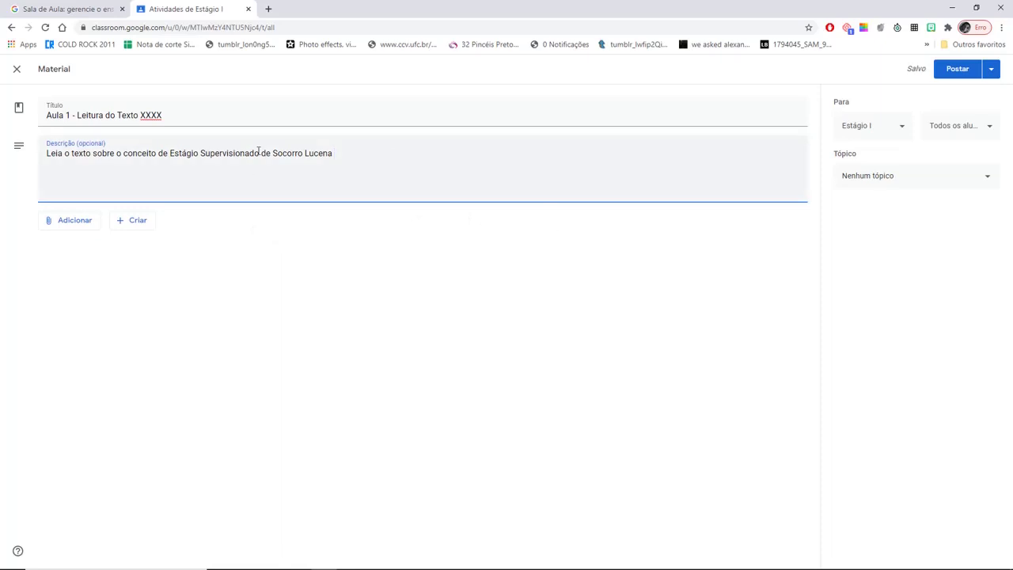
# - Search Google for 'o estagio socorro lucena' in a new tab and open the Revista UFG PDF
pyautogui.click(269, 8)
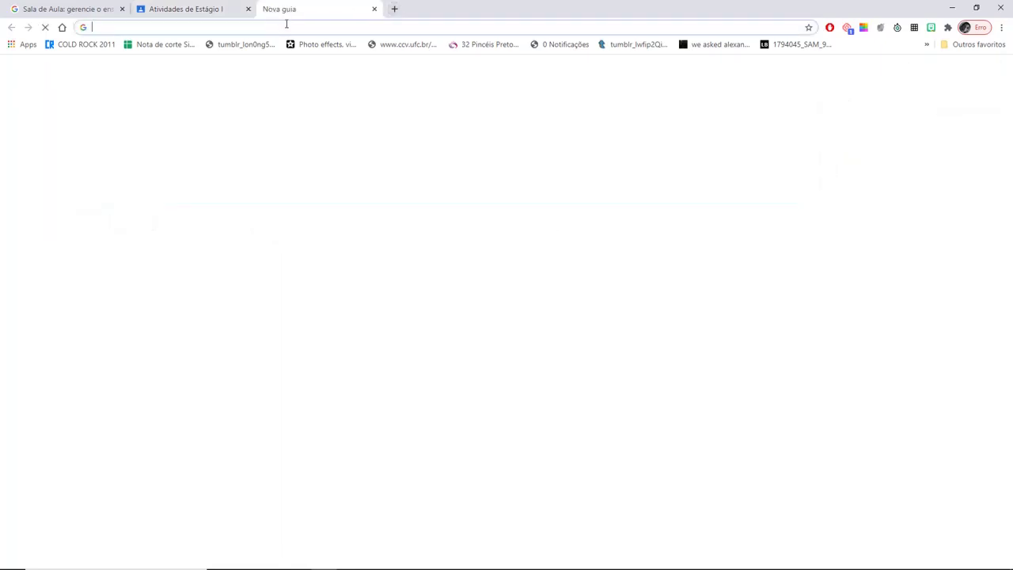
pyautogui.click(286, 24)
pyautogui.write('o estagi')
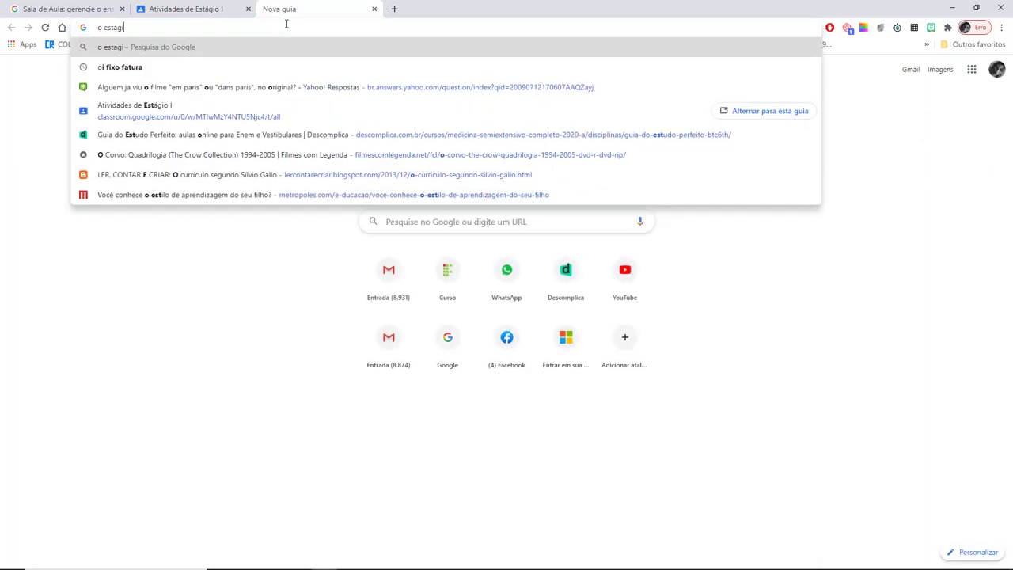
pyautogui.write('o socorro lucena')
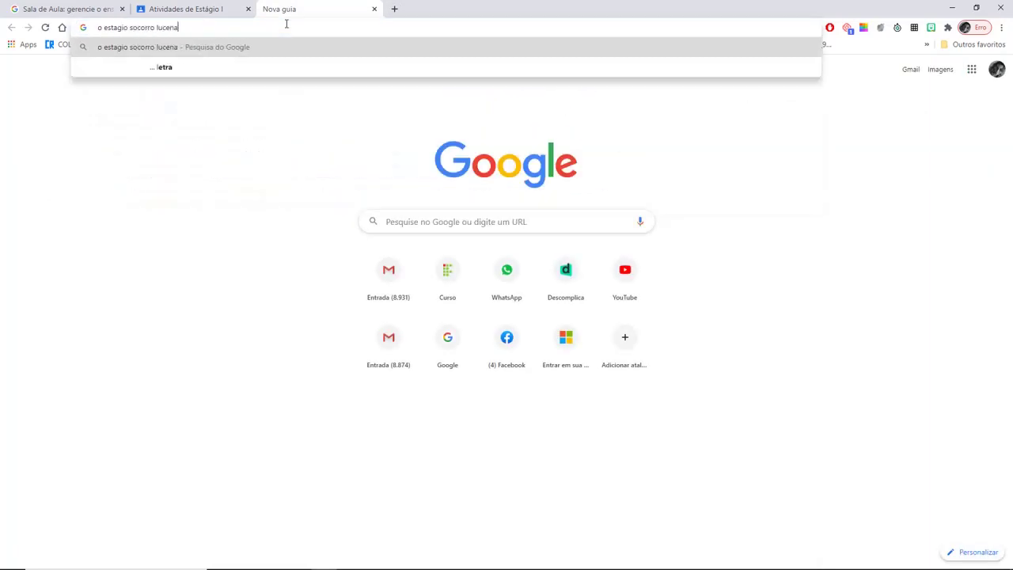
pyautogui.press('Return')
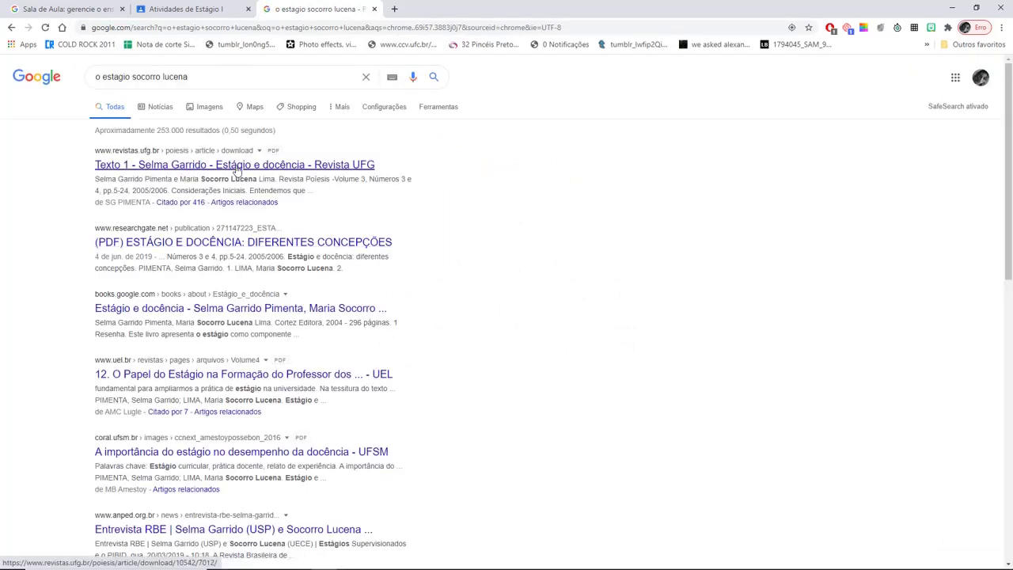
pyautogui.click(236, 169)
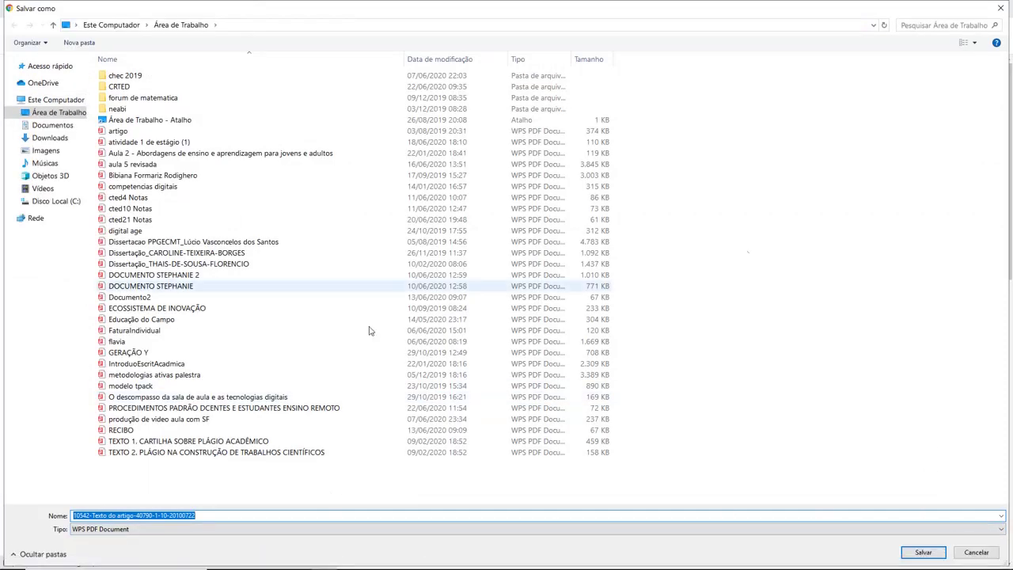
pyautogui.click(230, 516)
pyautogui.press('BackSpace')
pyautogui.press('BackSpace')
pyautogui.press('BackSpace')
pyautogui.press('BackSpace')
pyautogui.press('BackSpace')
pyautogui.press('BackSpace')
pyautogui.press('BackSpace')
pyautogui.press('BackSpace')
pyautogui.press('BackSpace')
pyautogui.press('BackSpace')
pyautogui.press('BackSpace')
pyautogui.press('BackSpace')
pyautogui.press('BackSpace')
pyautogui.press('BackSpace')
pyautogui.press('BackSpace')
pyautogui.press('BackSpace')
pyautogui.press('BackSpace')
pyautogui.press('BackSpace')
pyautogui.press('BackSpace')
pyautogui.press('BackSpace')
pyautogui.press('BackSpace')
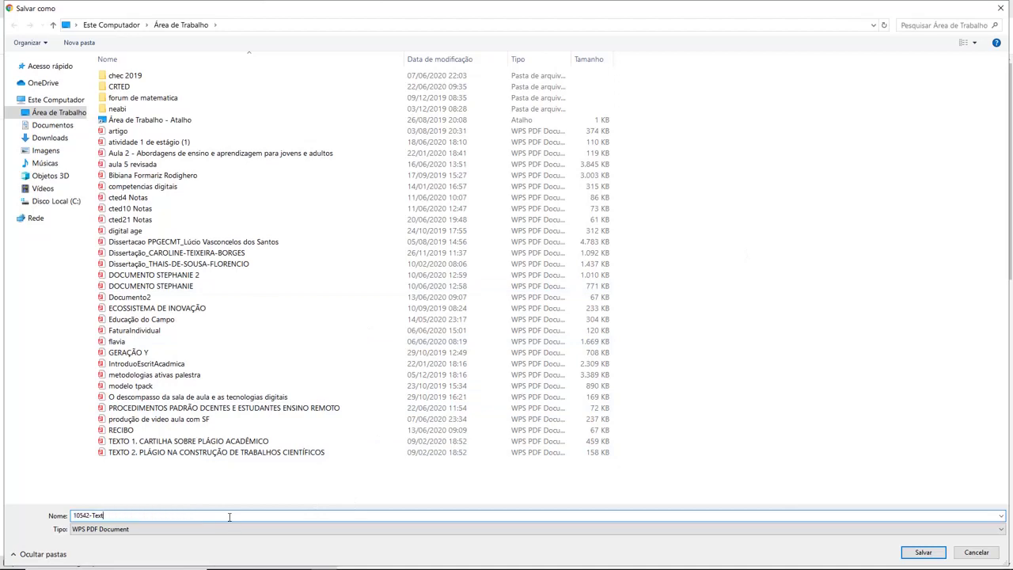
pyautogui.write('testo')
pyautogui.press('BackSpace')
pyautogui.press('BackSpace')
pyautogui.press('BackSpace')
pyautogui.write('xto estagio')
pyautogui.write('cena')
pyautogui.press('Return')
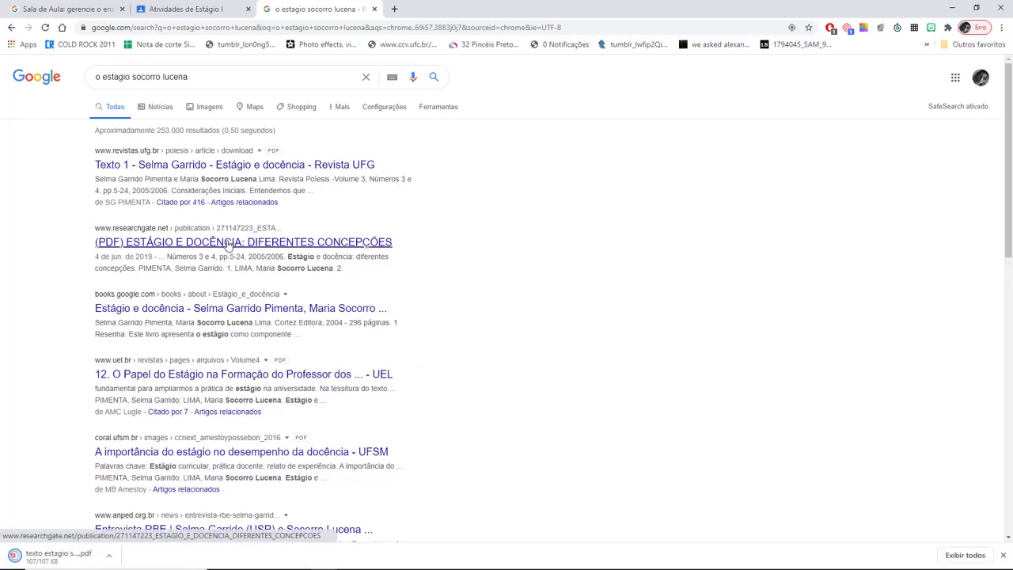
# - Open the ResearchGate 'ESTÁGIO E DOCÊNCIA: DIFERENTES CONCEPÇÕES' page and copy its URL
pyautogui.click(227, 243)
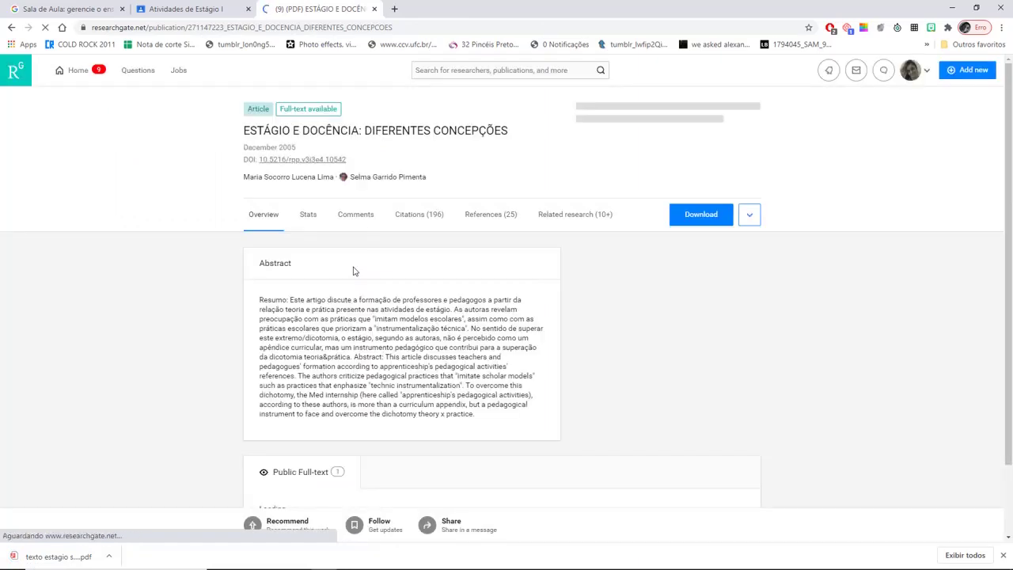
pyautogui.click(404, 26)
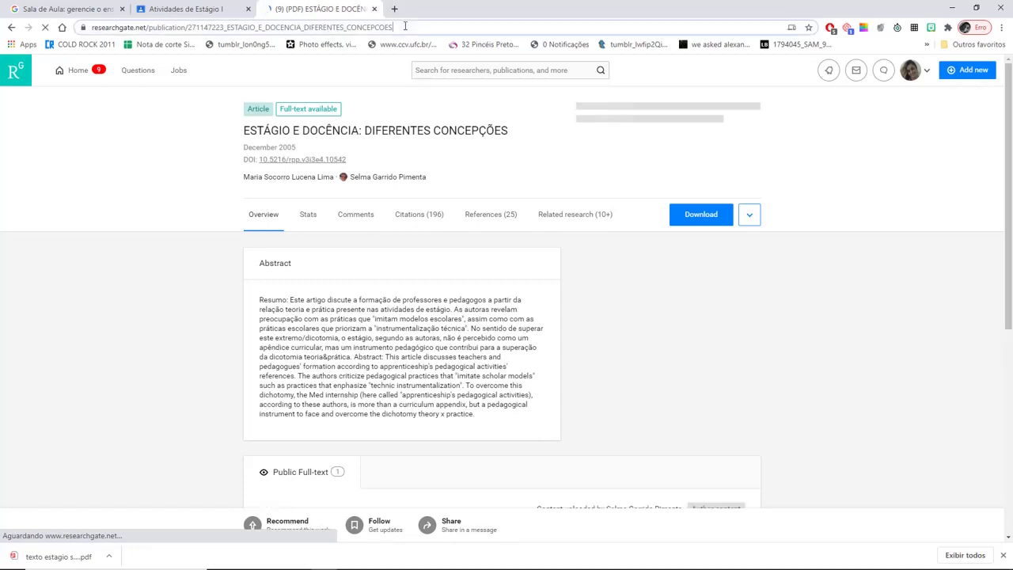
pyautogui.moveTo(405, 26); pyautogui.dragTo(83, 27)
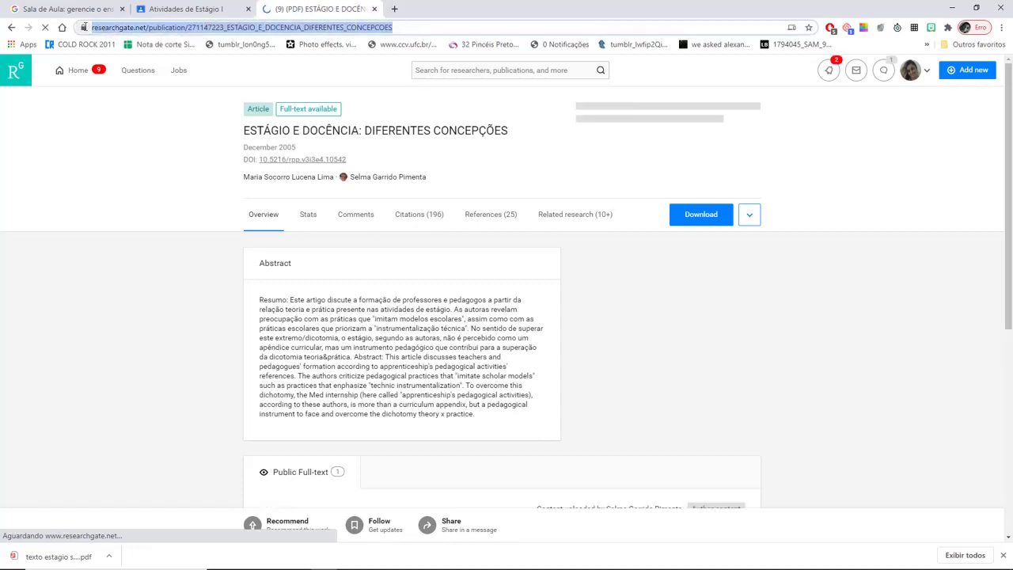
pyautogui.click(194, 9)
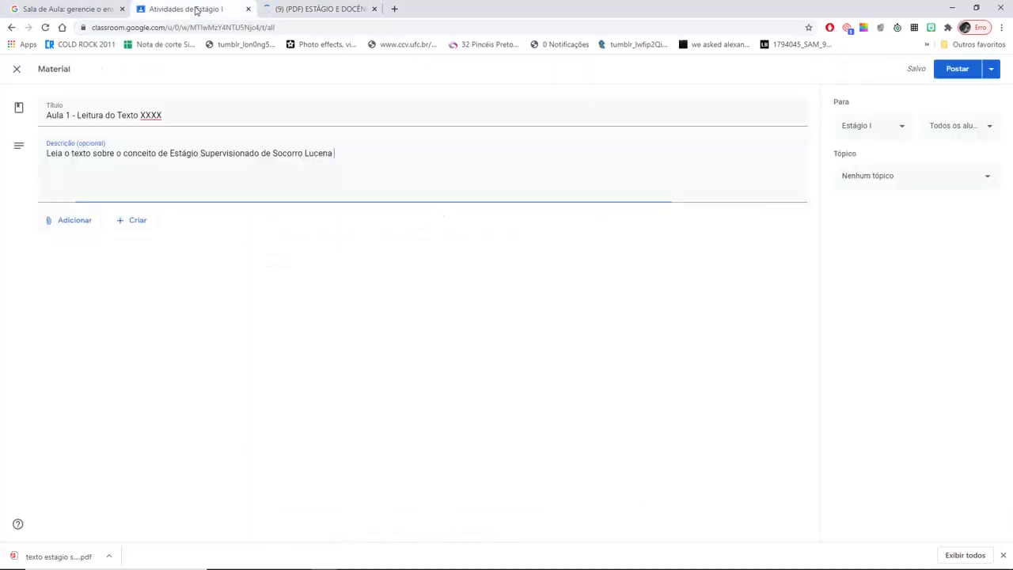
# - Attach the copied ResearchGate URL to the Aula 1 material as a link
pyautogui.click(78, 224)
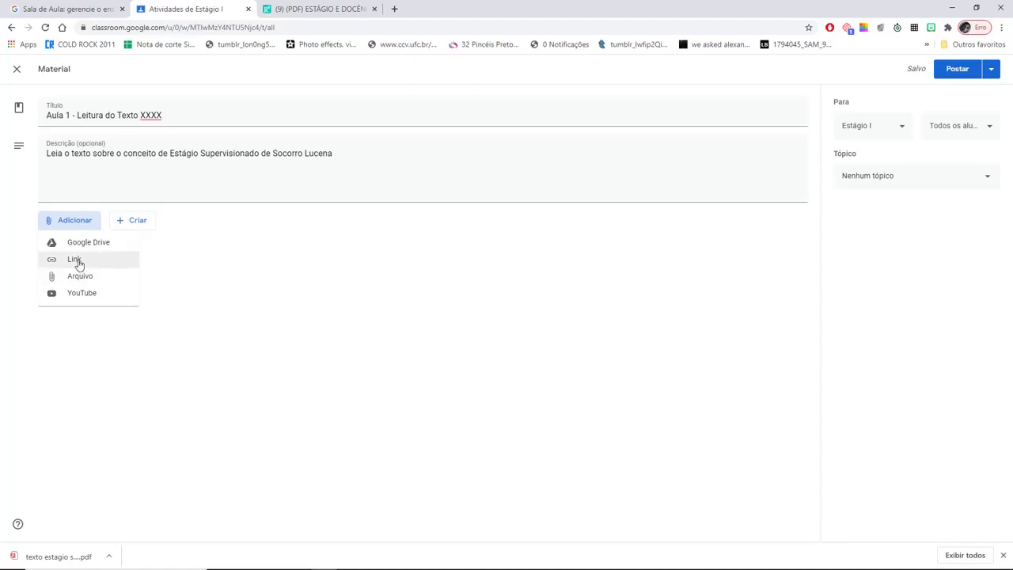
pyautogui.click(78, 261)
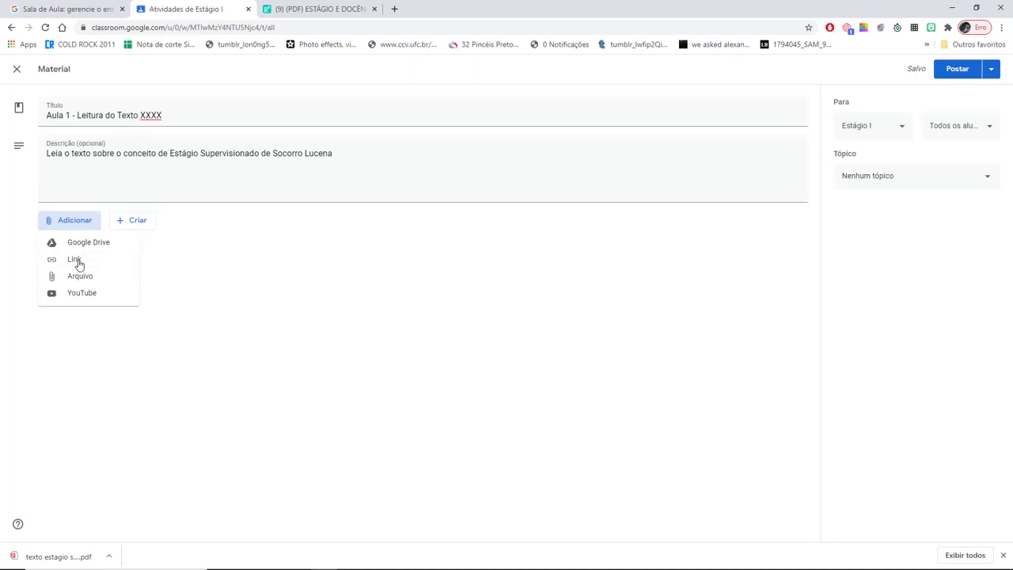
pyautogui.hotkey('ctrl', 'v')
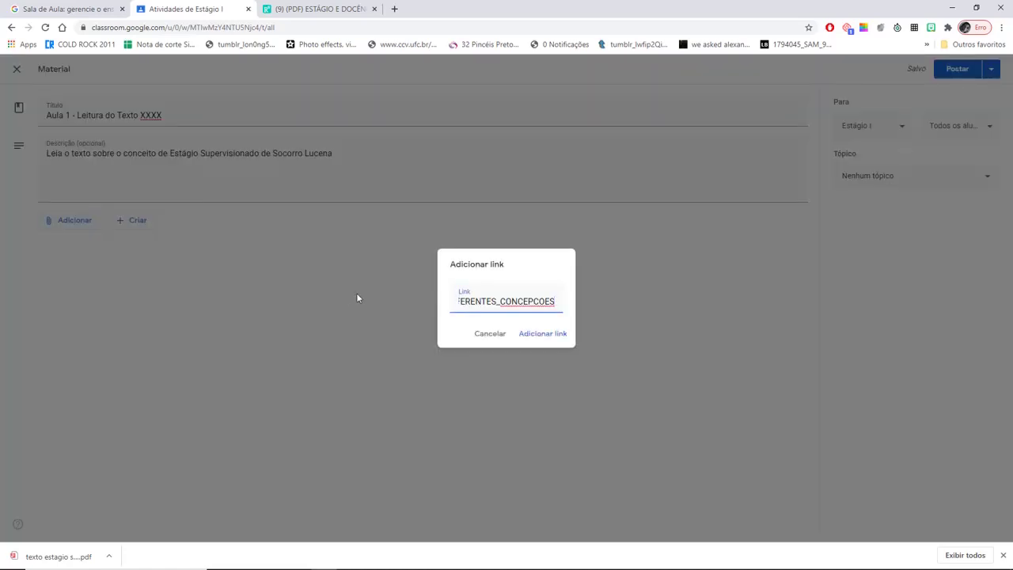
pyautogui.click(563, 335)
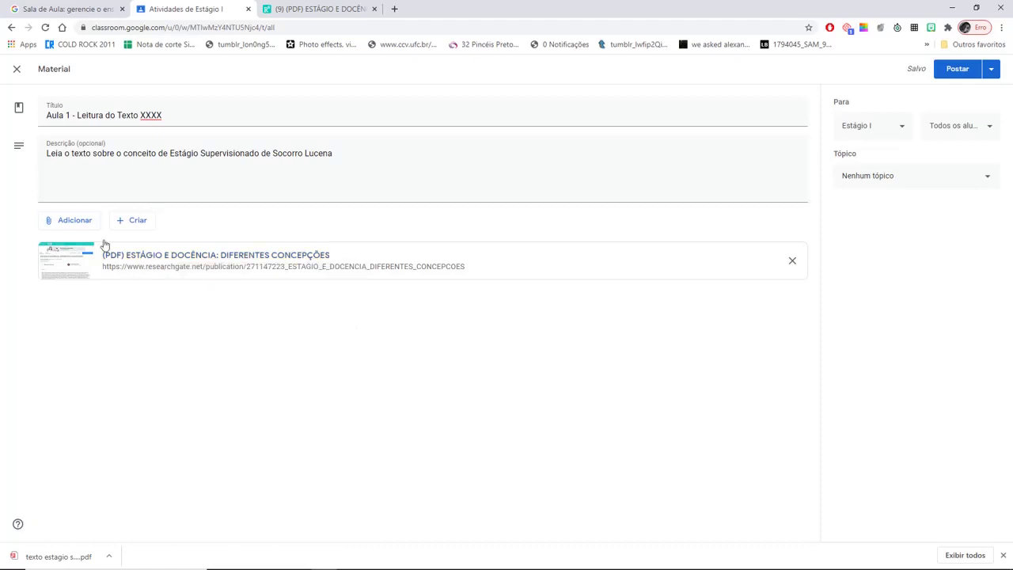
# - Start a file attachment via Adicionar > Arquivo, bringing up the Windows file chooser
pyautogui.click(81, 225)
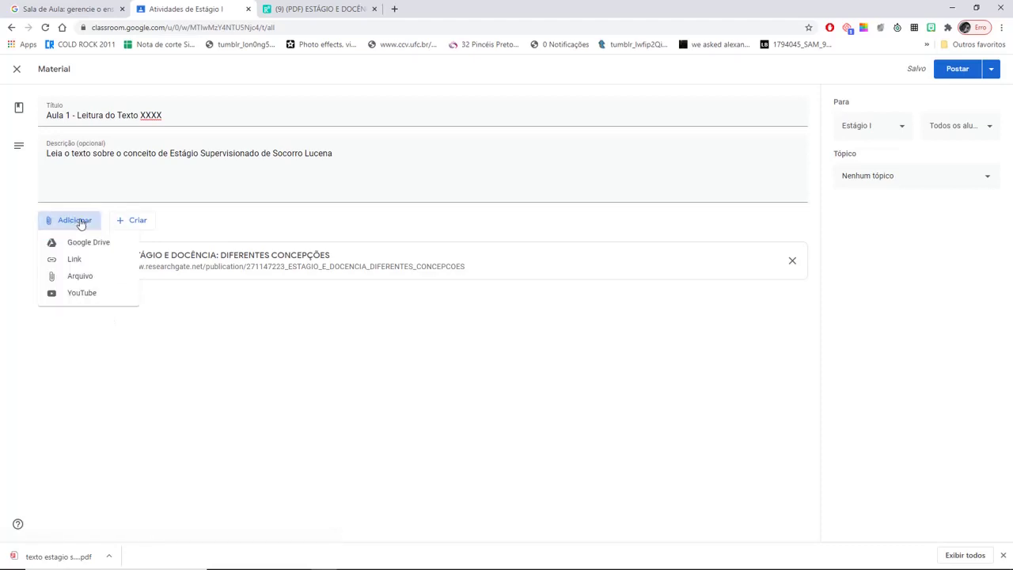
pyautogui.click(84, 276)
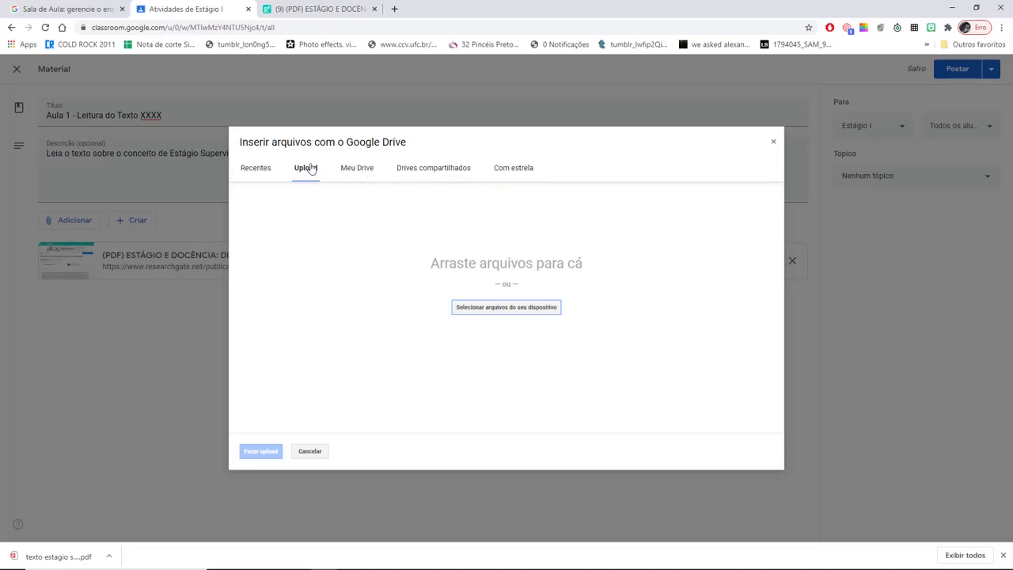
pyautogui.click(499, 306)
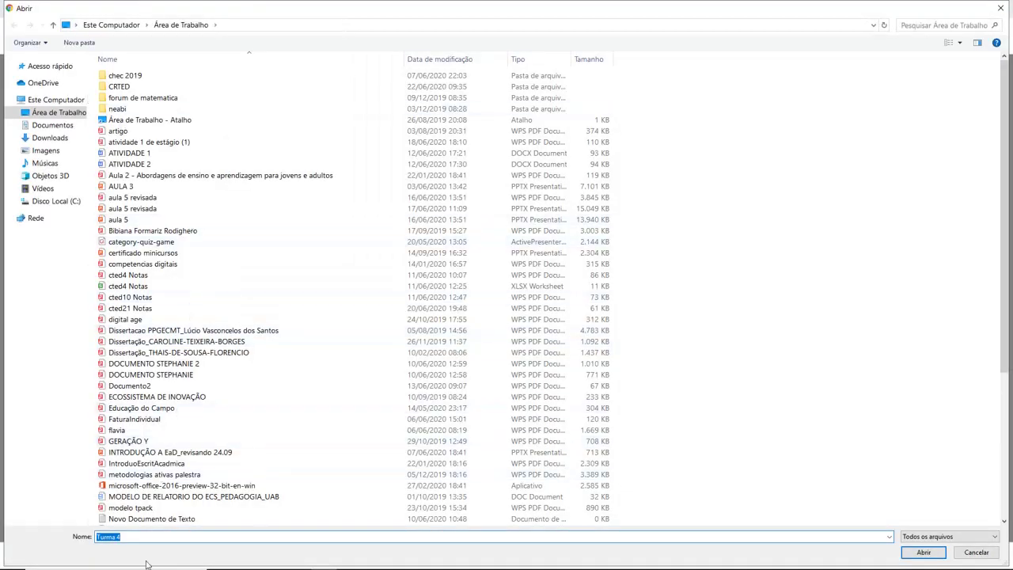
pyautogui.click(136, 536)
pyautogui.press('BackSpace')
pyautogui.press('BackSpace')
pyautogui.write('Ect')
pyautogui.click(933, 22)
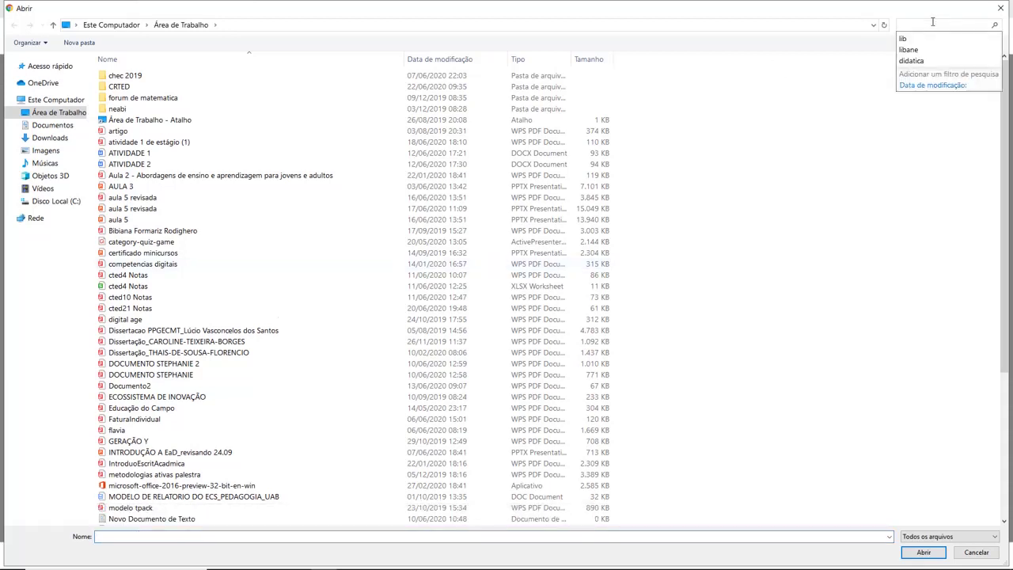
pyautogui.write('estágio')
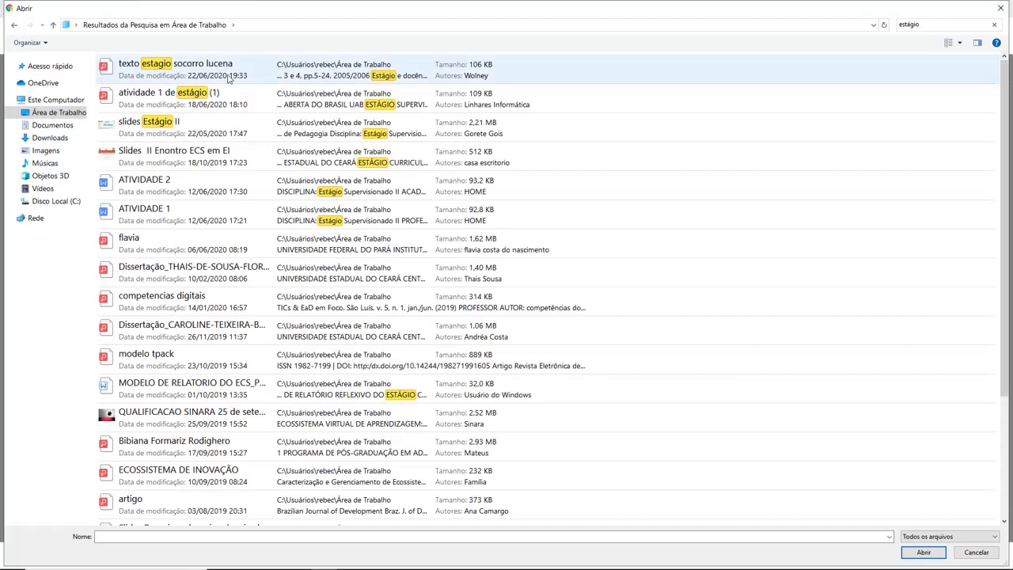
pyautogui.click(181, 69)
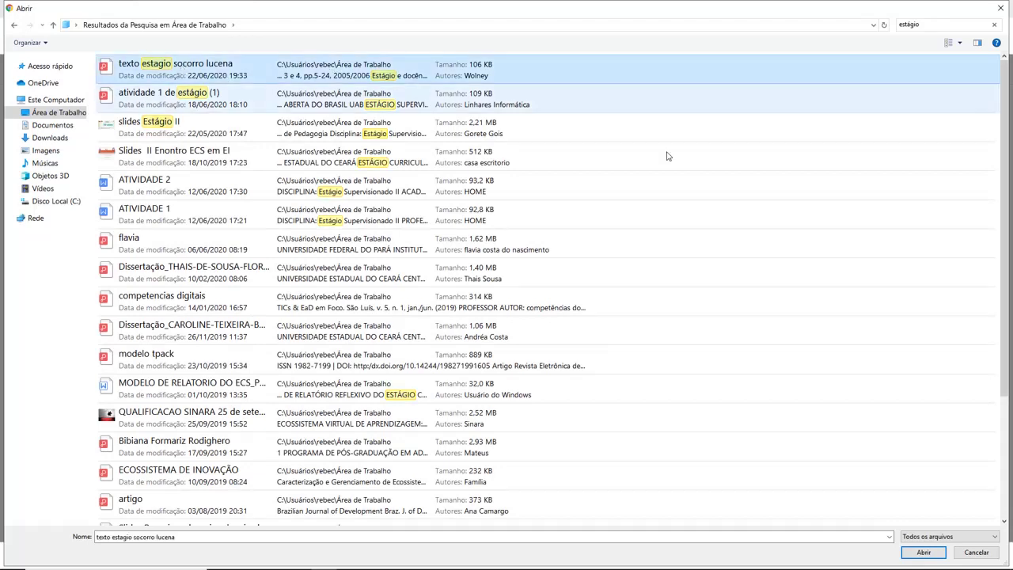
pyautogui.click(923, 553)
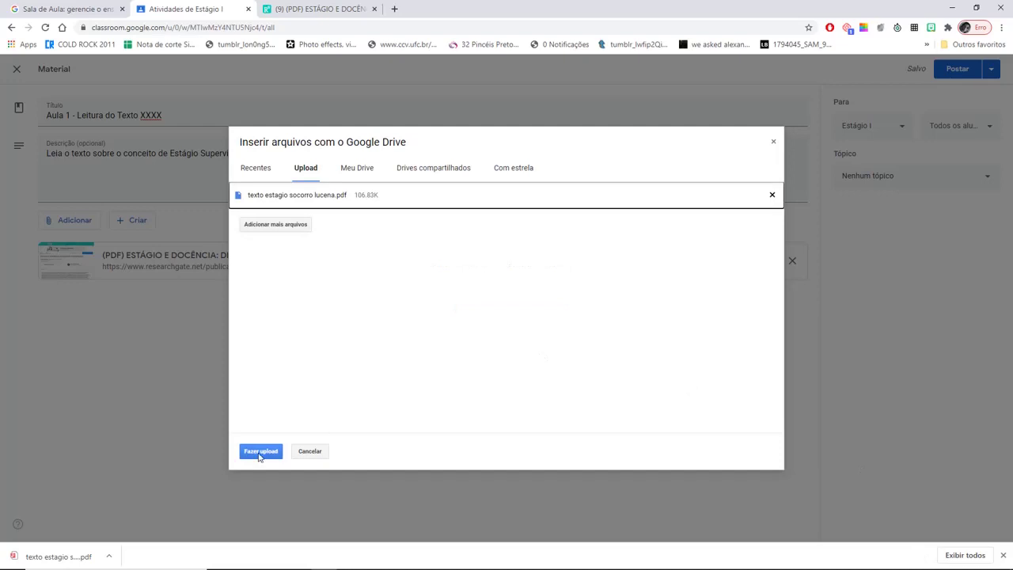
pyautogui.click(253, 452)
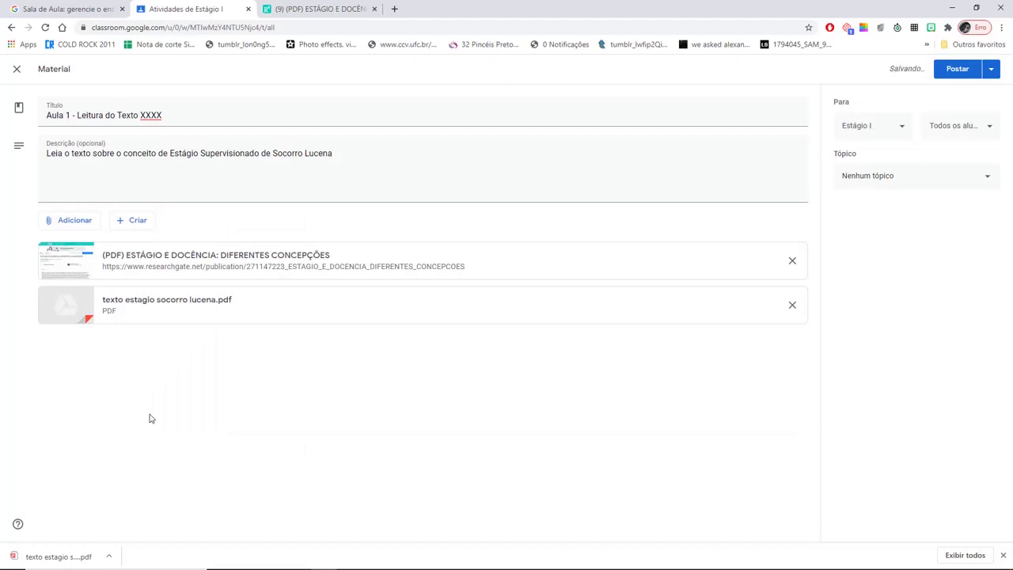
pyautogui.click(904, 129)
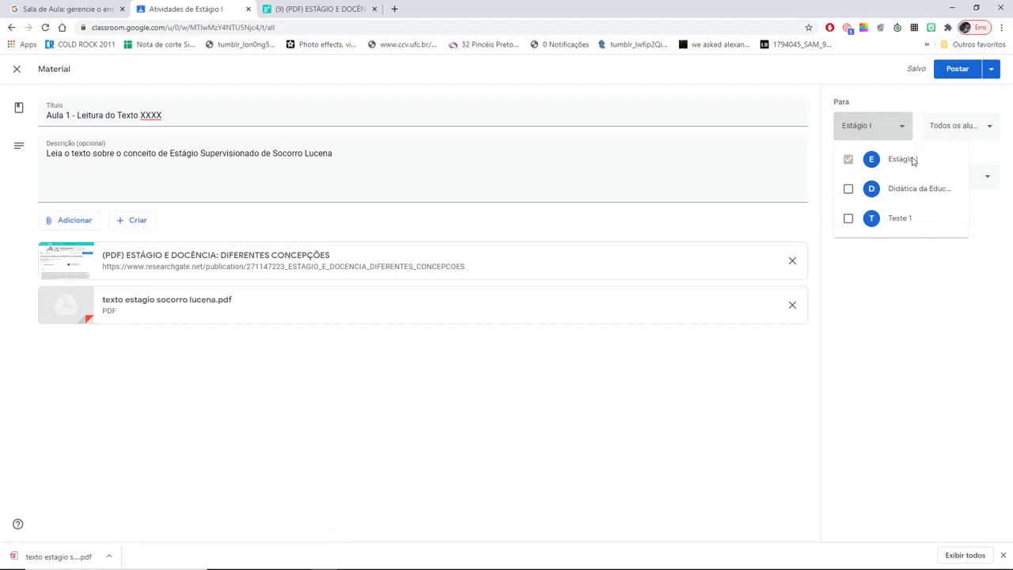
pyautogui.click(879, 375)
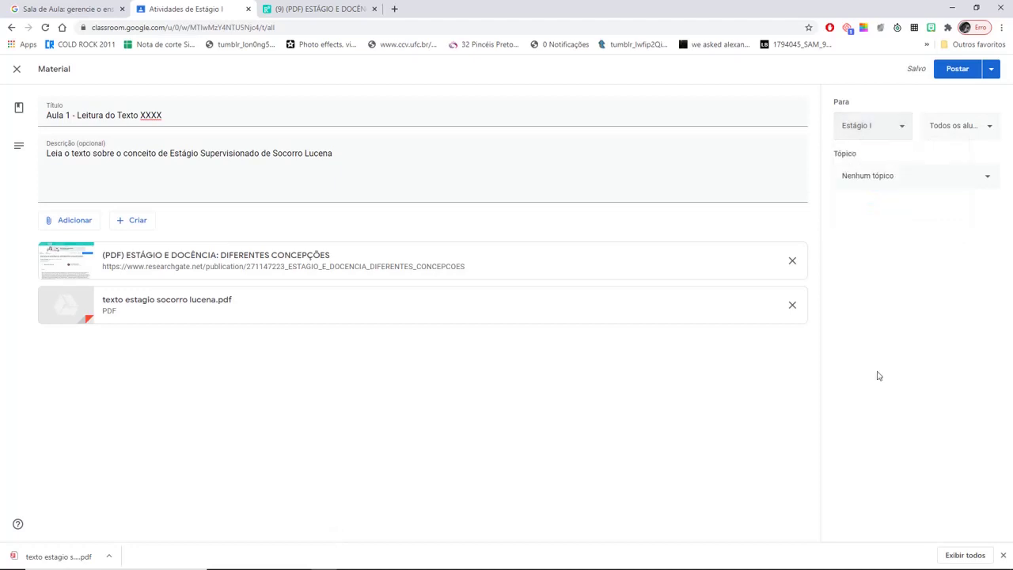
# - File Aula 1 - Leitura do Texto XXXX under Unidade 1 - O que é o Estágio Supervisionado? and post it
pyautogui.click(989, 179)
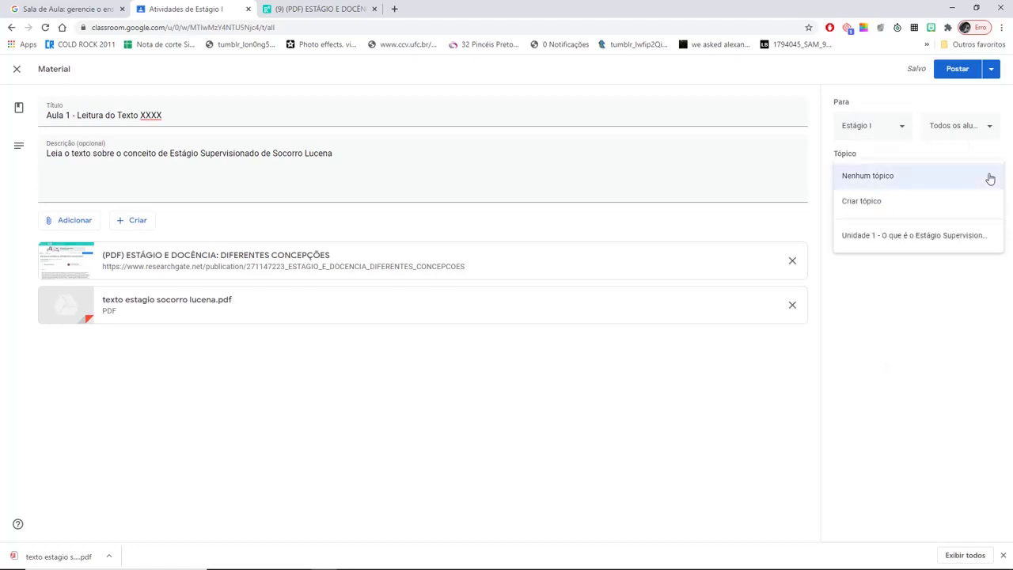
pyautogui.click(887, 238)
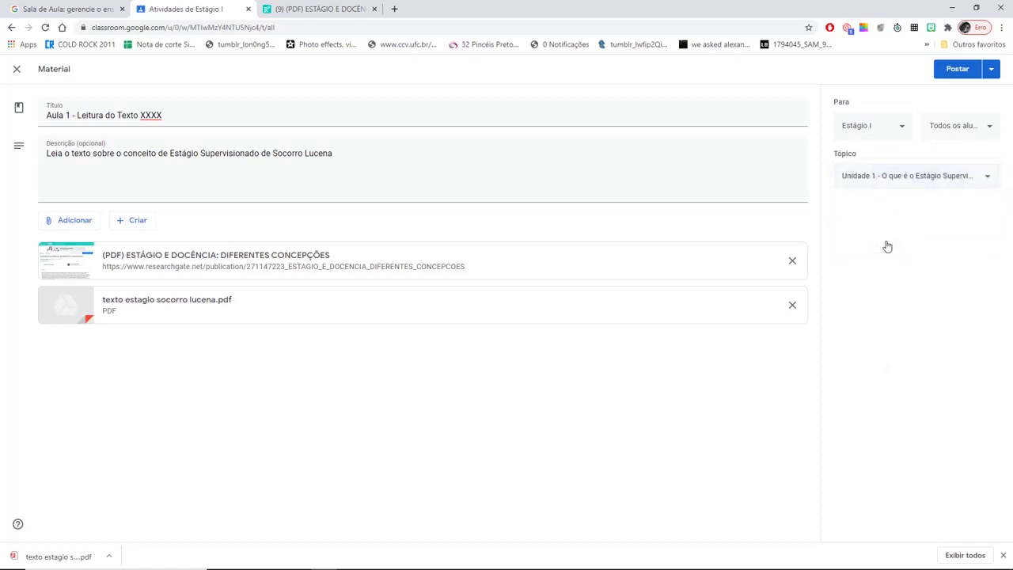
pyautogui.click(959, 70)
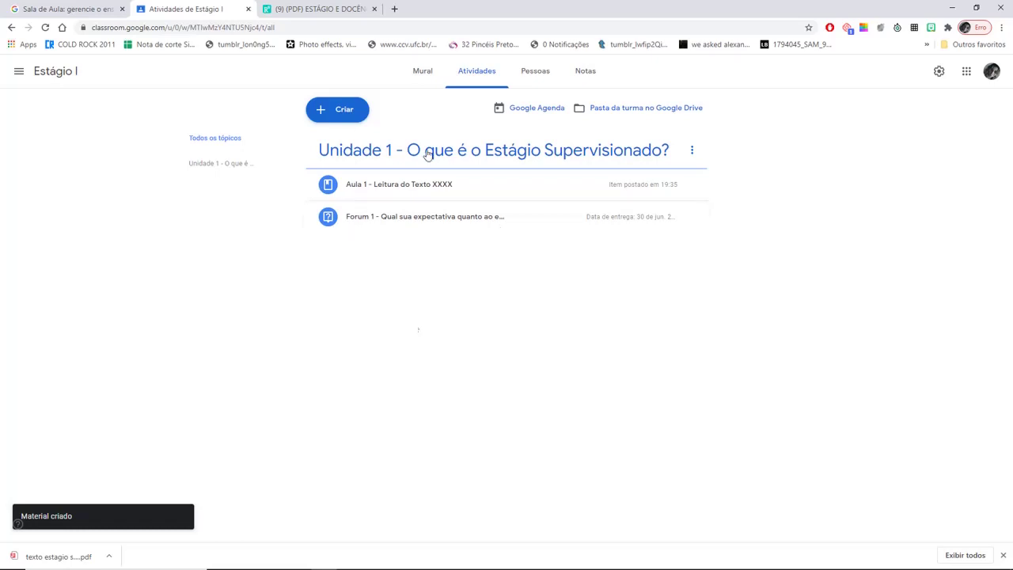
# - Create a new assignment titled 'Videoaula 1 - O que estágio Supervisionado'
pyautogui.click(342, 116)
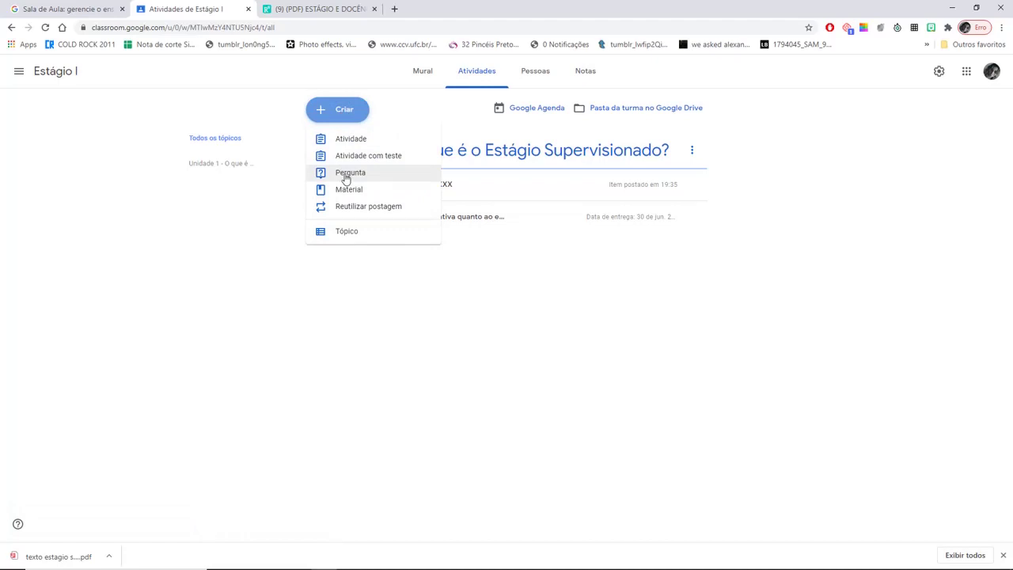
pyautogui.click(341, 142)
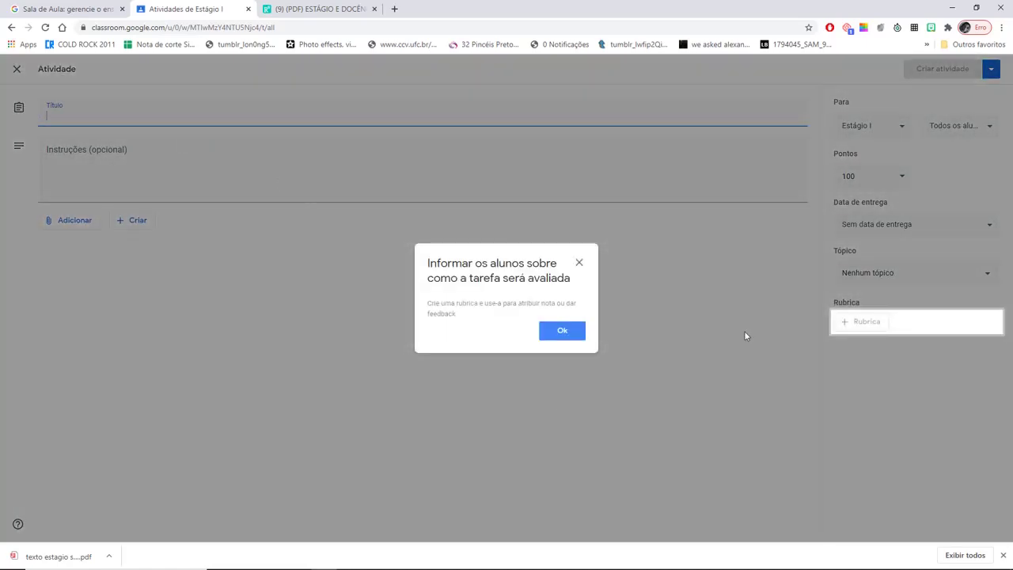
pyautogui.click(576, 333)
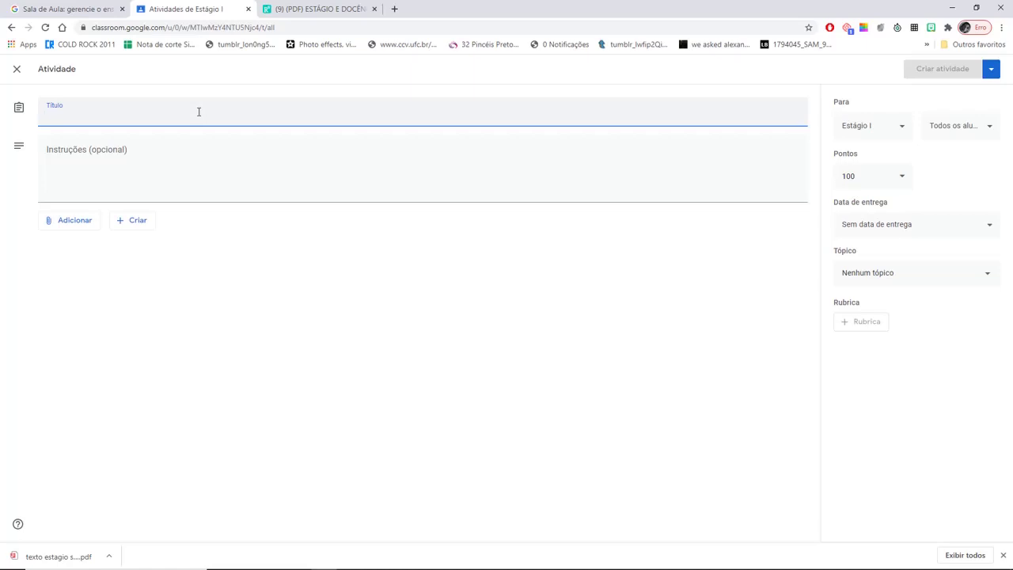
pyautogui.write('Assi')
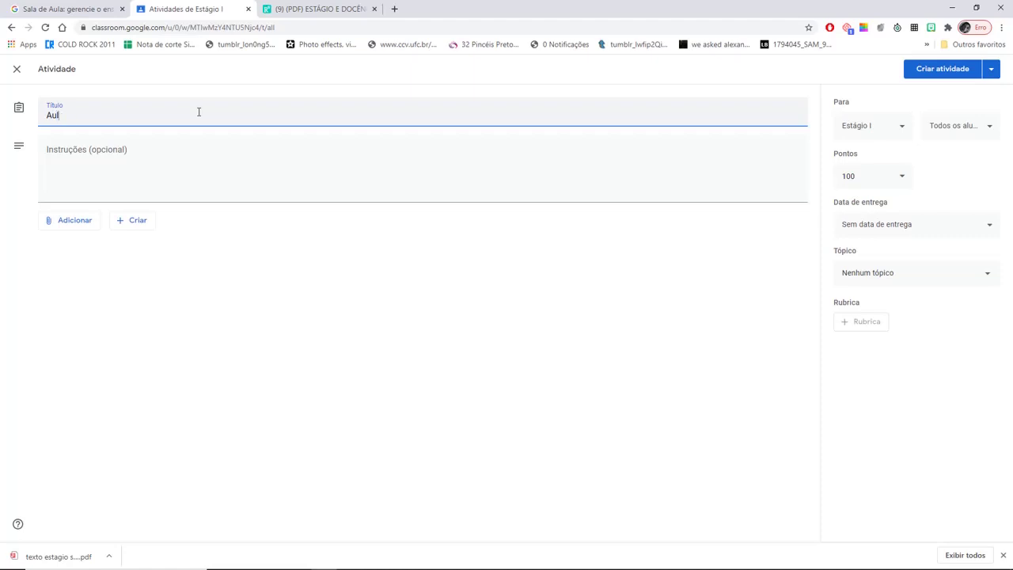
pyautogui.press('BackSpace')
pyautogui.press('BackSpace')
pyautogui.press('BackSpace')
pyautogui.write('Videoaula 1 - O que estágio S')
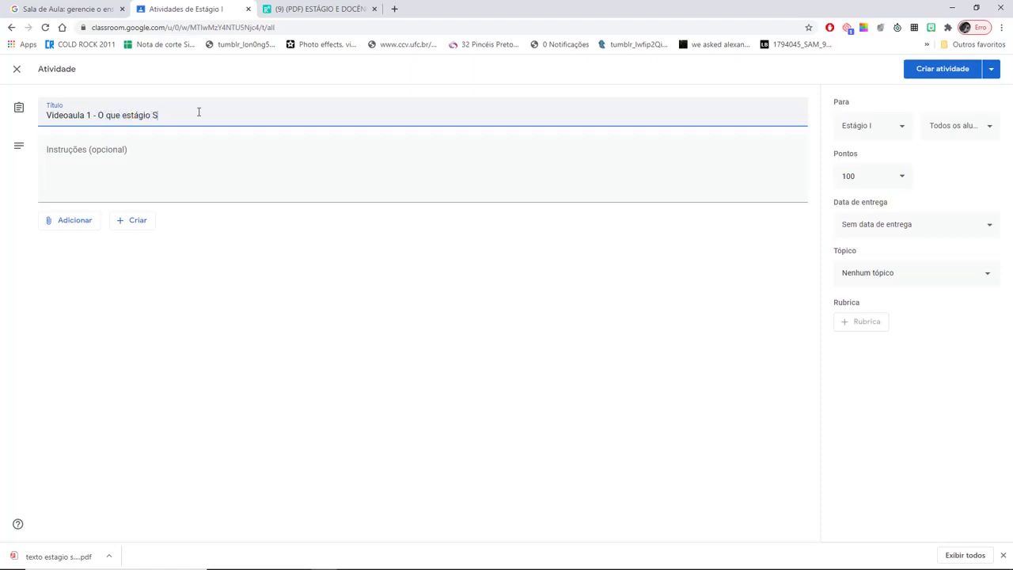
pyautogui.write('upervisionado')
# - Enter the instructions 'Assista à aula e comentes sobre o estágio'
pyautogui.click(80, 154)
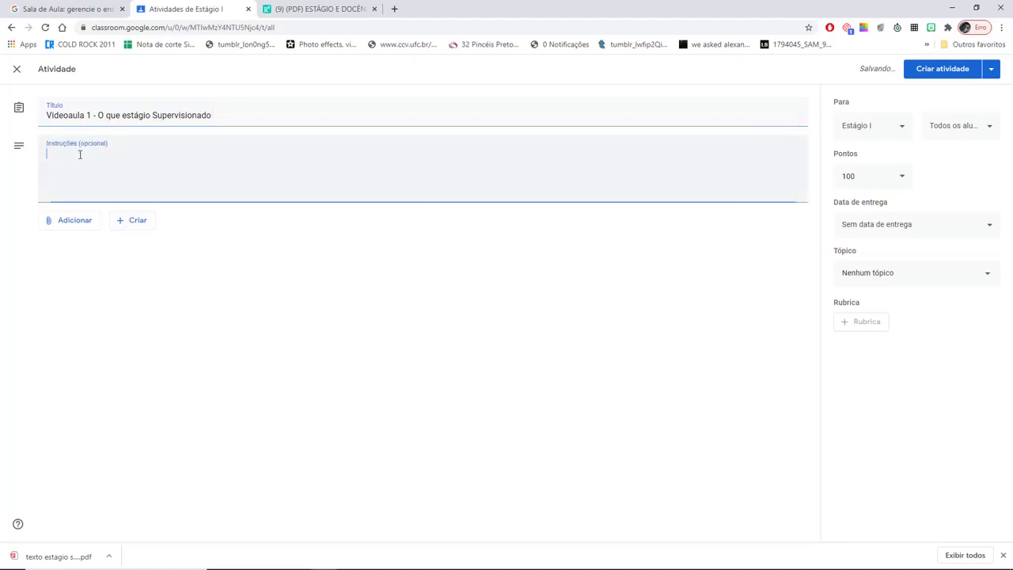
pyautogui.write('Assista à aula e comente o fórum 1 sobre suas expe')
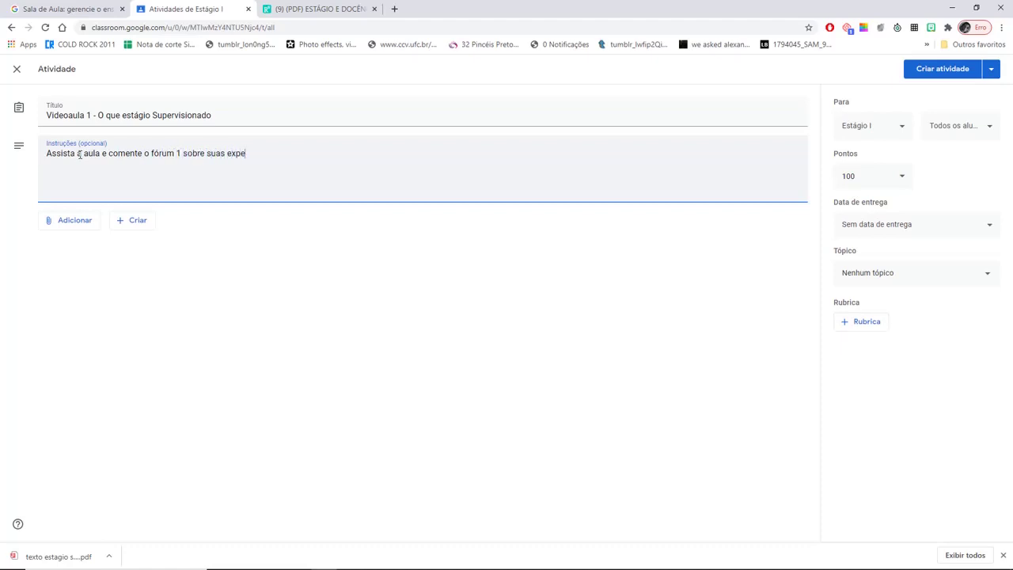
pyautogui.write('s sobre o estágio')
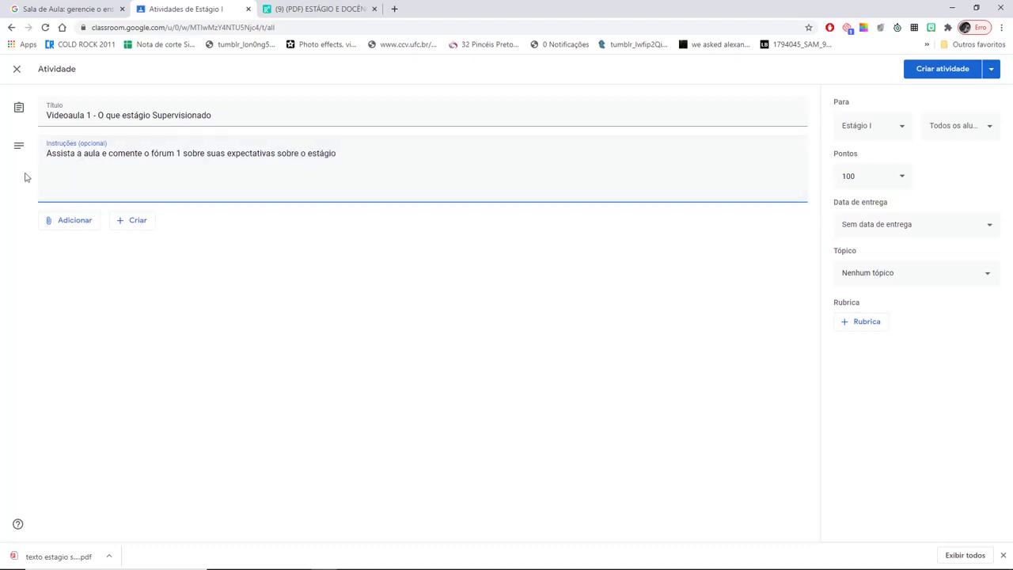
pyautogui.click(59, 221)
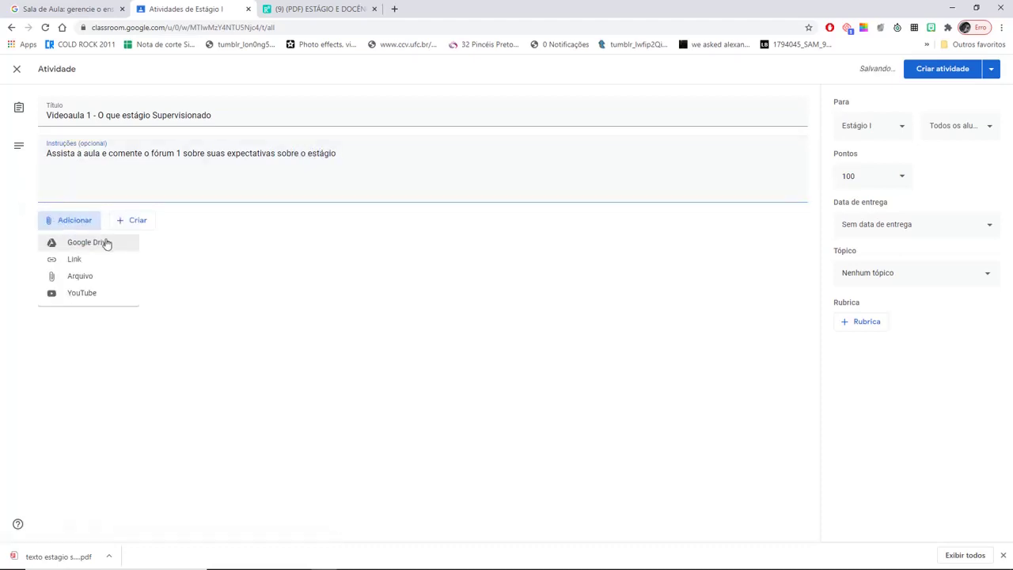
# - Search YouTube for 'estágio' videos, then refine the search to 'estágio socorro lucena'
pyautogui.click(93, 294)
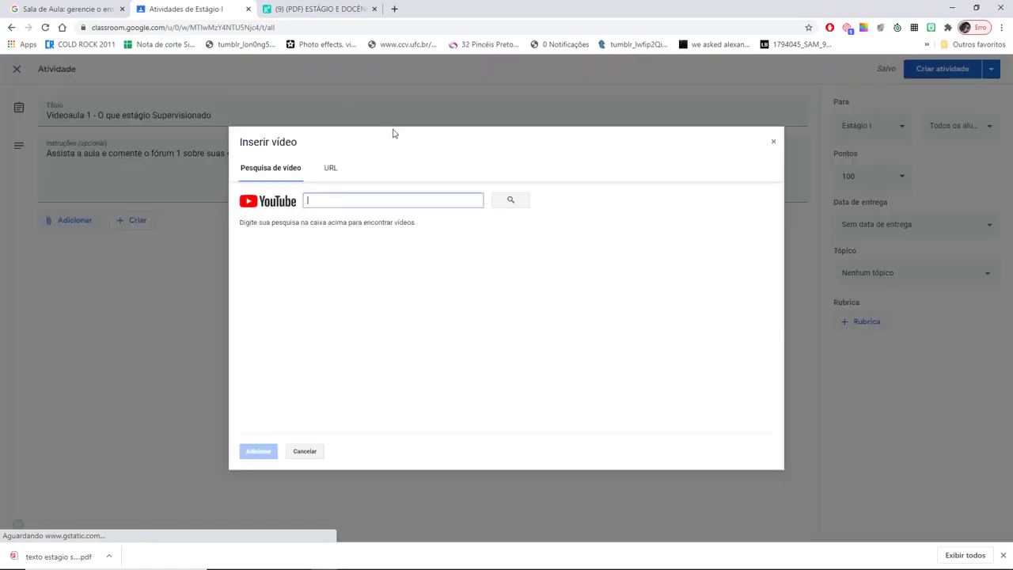
pyautogui.click(420, 197)
pyautogui.write('est')
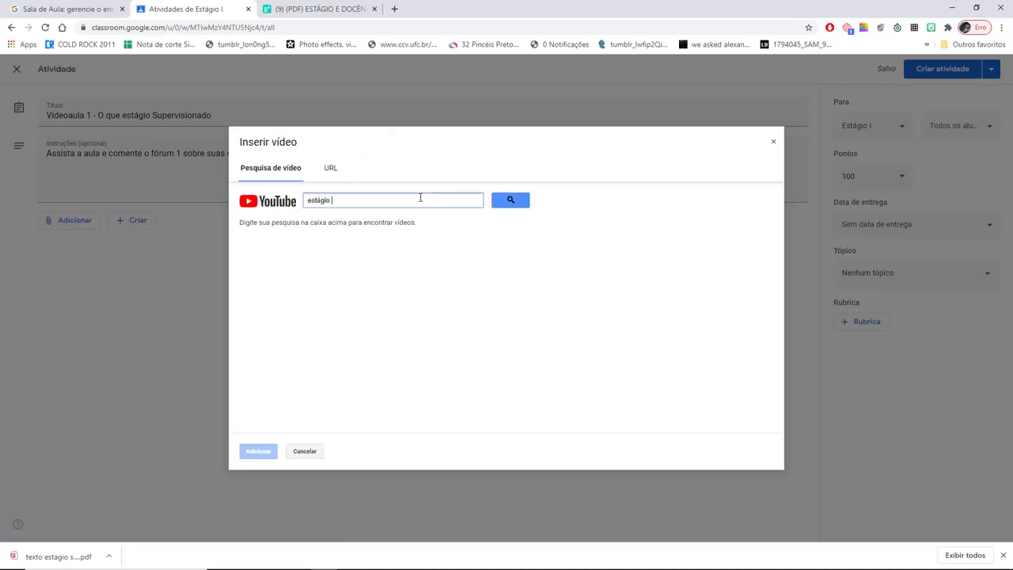
pyautogui.write('ágio')
pyautogui.click(511, 200)
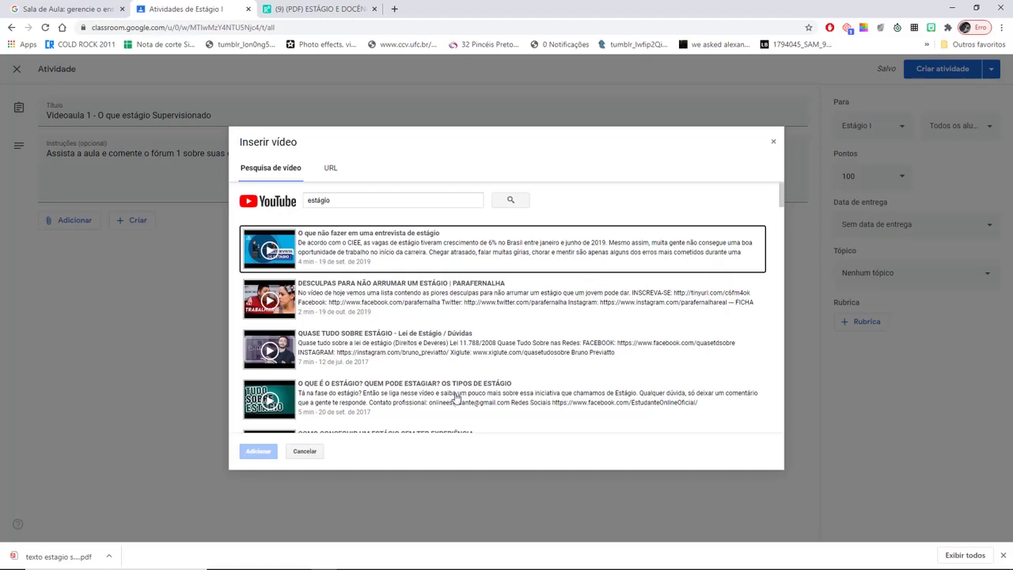
pyautogui.moveTo(782, 198); pyautogui.dragTo(789, 177)
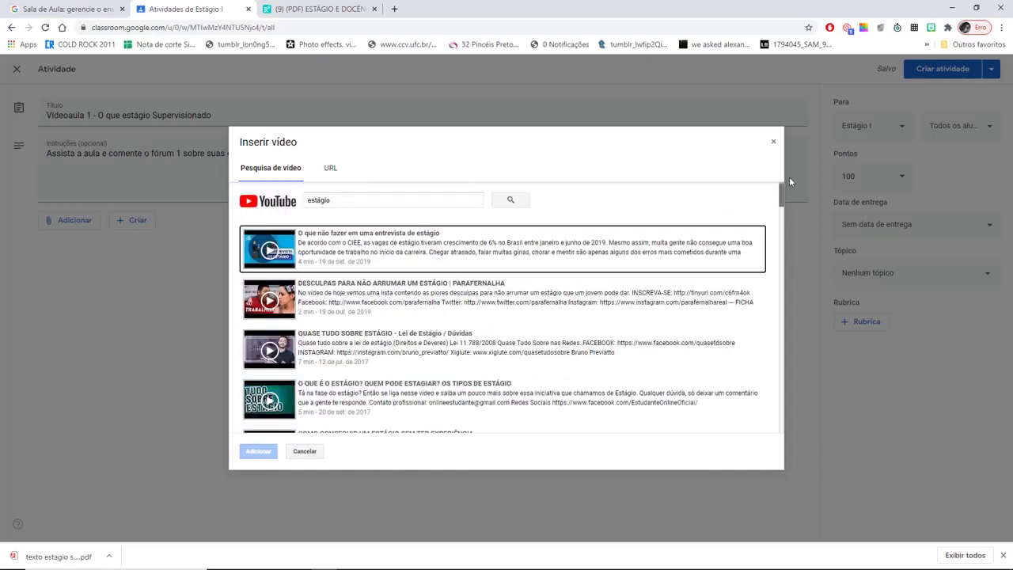
pyautogui.click(373, 201)
pyautogui.write('soc')
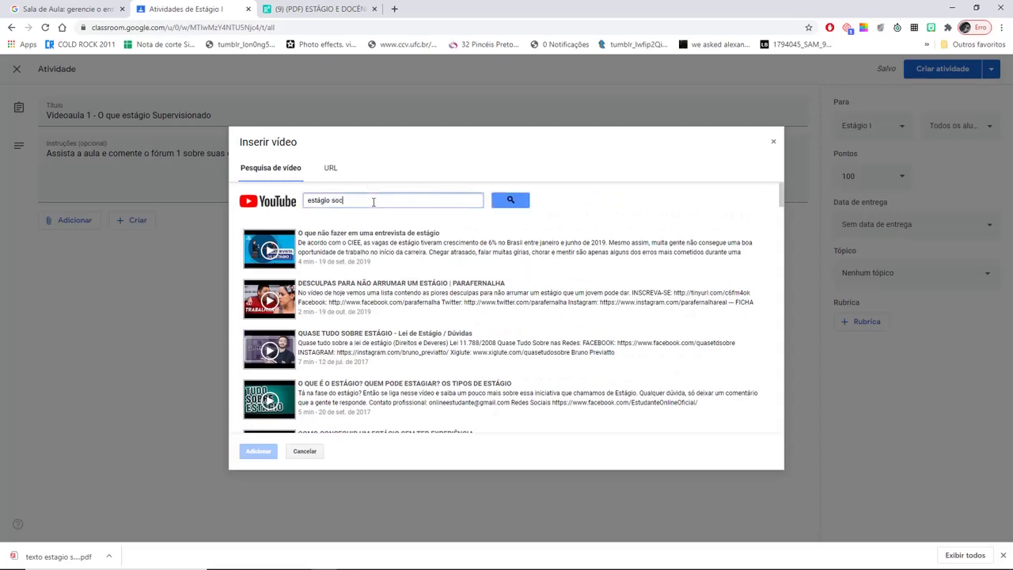
pyautogui.write('orro lucena')
pyautogui.click(508, 200)
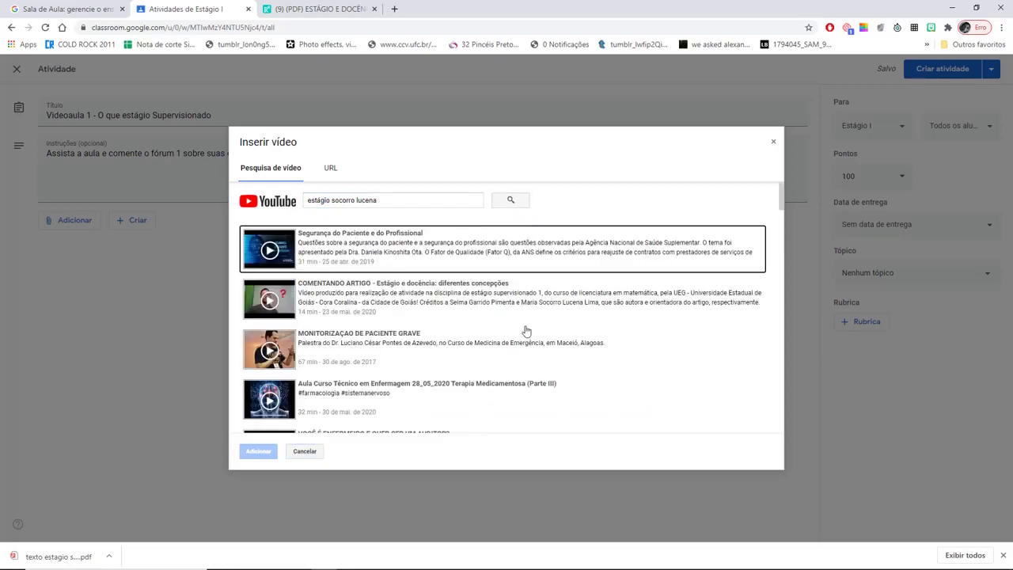
# - Search 'estágio educação' and attach the Relatório de Estágio em PEDAGOGIA + Registro das Observações video
pyautogui.click(383, 200)
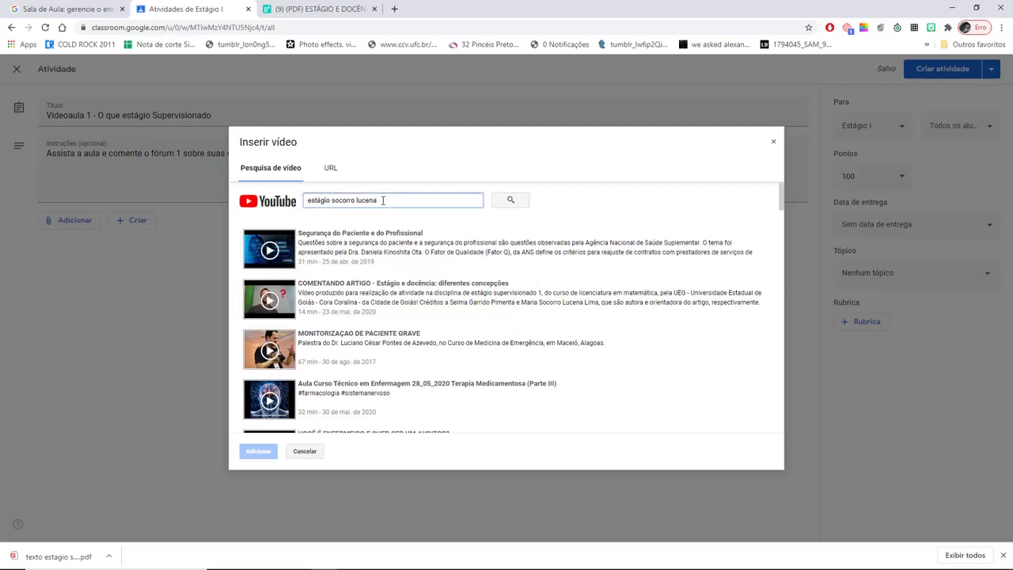
pyautogui.press('BackSpace')
pyautogui.press('BackSpace')
pyautogui.press('BackSpace')
pyautogui.press('BackSpace')
pyautogui.press('BackSpace')
pyautogui.press('BackSpace')
pyautogui.press('BackSpace')
pyautogui.press('BackSpace')
pyautogui.press('BackSpace')
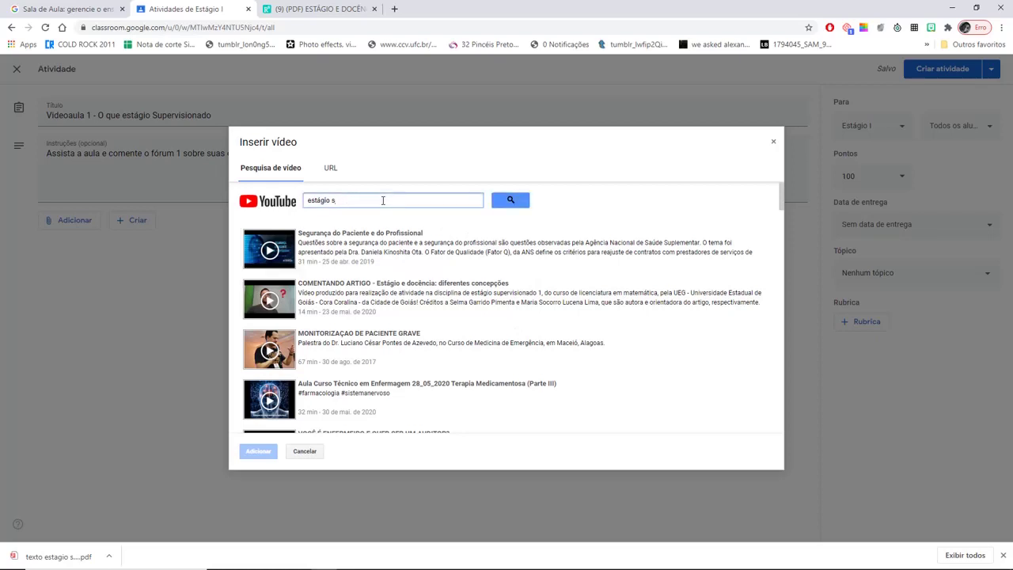
pyautogui.write('educação')
pyautogui.click(510, 200)
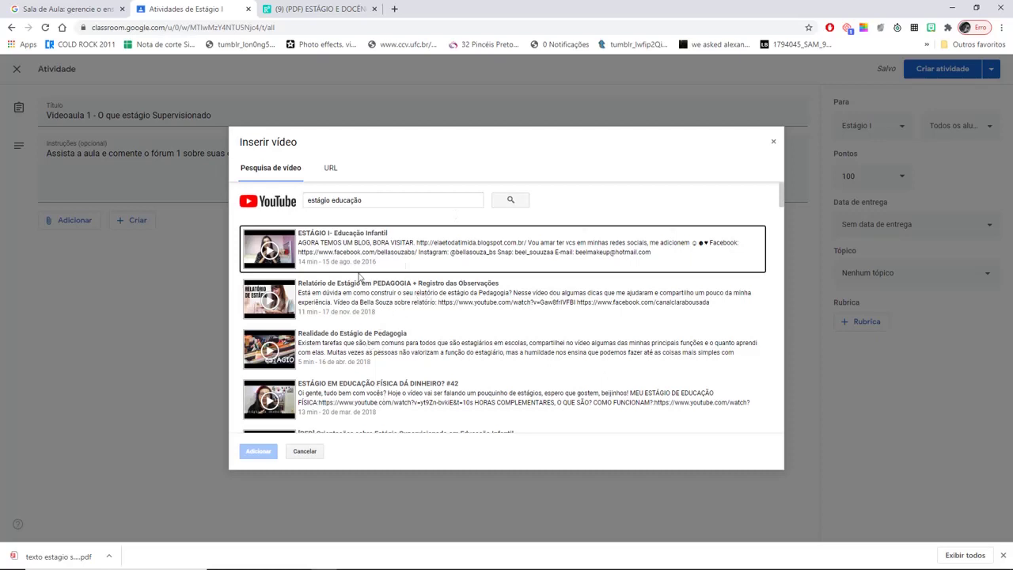
pyautogui.click(364, 297)
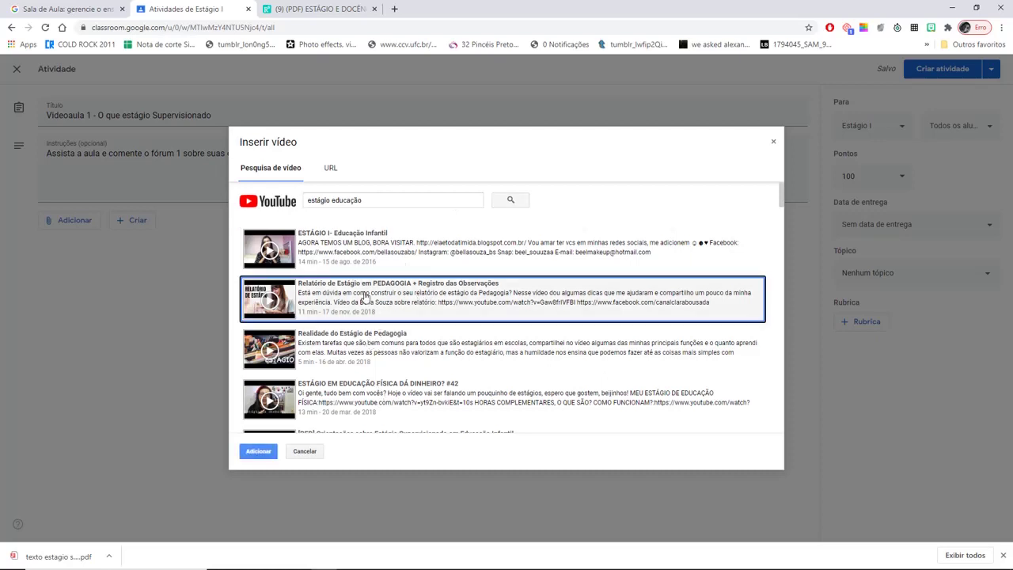
pyautogui.click(258, 451)
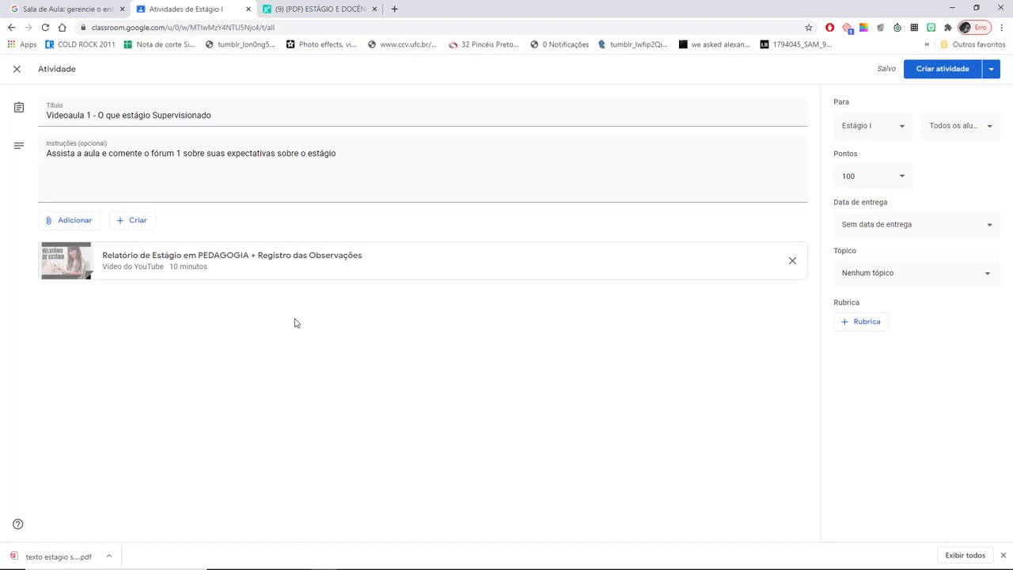
# - Create the Videoaula 1 assignment for Estágio I, worth 100 points with no due date
pyautogui.click(949, 69)
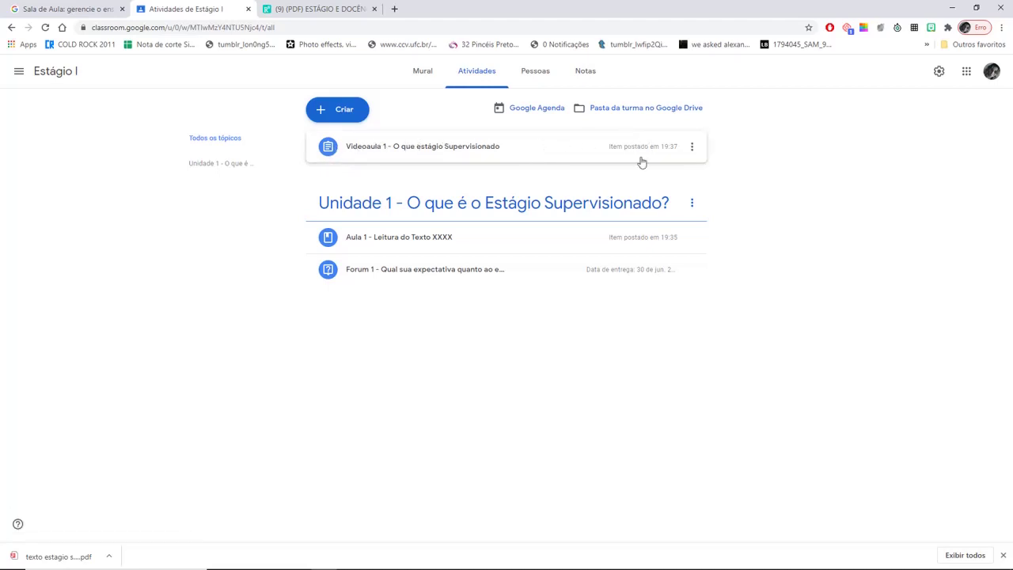
# - Move the Videoaula 1 post into the Unidade 1 topic
pyautogui.click(373, 147)
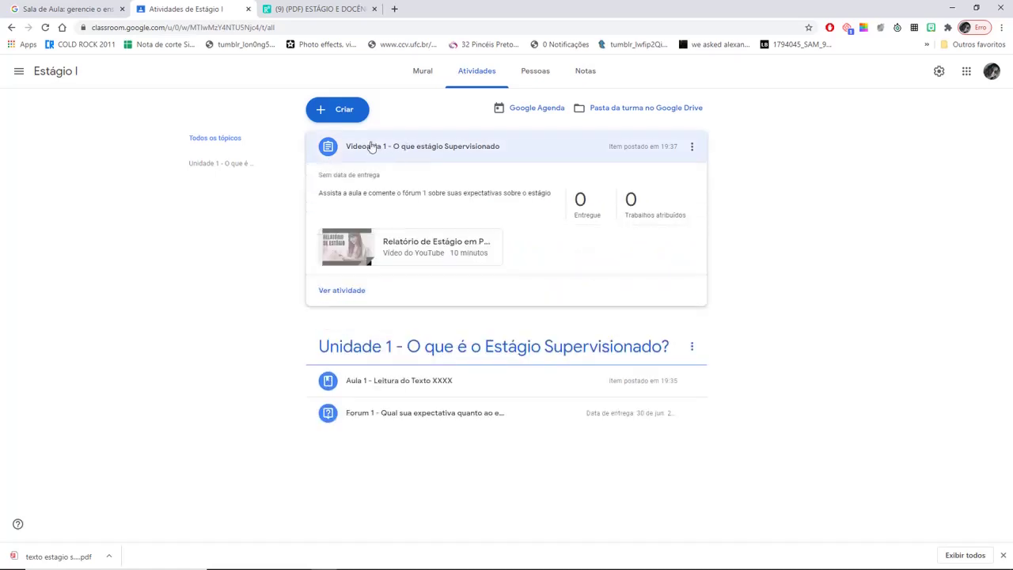
pyautogui.moveTo(375, 146); pyautogui.dragTo(390, 261)
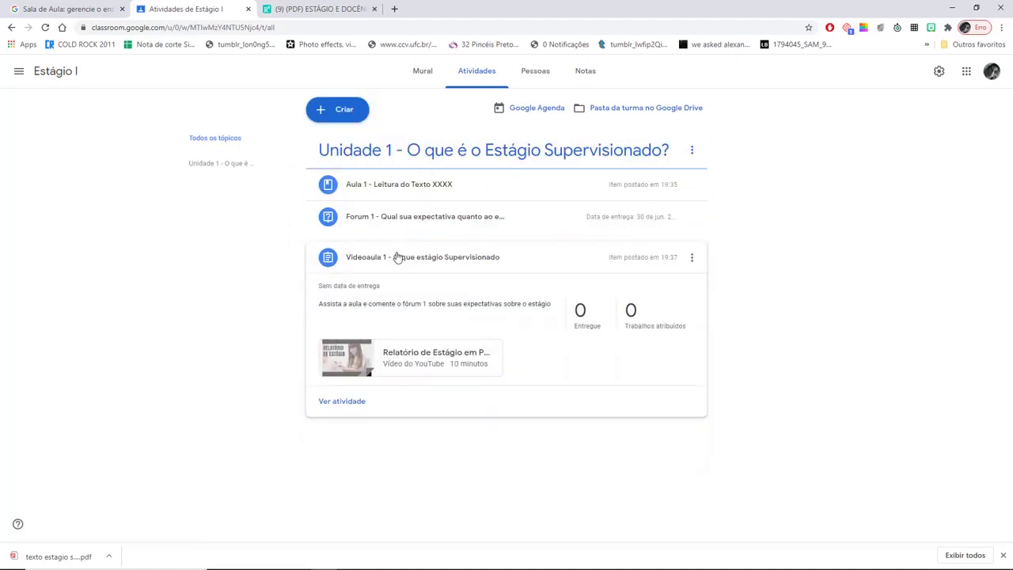
pyautogui.click(395, 258)
# - Review the Aula 1, Forum 1 and Videoaula 1 post details, then view the Pessoas page
pyautogui.click(409, 222)
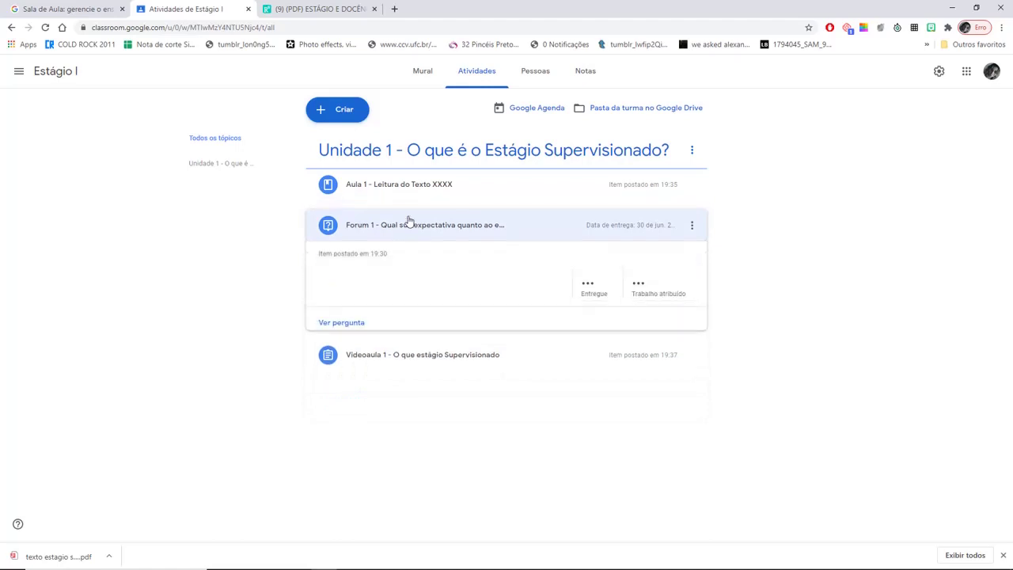
pyautogui.click(399, 182)
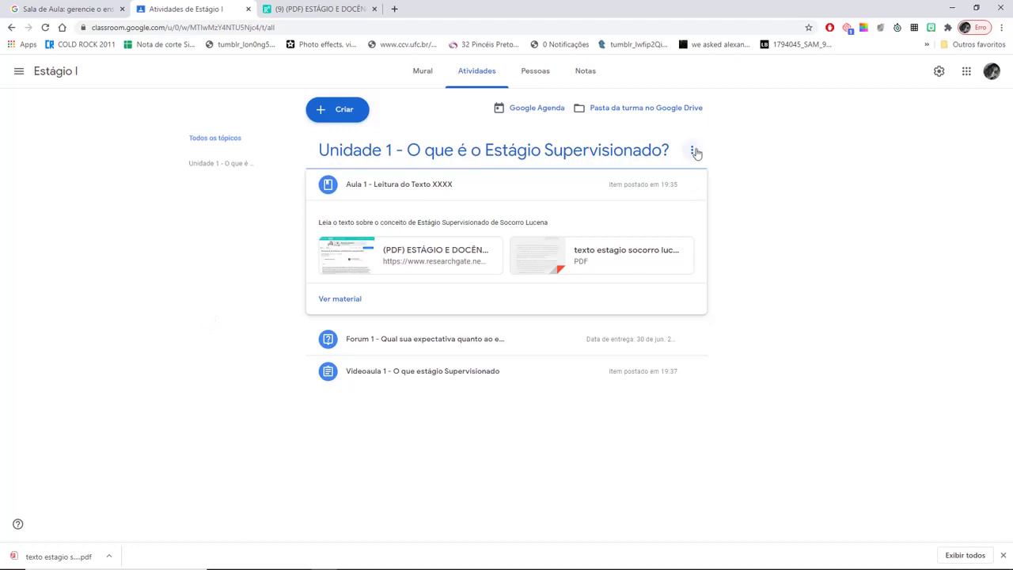
pyautogui.click(387, 189)
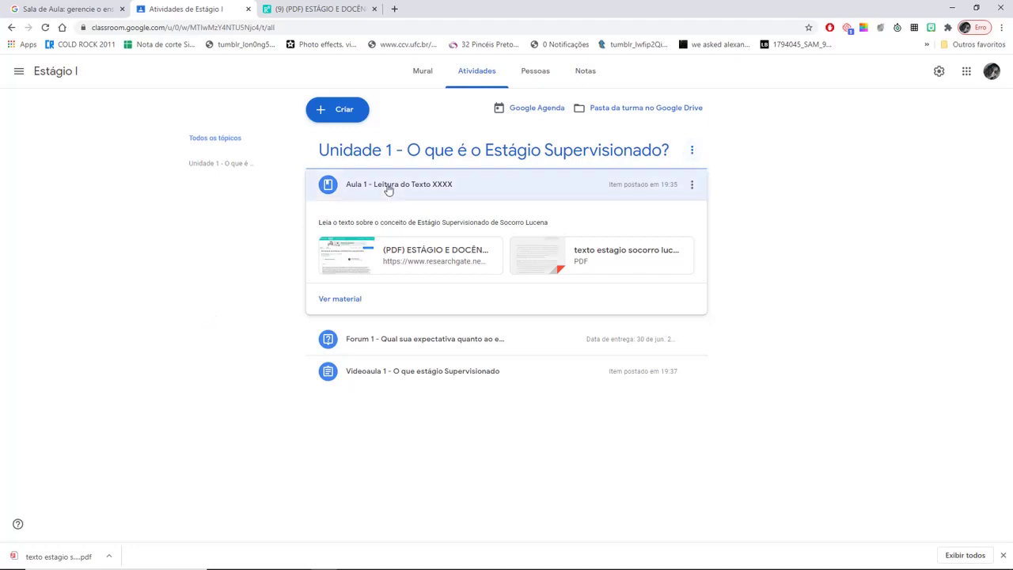
pyautogui.click(419, 225)
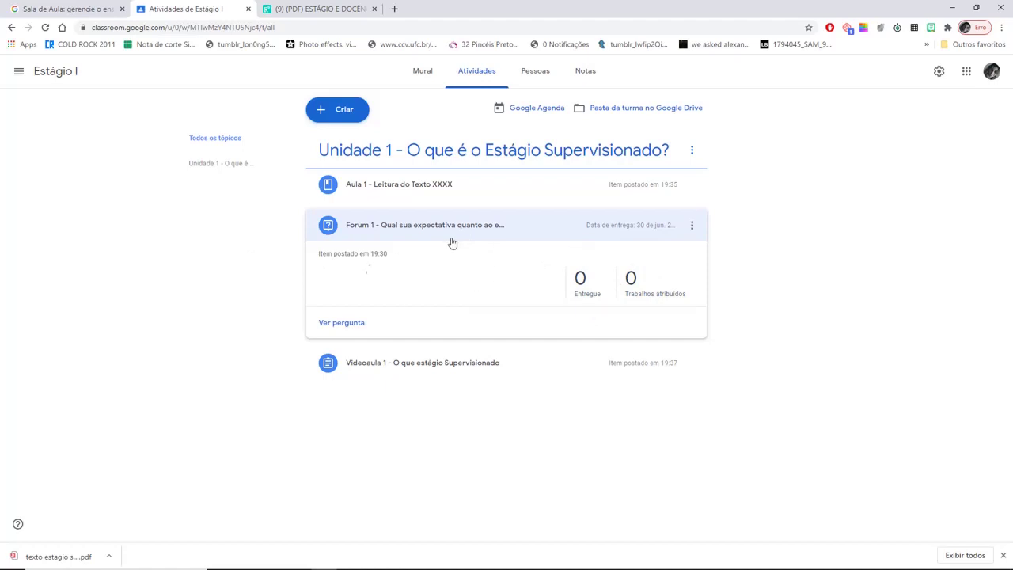
pyautogui.click(377, 370)
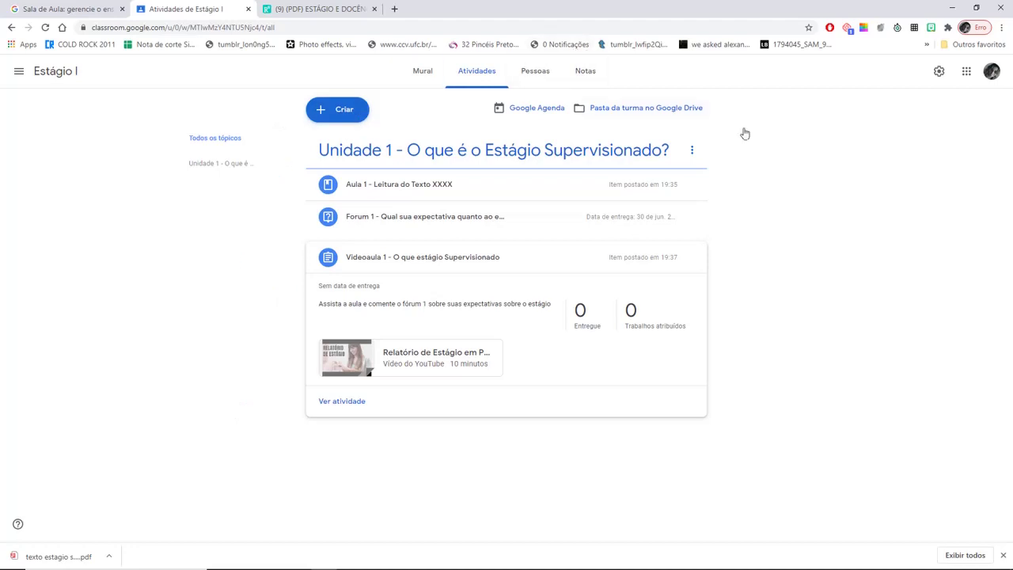
pyautogui.click(536, 71)
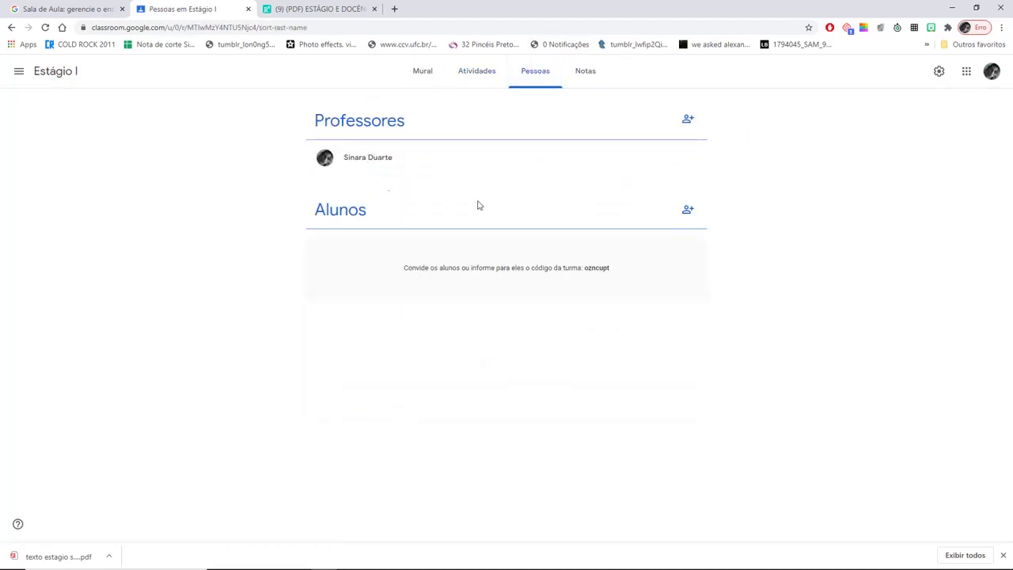
# - Search for two matching student contacts, add both as invitees, and send the invitations
pyautogui.click(688, 211)
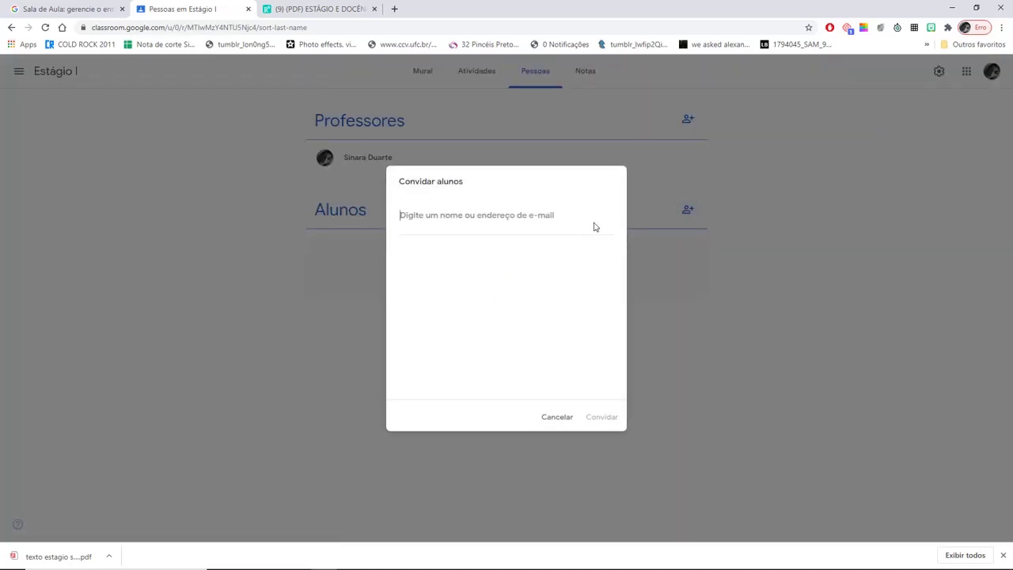
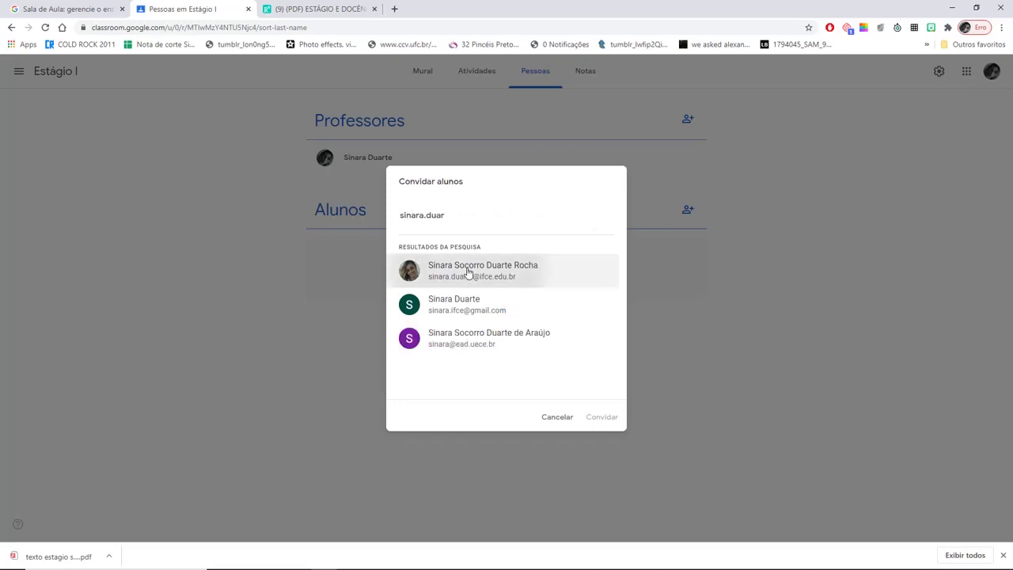
pyautogui.click(468, 273)
pyautogui.write('sinar')
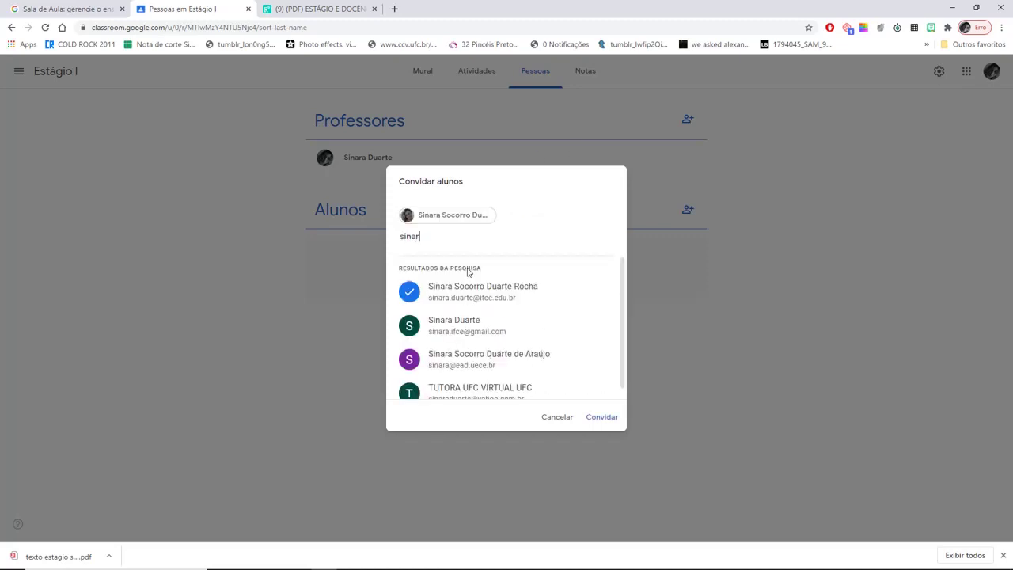
pyautogui.write('a')
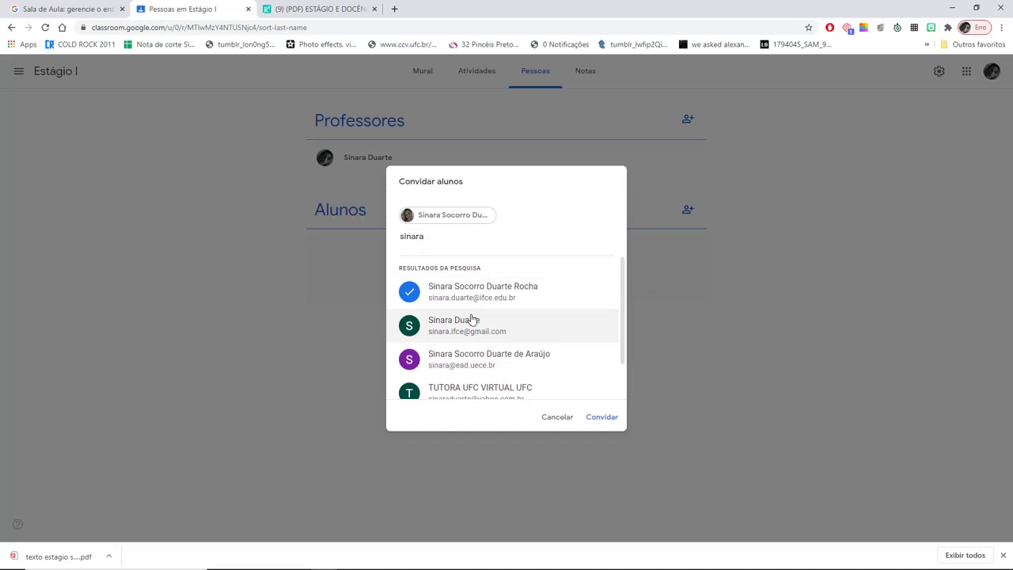
pyautogui.click(492, 333)
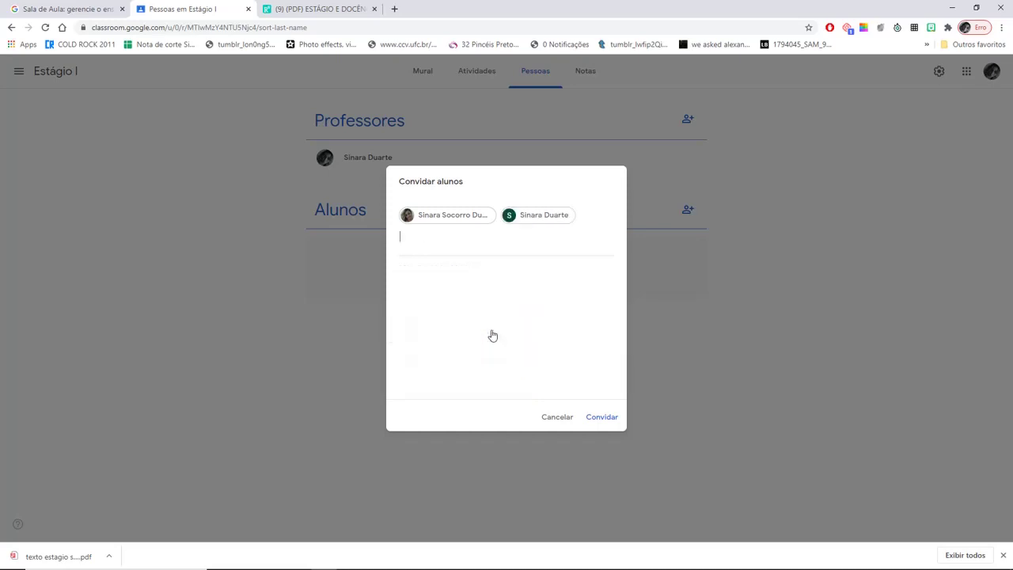
pyautogui.click(601, 417)
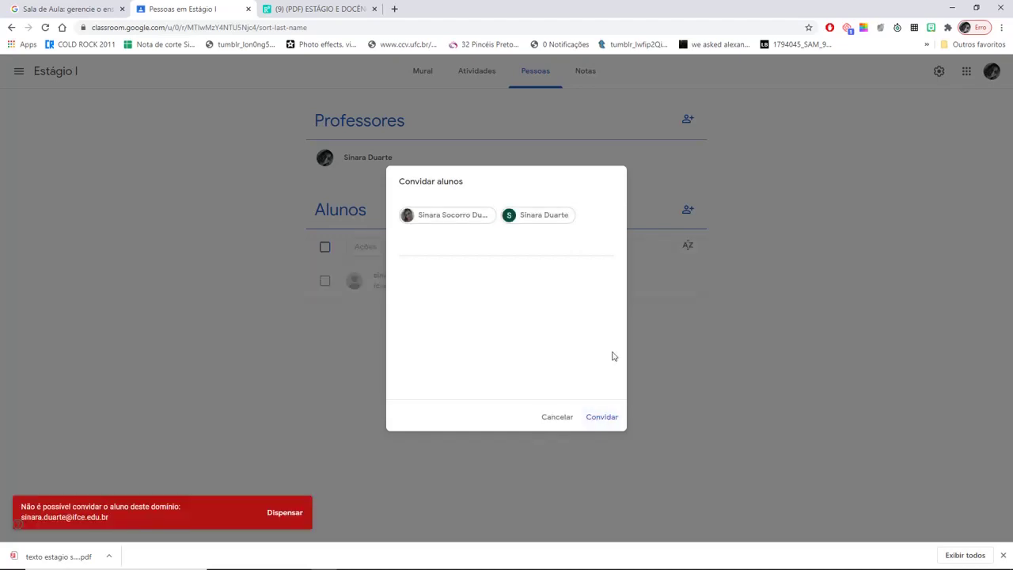
# - Clear the invitation error, drop the blocked-domain invitee, and invite the remaining student
pyautogui.click(599, 417)
pyautogui.click(288, 514)
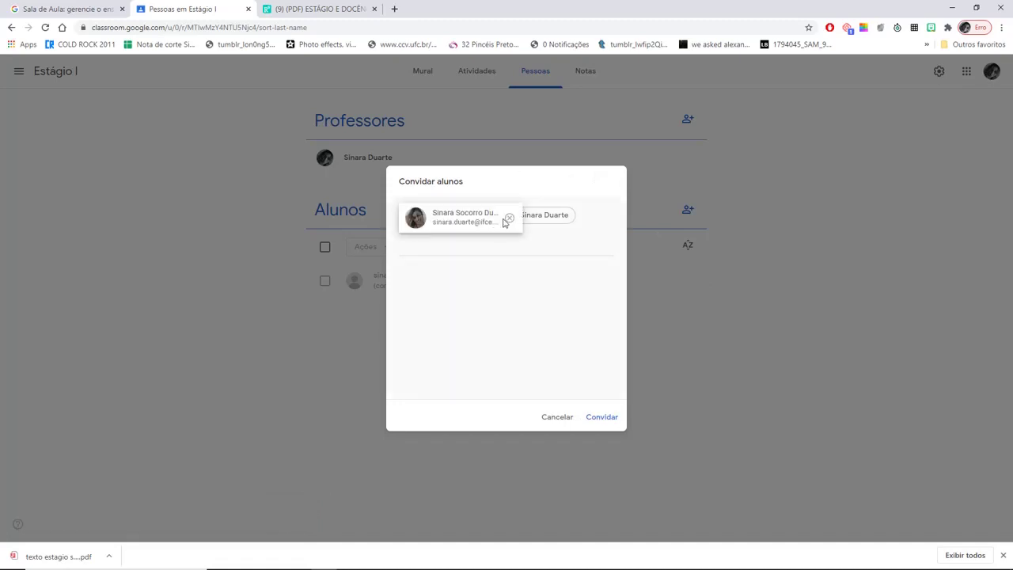
pyautogui.click(509, 220)
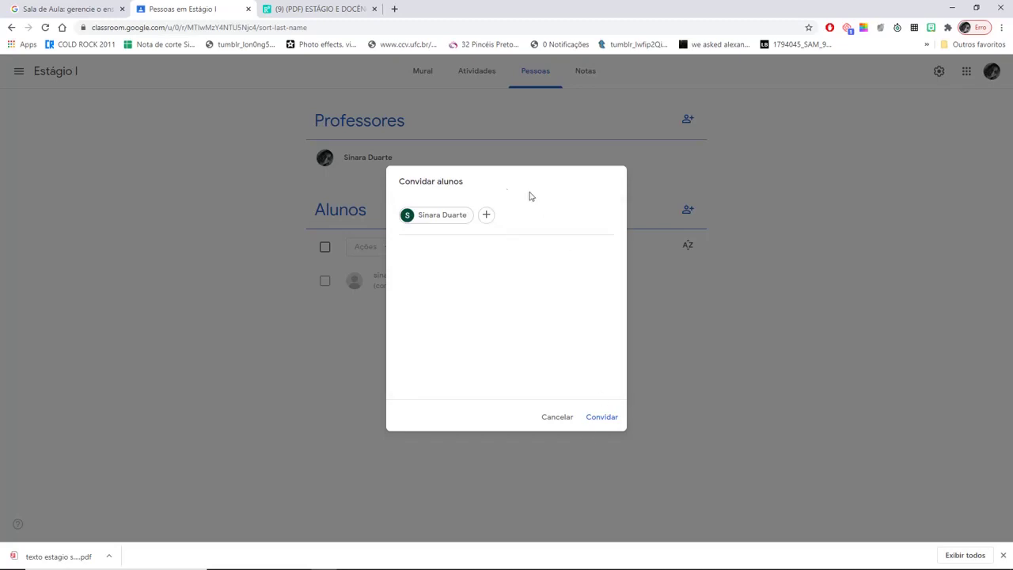
pyautogui.click(606, 421)
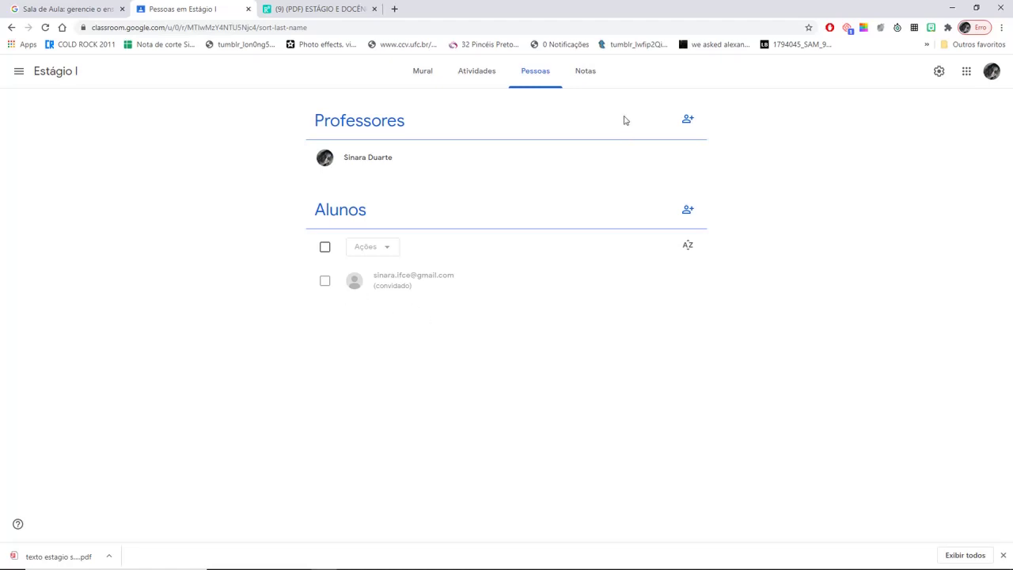
pyautogui.click(594, 79)
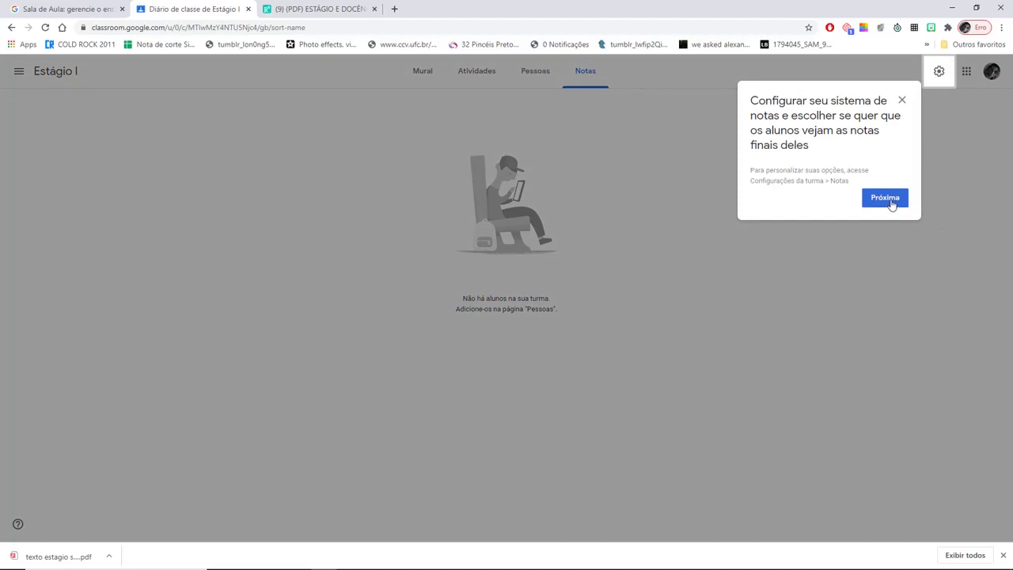
# - Dismiss the grading tip and switch between the Mural stream and Atividades list
pyautogui.click(887, 199)
pyautogui.click(421, 71)
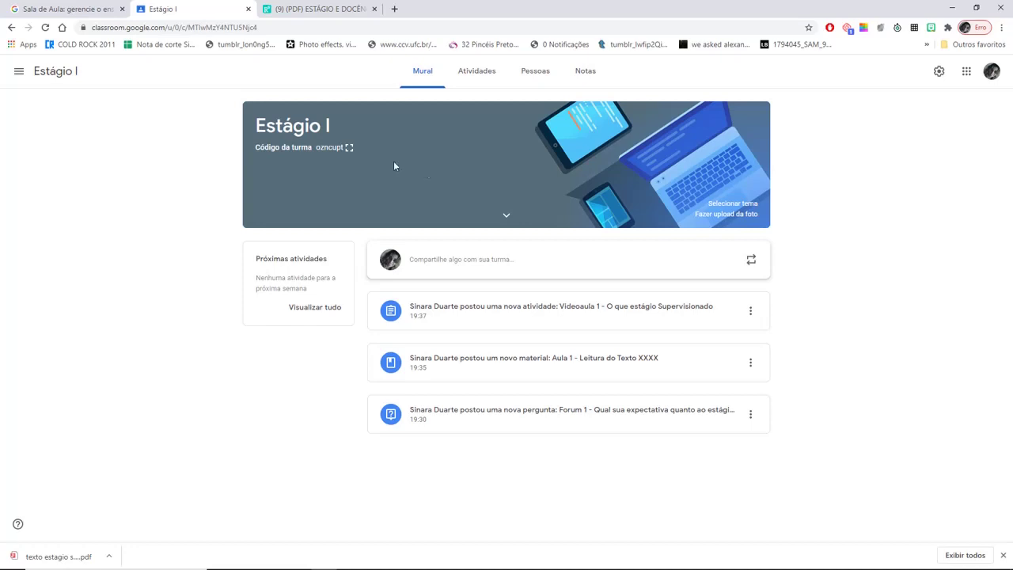
pyautogui.click(475, 79)
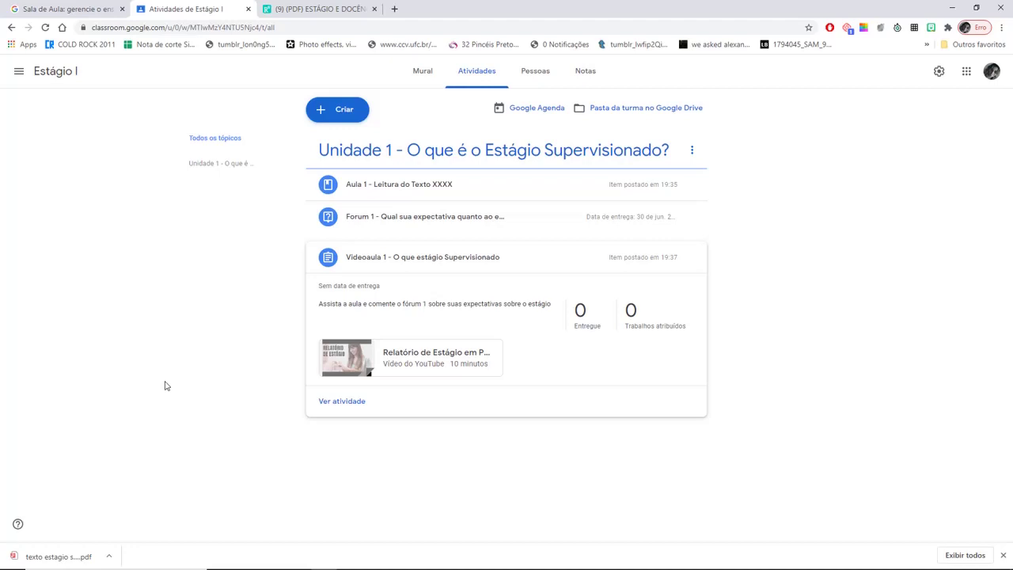
pyautogui.click(426, 73)
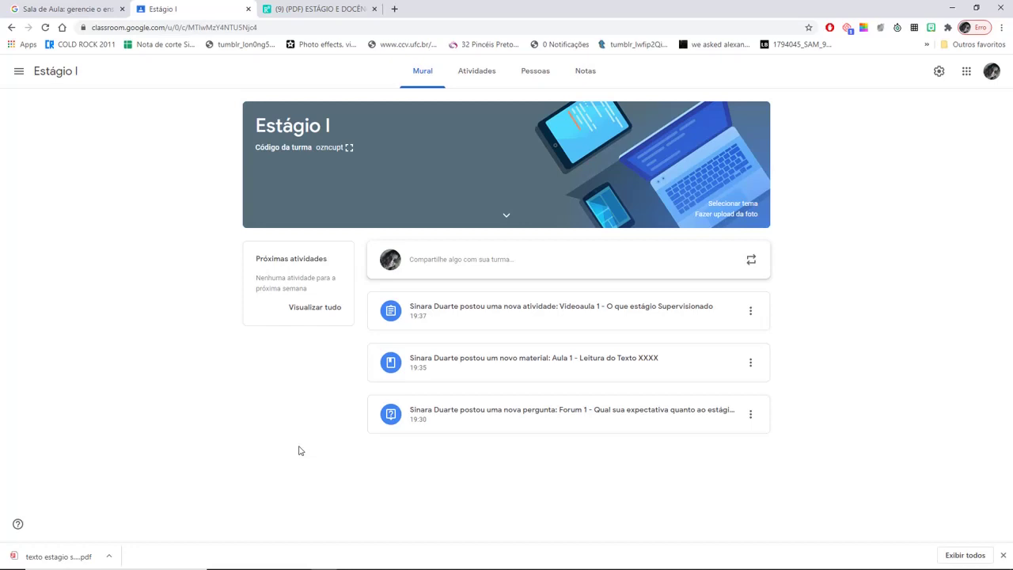
pyautogui.click(479, 76)
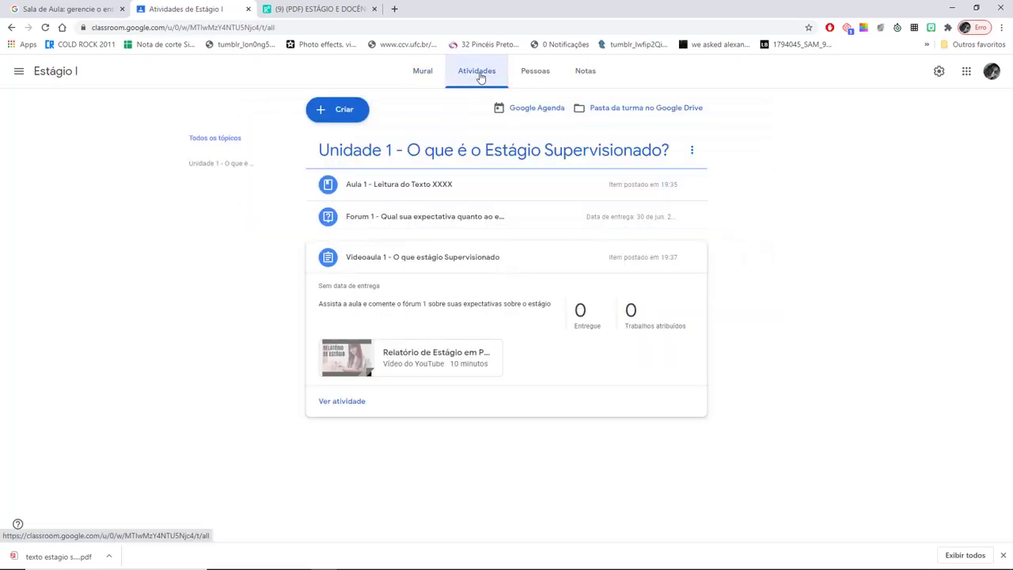
# - Create the topic 'Unidade 2 - Direitos do estágiario' and drag it below Unidade 1
pyautogui.click(340, 110)
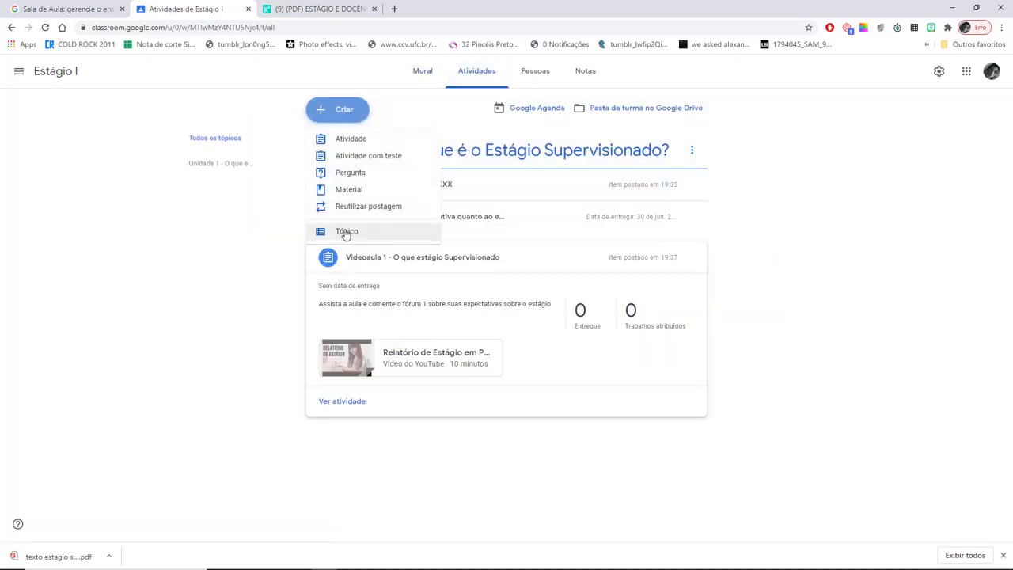
pyautogui.click(346, 232)
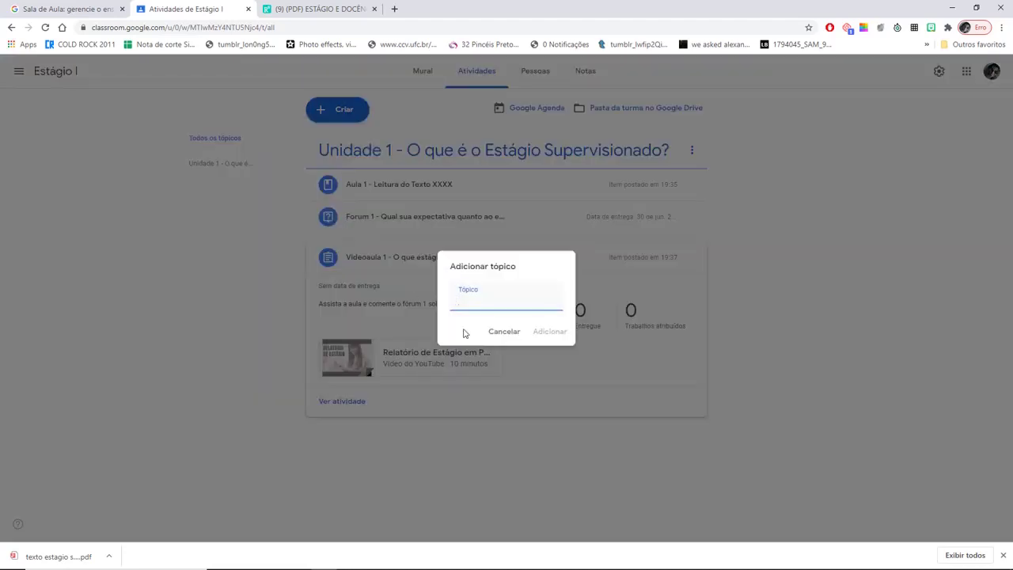
pyautogui.write('Unid')
pyautogui.write('o estágiario')
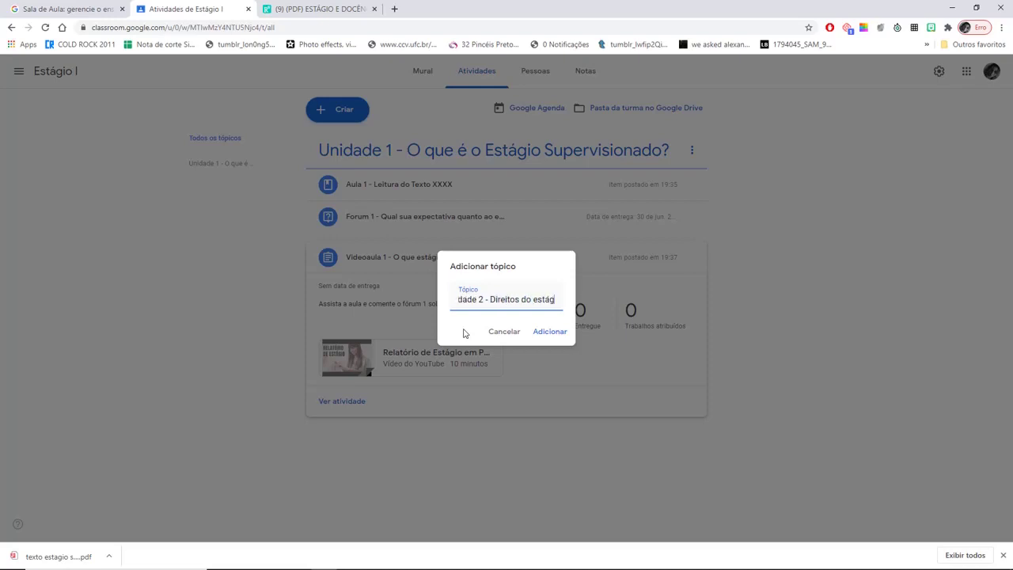
pyautogui.click(554, 333)
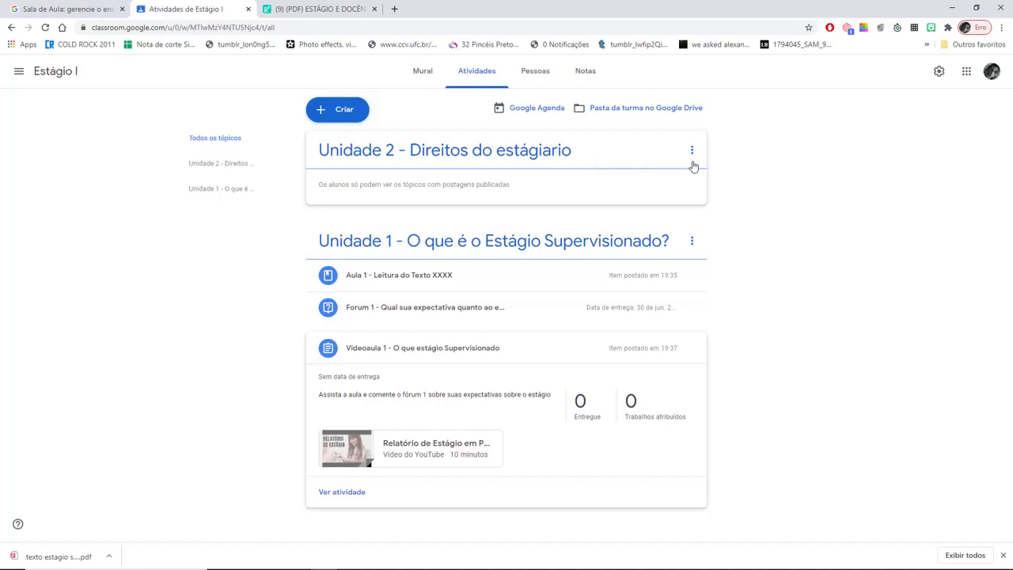
pyautogui.moveTo(362, 154); pyautogui.dragTo(376, 424)
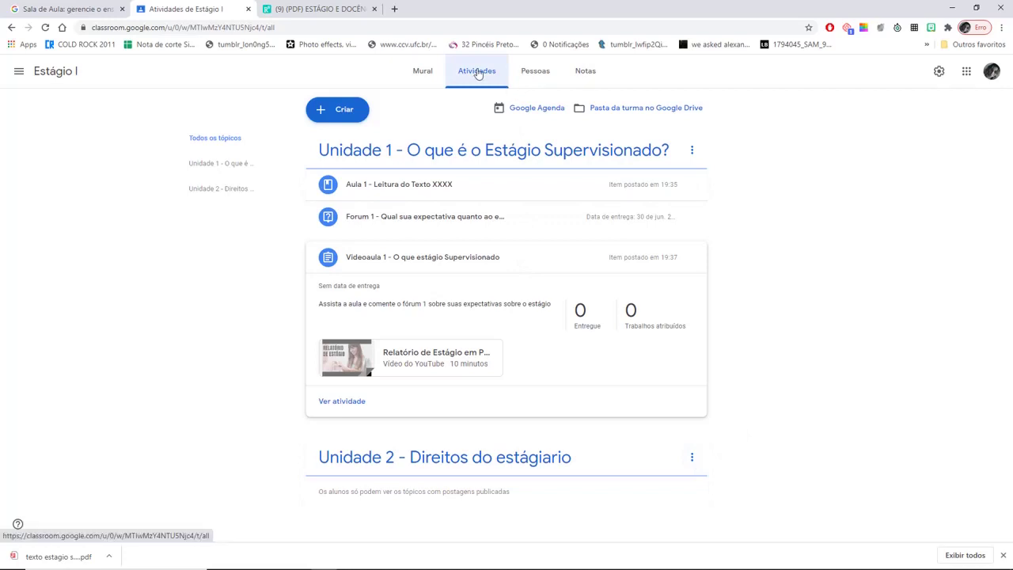
# - Create a quiz assignment with a Blank Quiz, titling it 'Quantas horas são dedicadas ao estágios nas licencia'
pyautogui.click(345, 112)
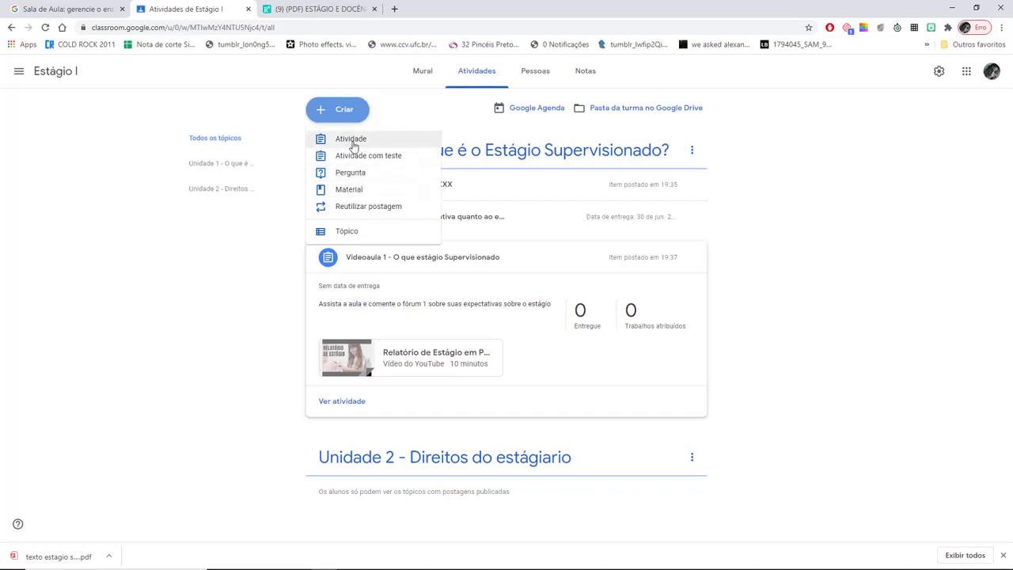
pyautogui.click(369, 158)
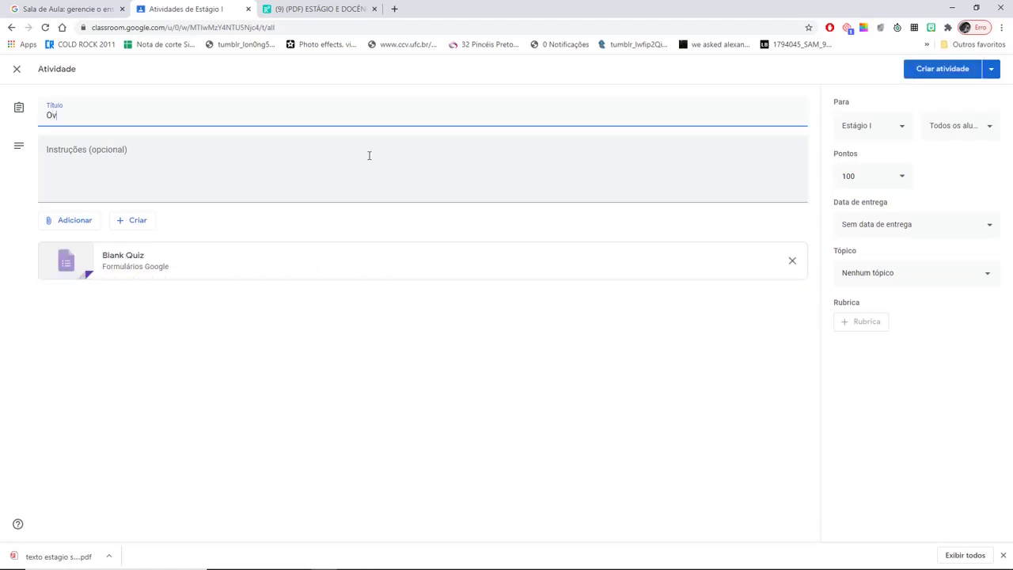
pyautogui.write('Quantas horas s')
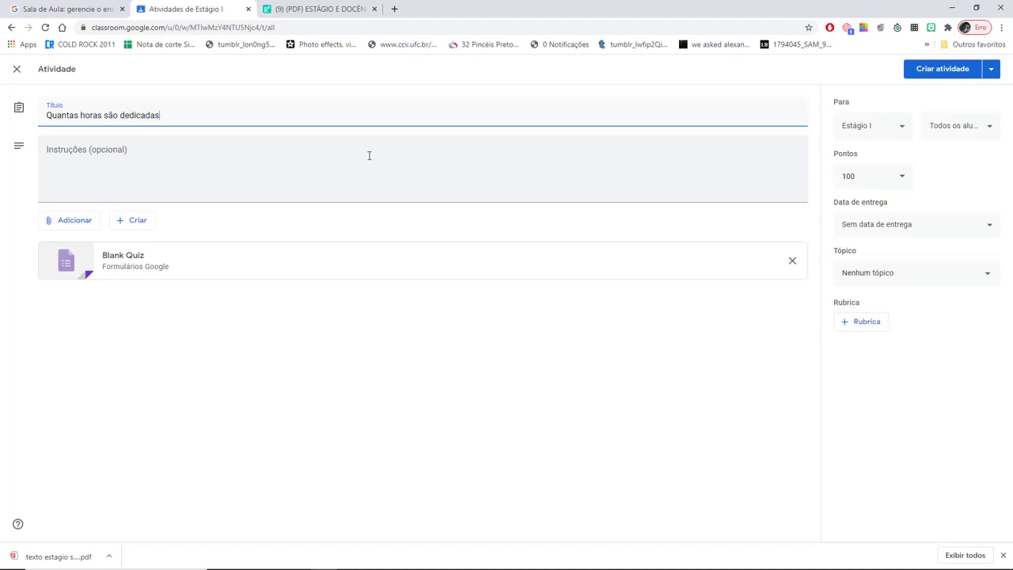
pyautogui.write('ão dedicadas ao estágios nas licenciaturas')
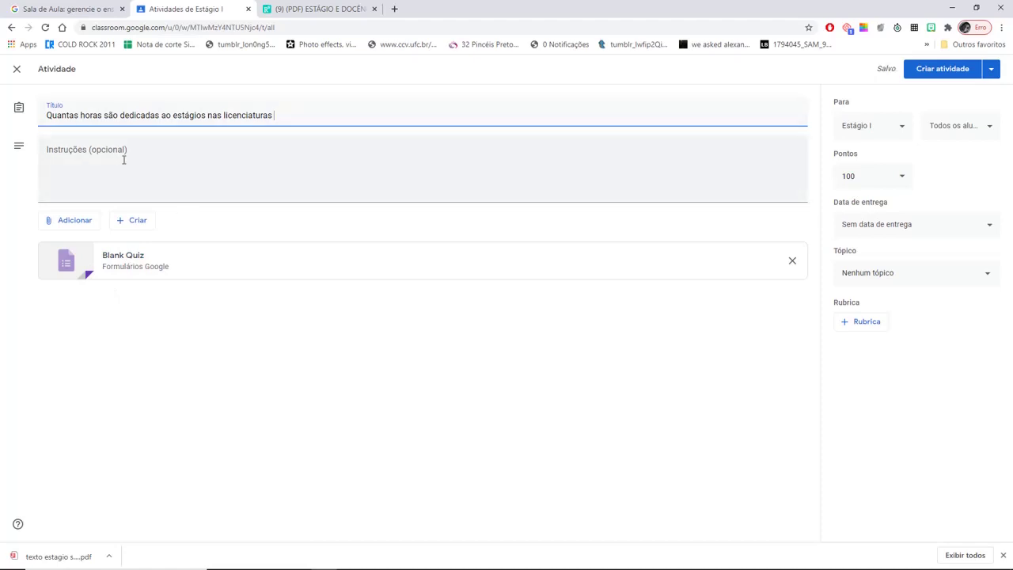
# - Open the attached Blank Quiz form, dismiss the tour, and retitle it 'Estágio'
pyautogui.click(138, 260)
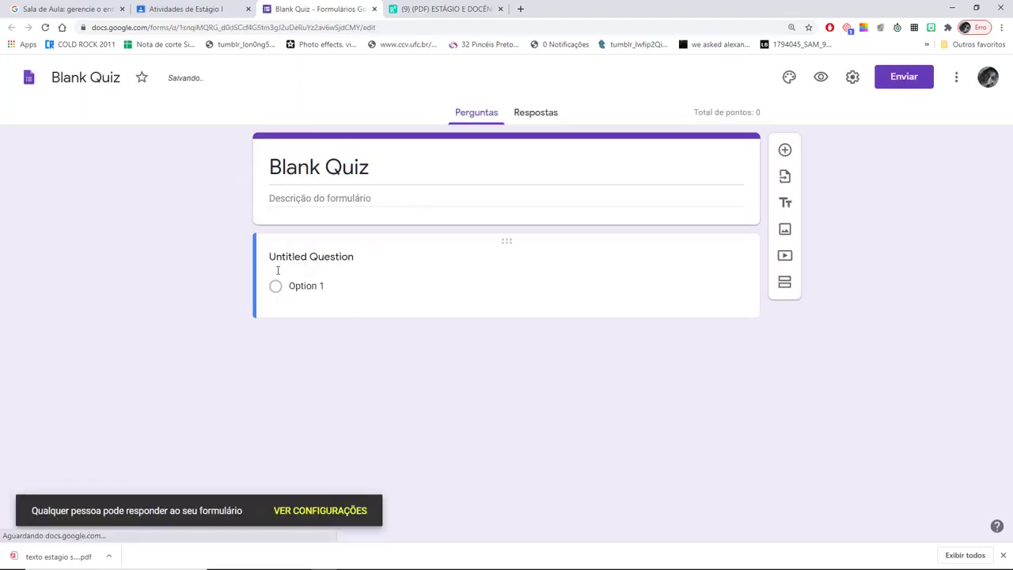
pyautogui.click(305, 174)
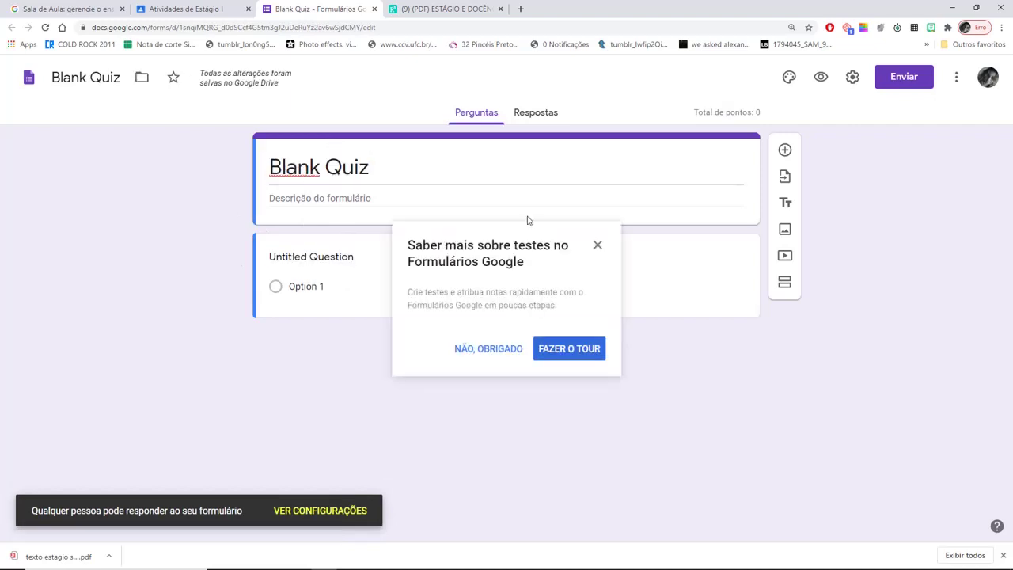
pyautogui.click(598, 246)
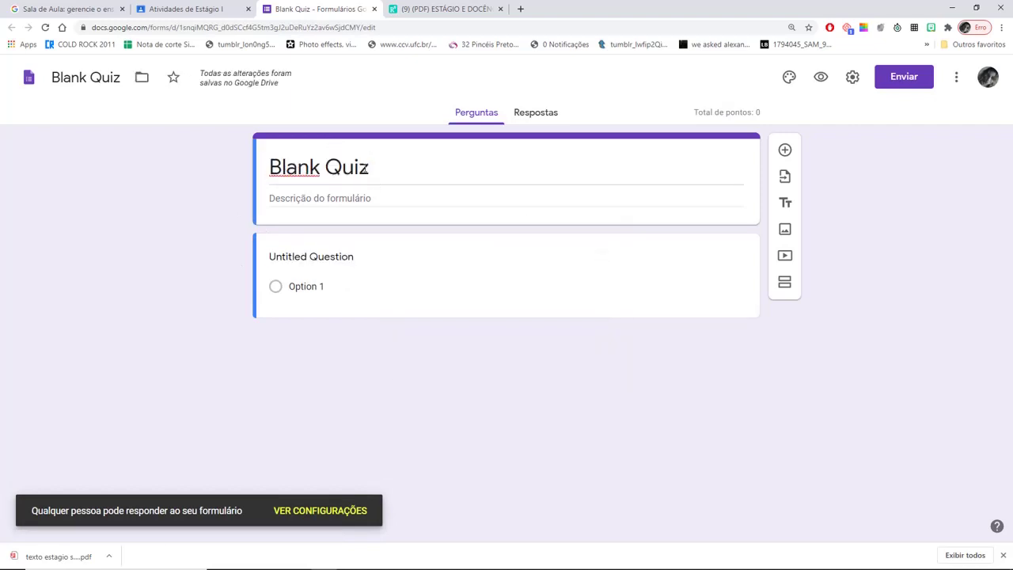
pyautogui.click(366, 168)
pyautogui.write('Estágio')
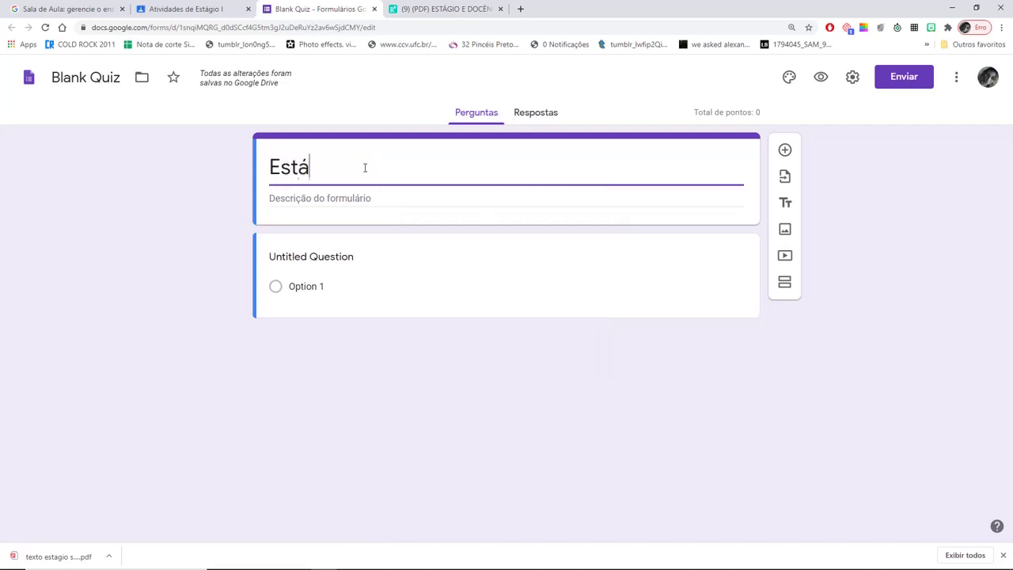
# - Enter the first question text 'Quantas horas são dedicadas ao estágio nas licenciaturas'
pyautogui.click(293, 281)
pyautogui.click(295, 274)
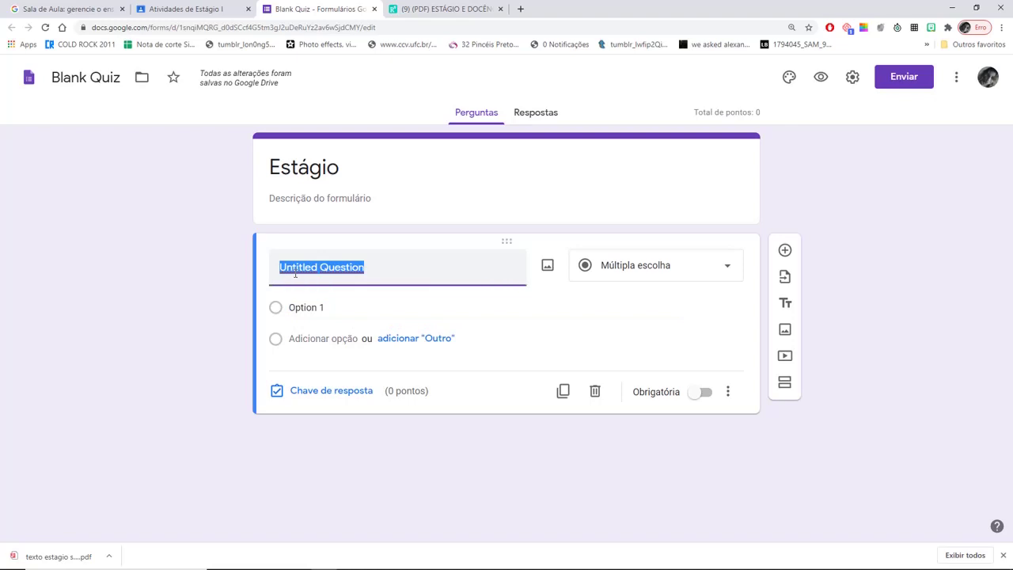
pyautogui.write('Quantas horas')
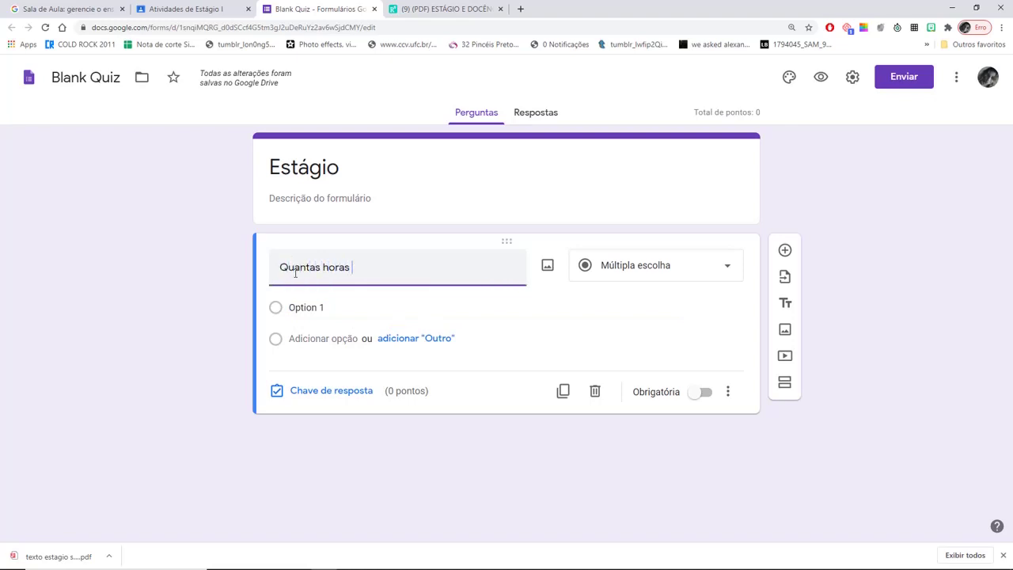
pyautogui.write(' são ded')
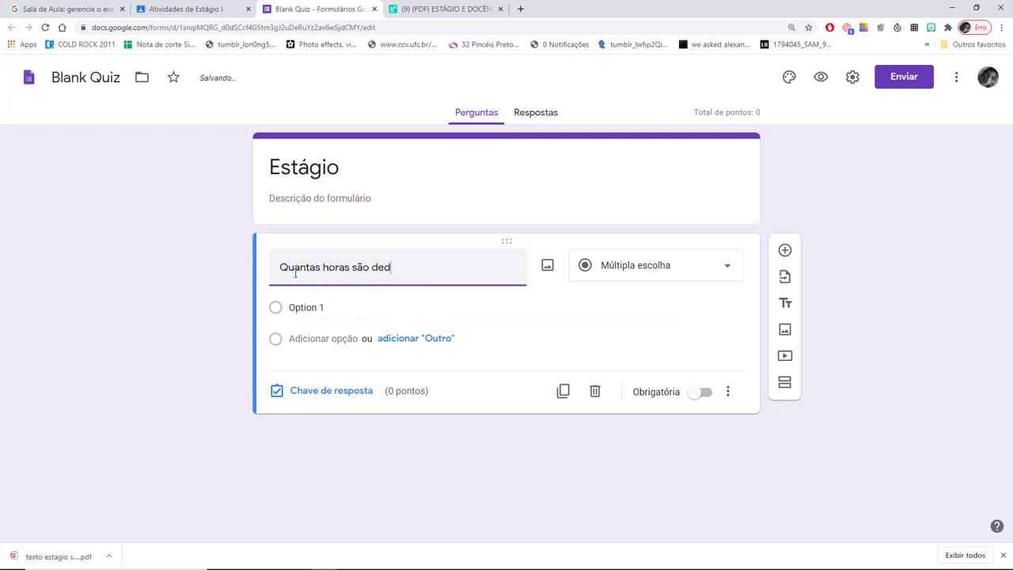
pyautogui.write('icas a')
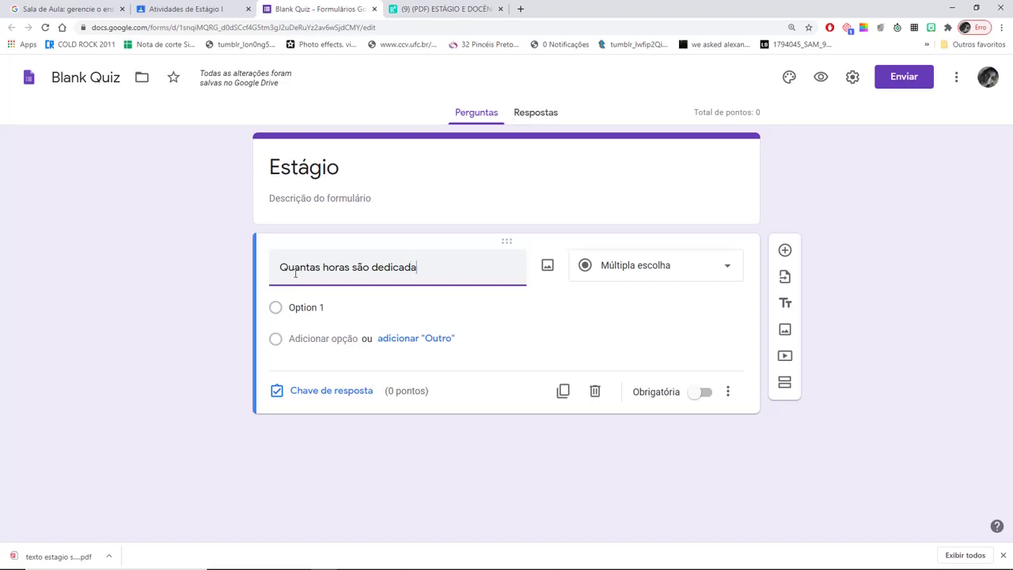
pyautogui.write('s ao estágio nas licenciaturas')
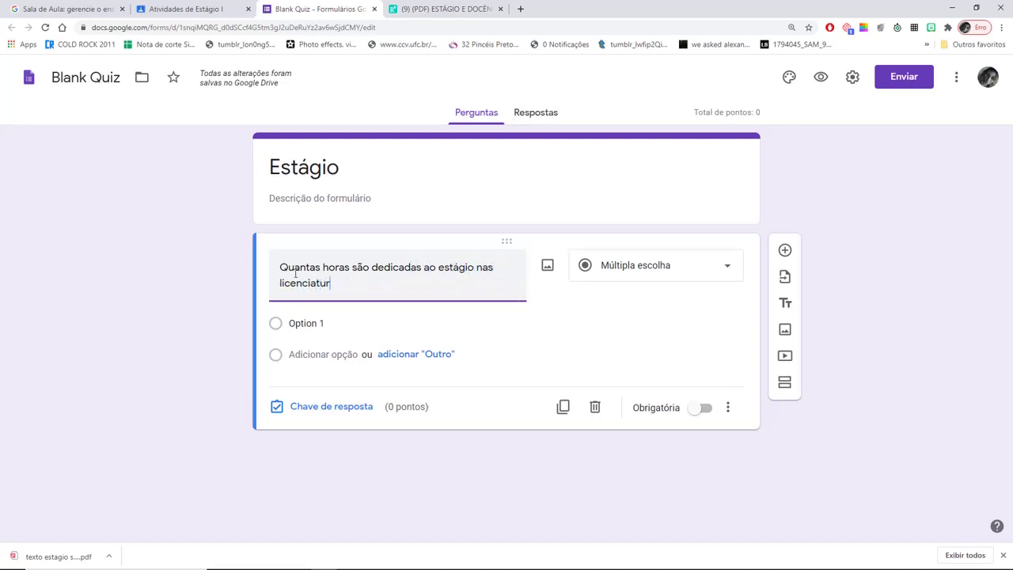
# - Make the first question a required short-answer question
pyautogui.click(727, 270)
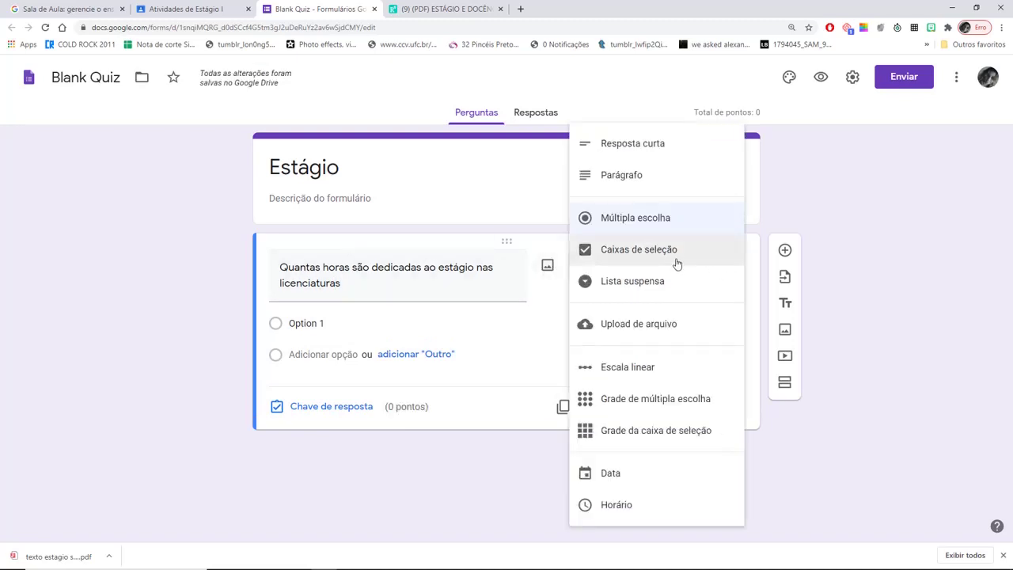
pyautogui.click(656, 144)
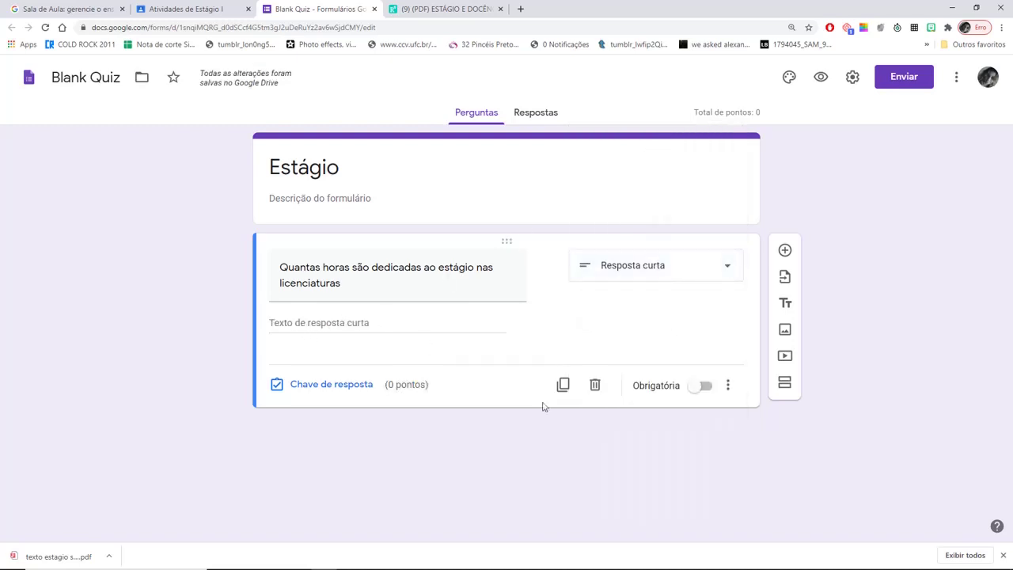
pyautogui.click(708, 387)
pyautogui.tripleClick(359, 286)
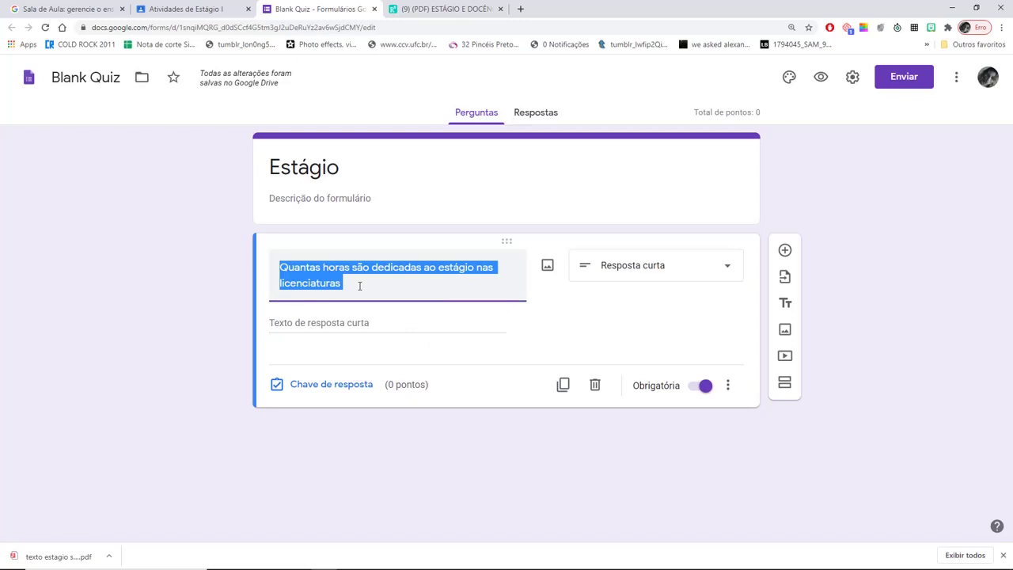
pyautogui.click(359, 286)
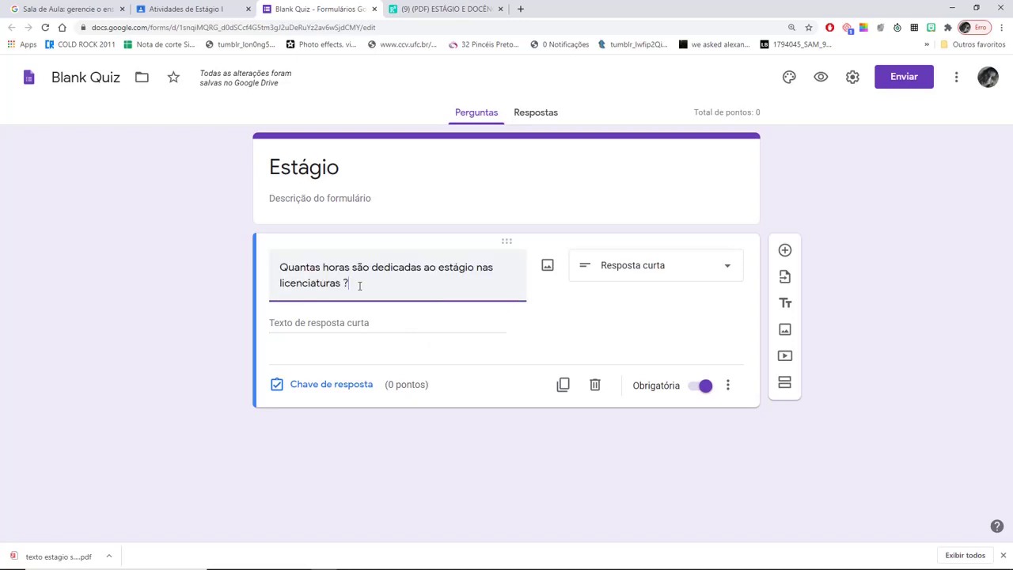
pyautogui.click(524, 470)
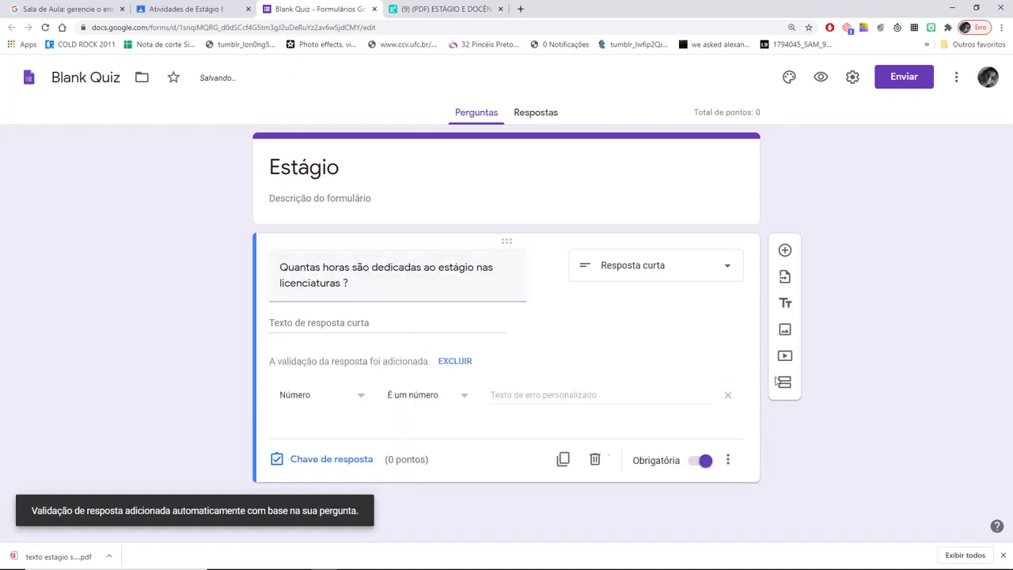
# - Add a multiple-choice question 'Quantas horas são dedicadas ao estágio nas licenciaturas?'
pyautogui.click(784, 251)
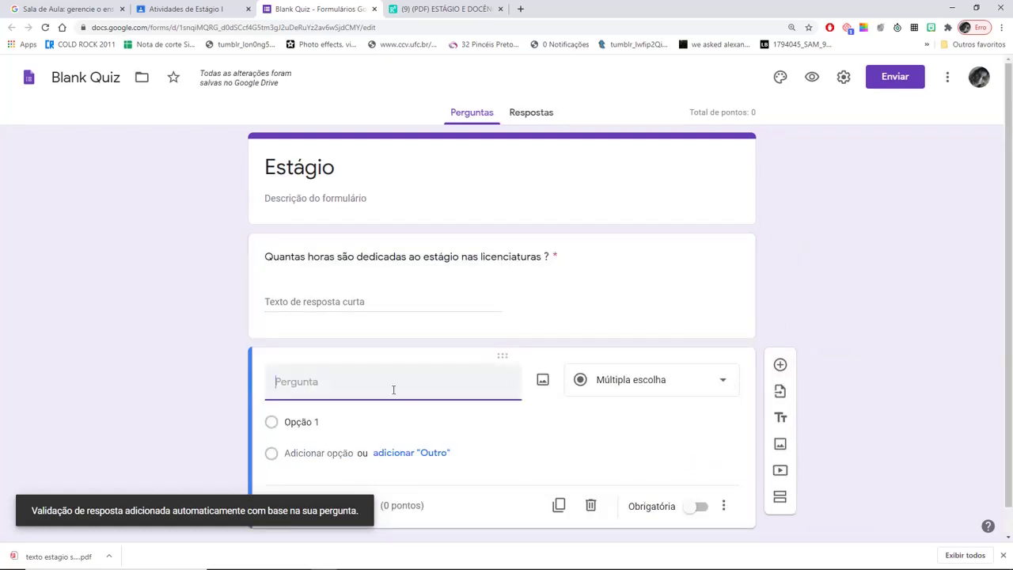
pyautogui.write('Quantas hora')
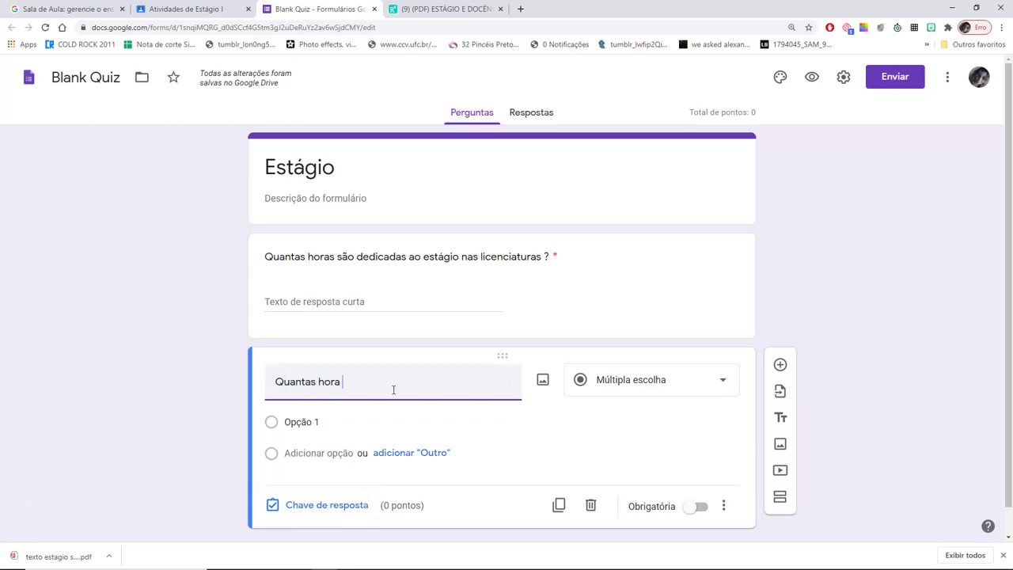
pyautogui.write('s são dedic')
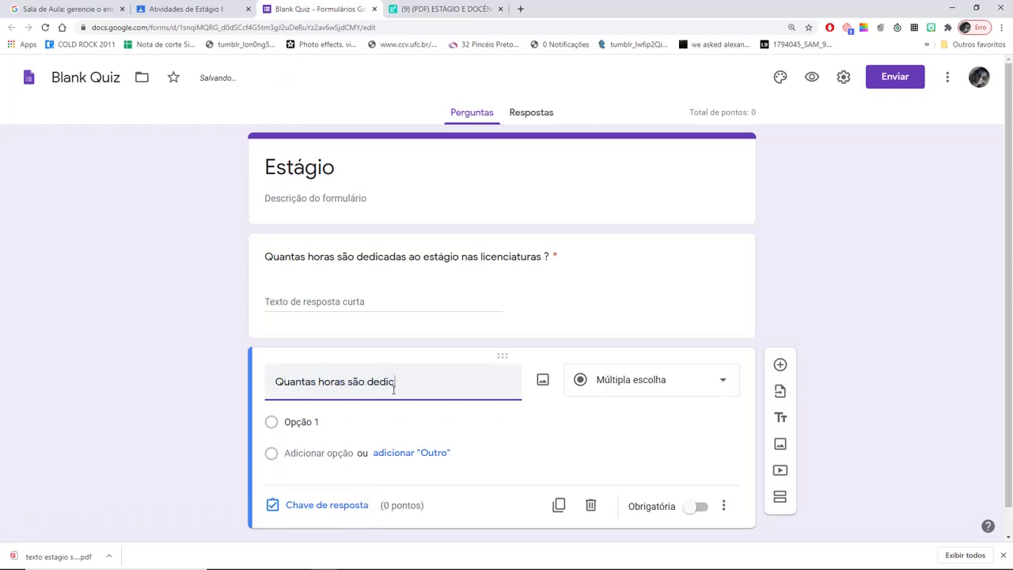
pyautogui.write('adas ao estági')
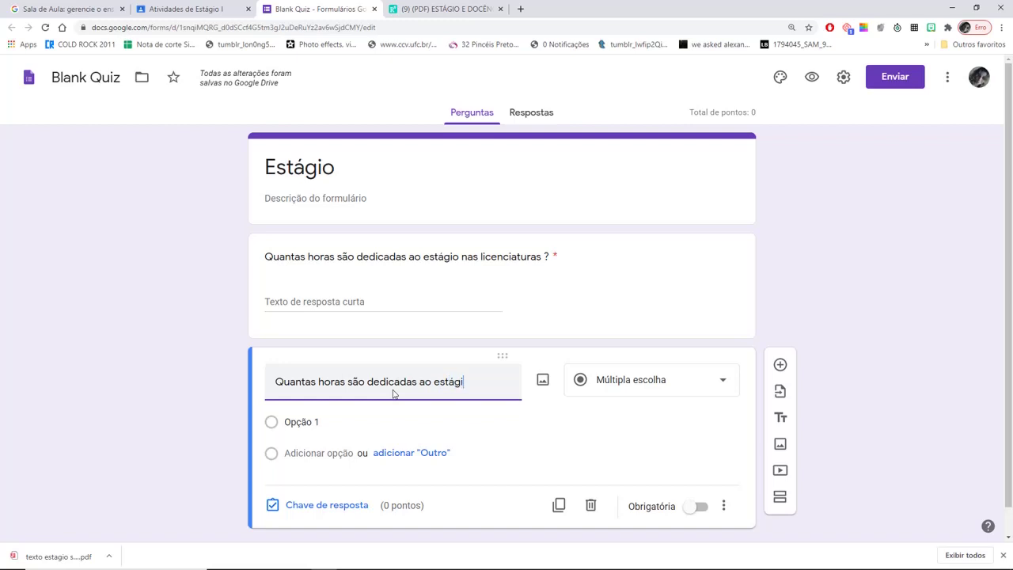
pyautogui.write('o nas licenciat')
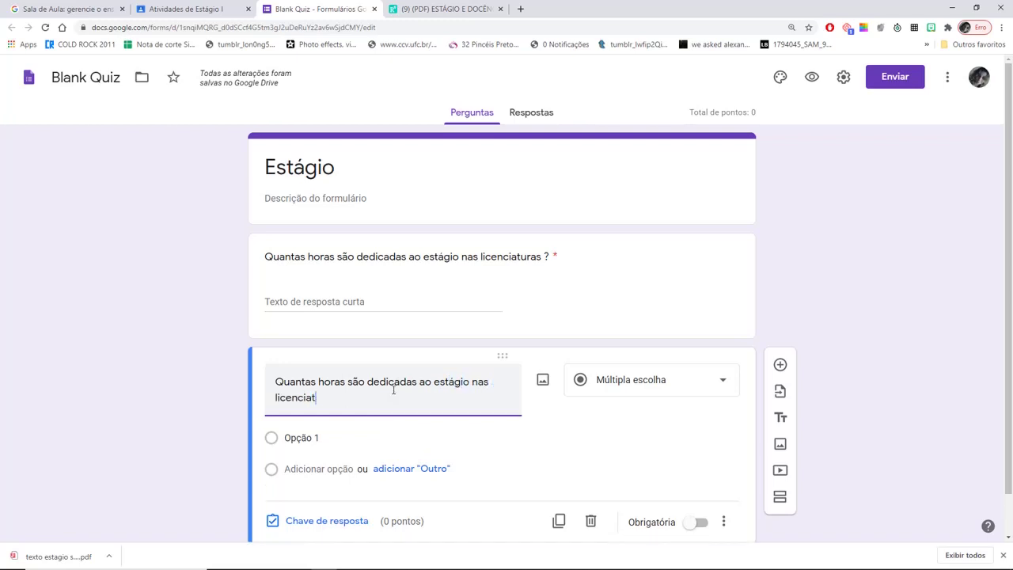
pyautogui.write('uras?')
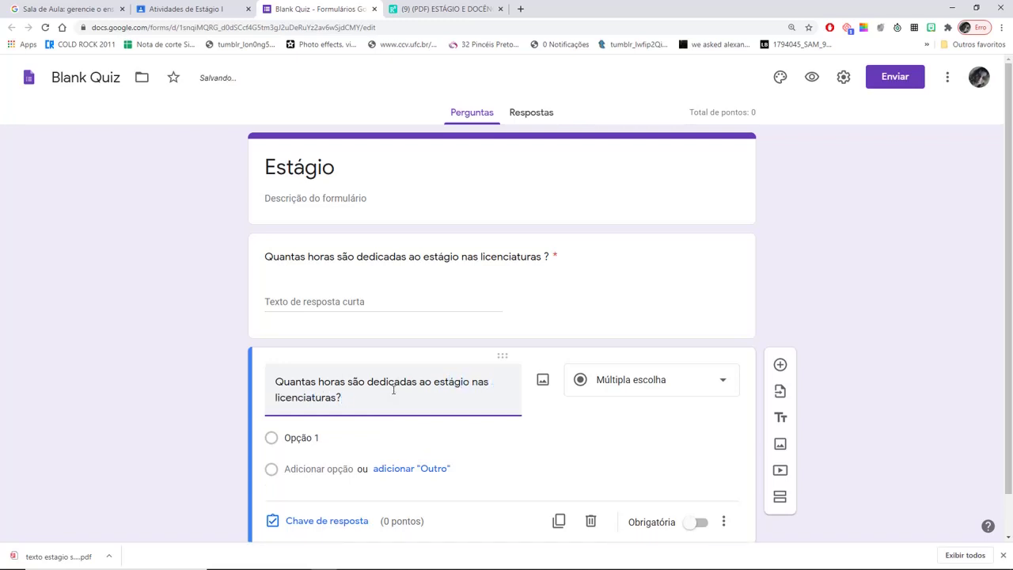
pyautogui.click(723, 382)
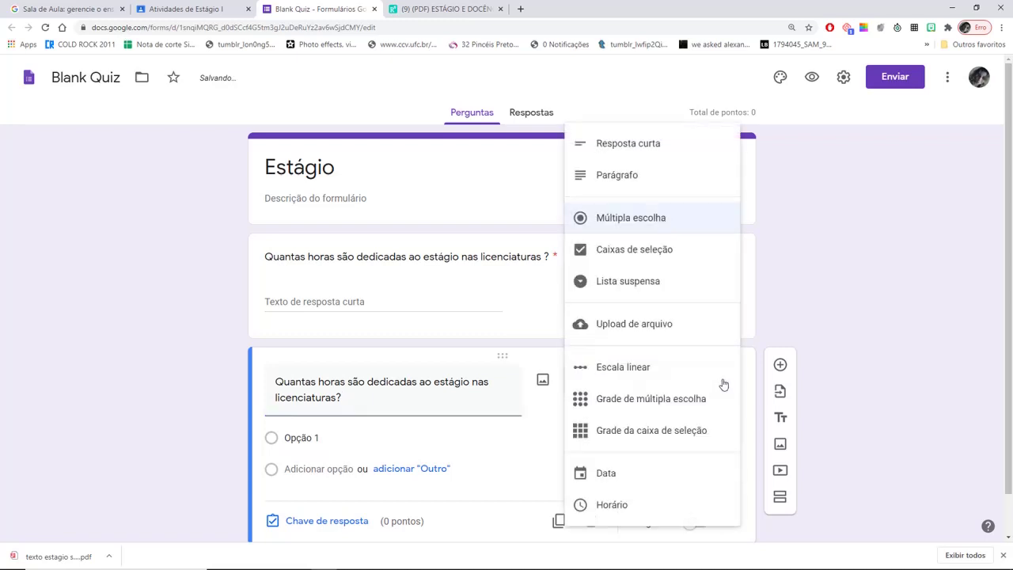
pyautogui.click(644, 251)
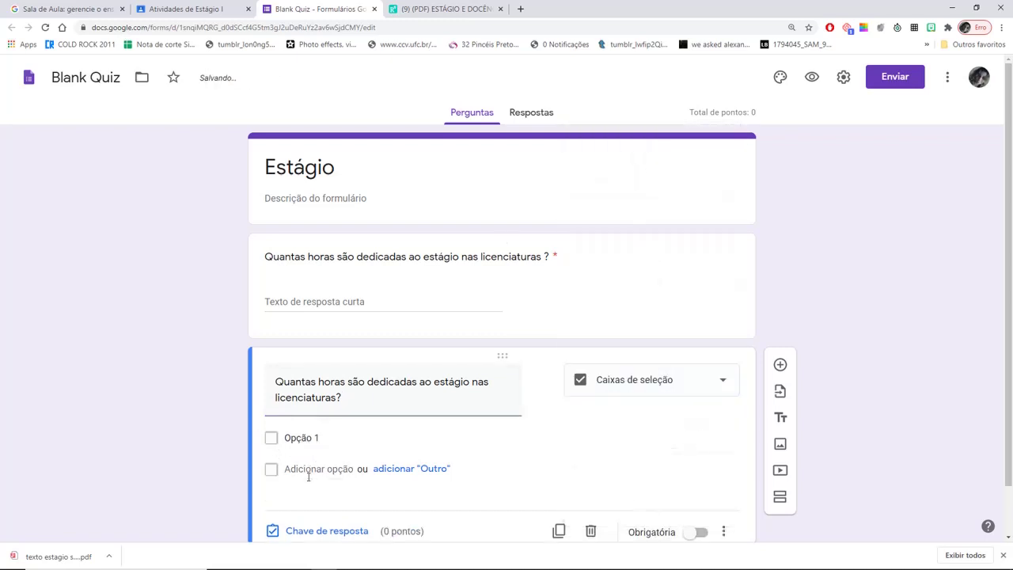
pyautogui.click(669, 392)
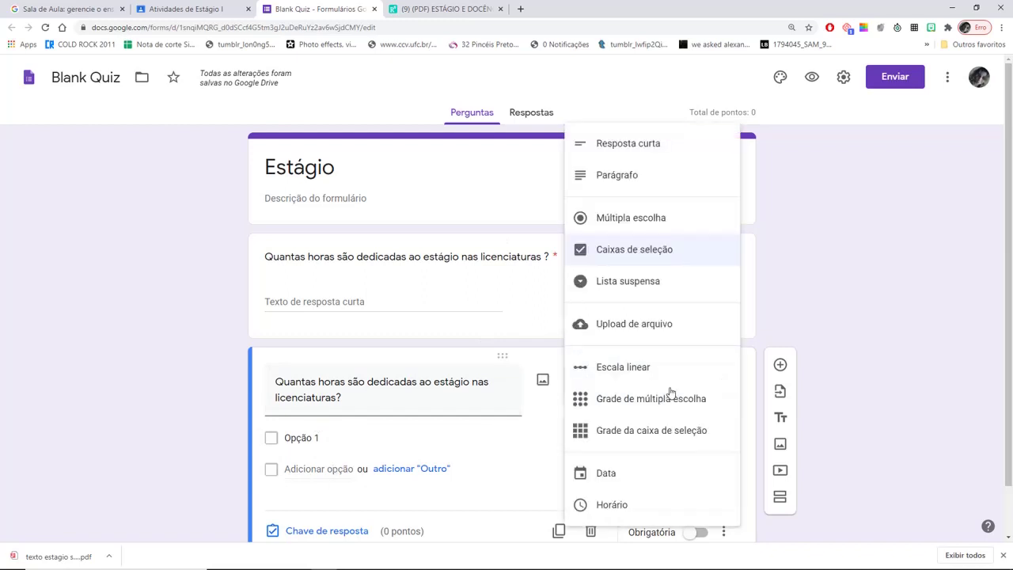
pyautogui.click(633, 218)
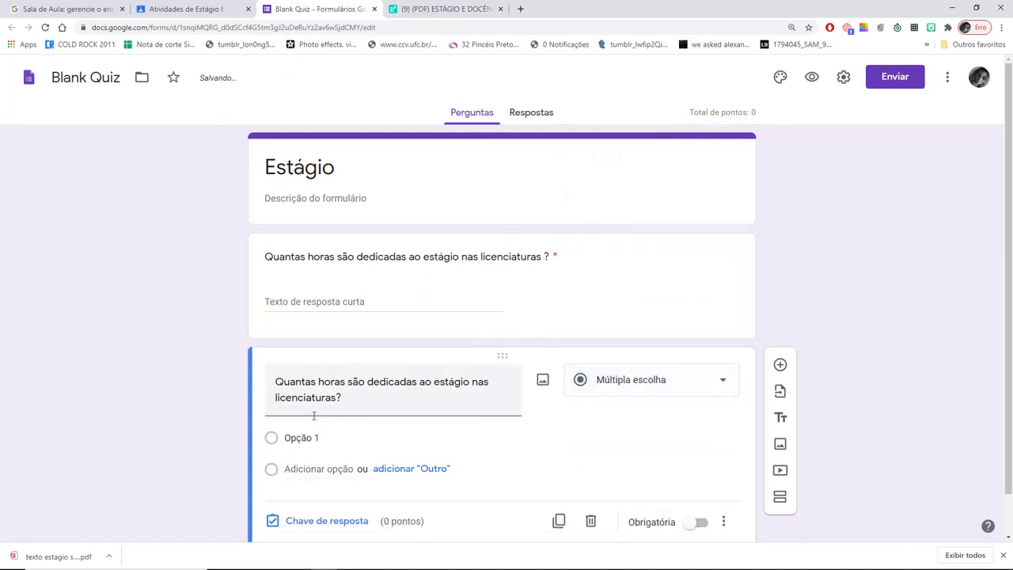
# - Give it options 100 horas, 200 horas, 300 horas and 400 horas, and make it required
pyautogui.click(309, 437)
pyautogui.write('10')
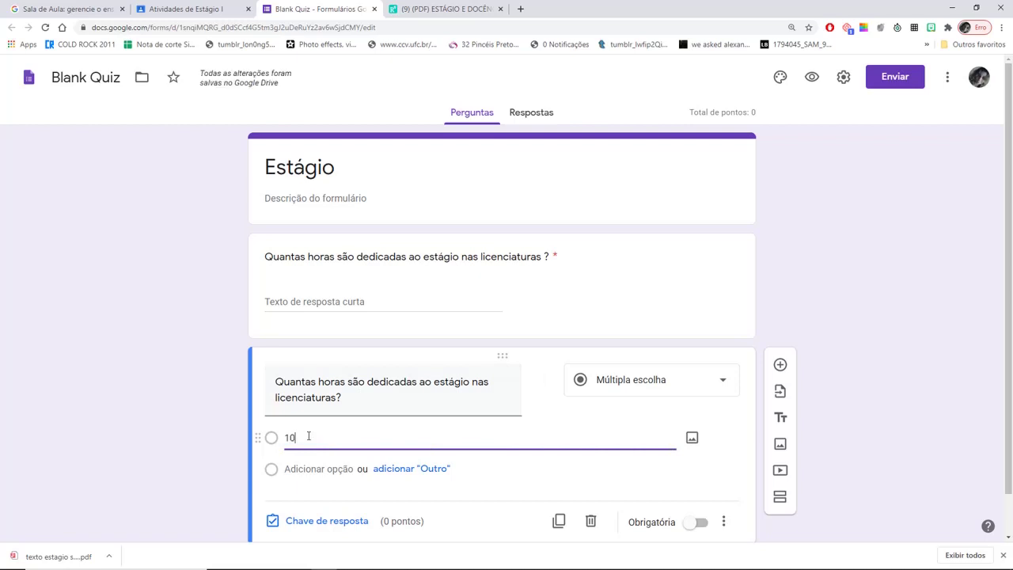
pyautogui.write('0 horas')
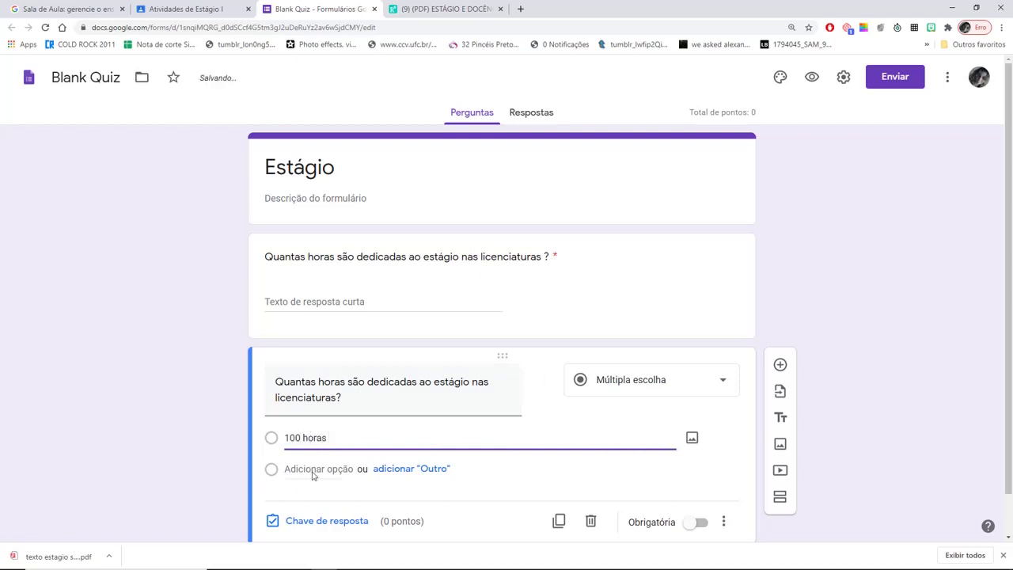
pyautogui.click(314, 472)
pyautogui.write('200 h')
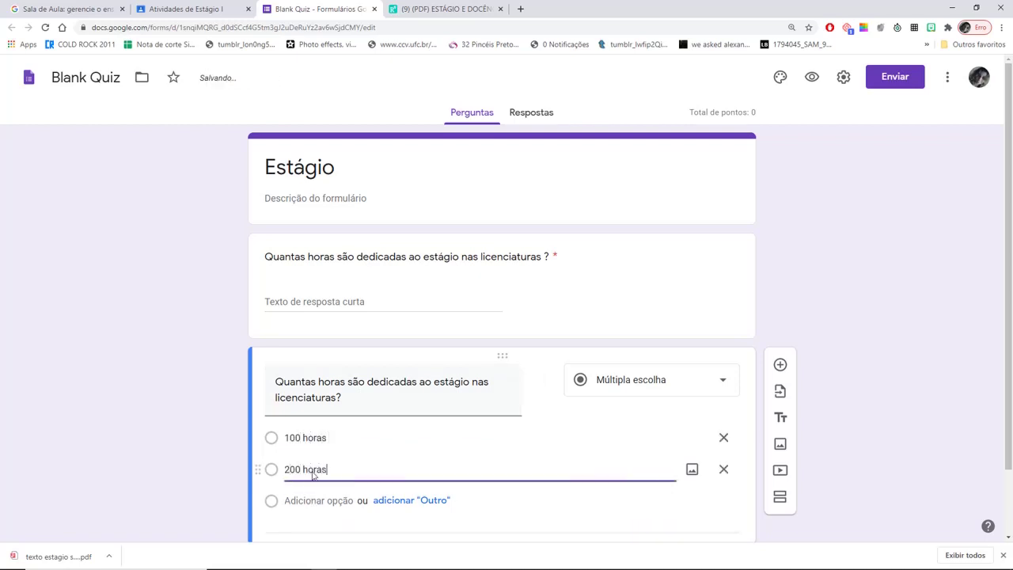
pyautogui.write('oras')
pyautogui.press('Return')
pyautogui.write('30')
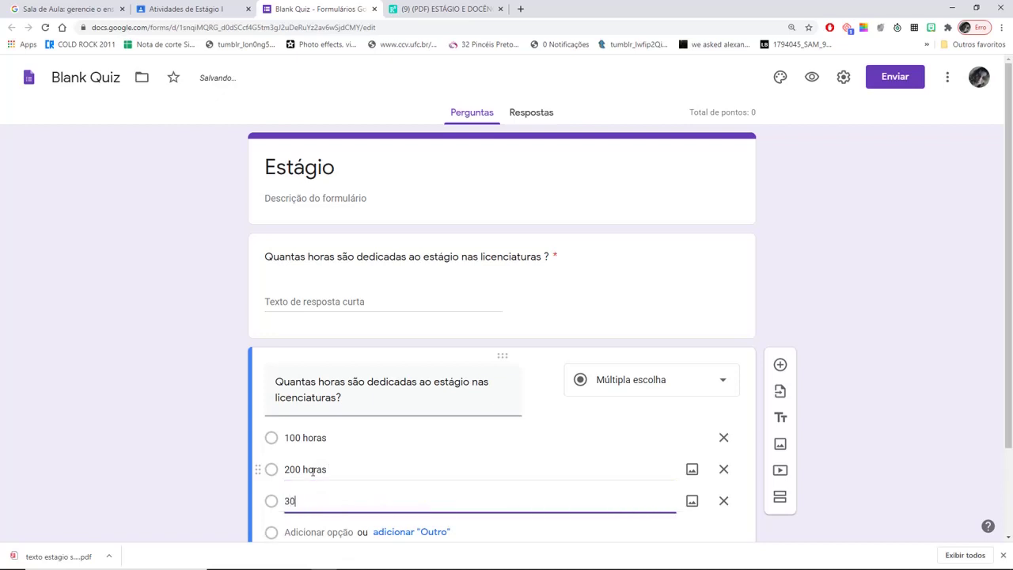
pyautogui.write('0 horas')
pyautogui.press('Return')
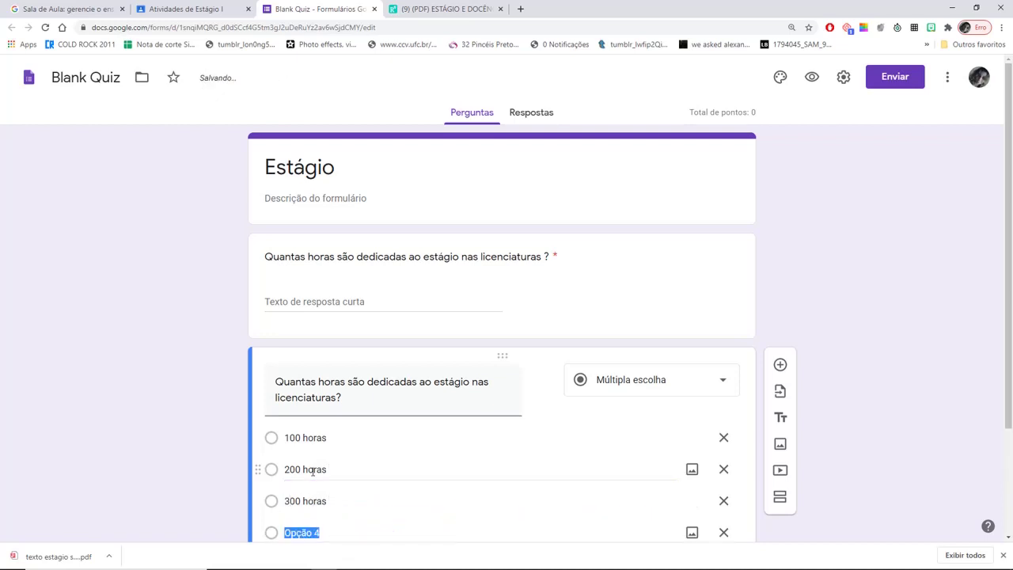
pyautogui.write('400 horas')
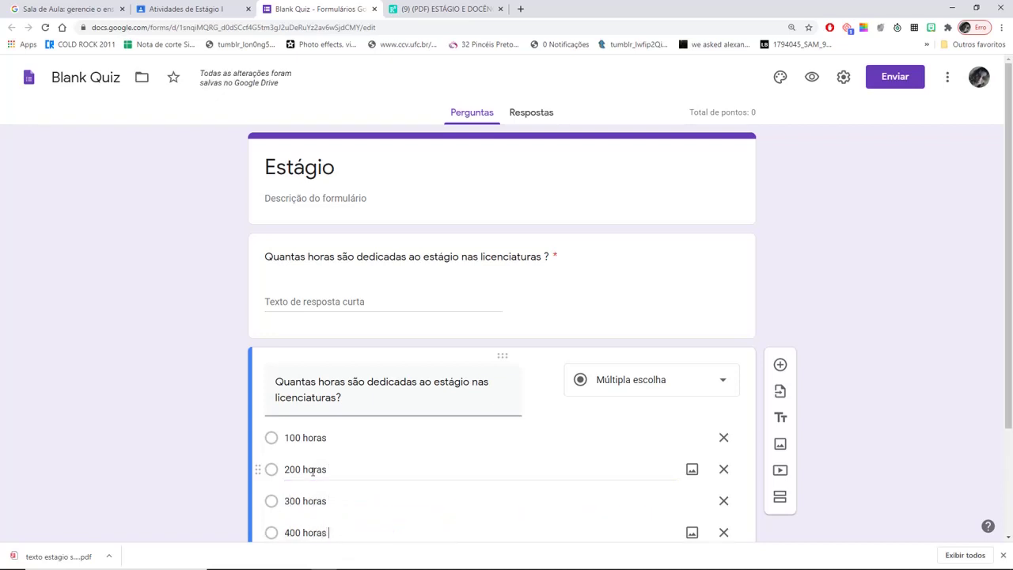
pyautogui.scroll(-2, 1011, 383)
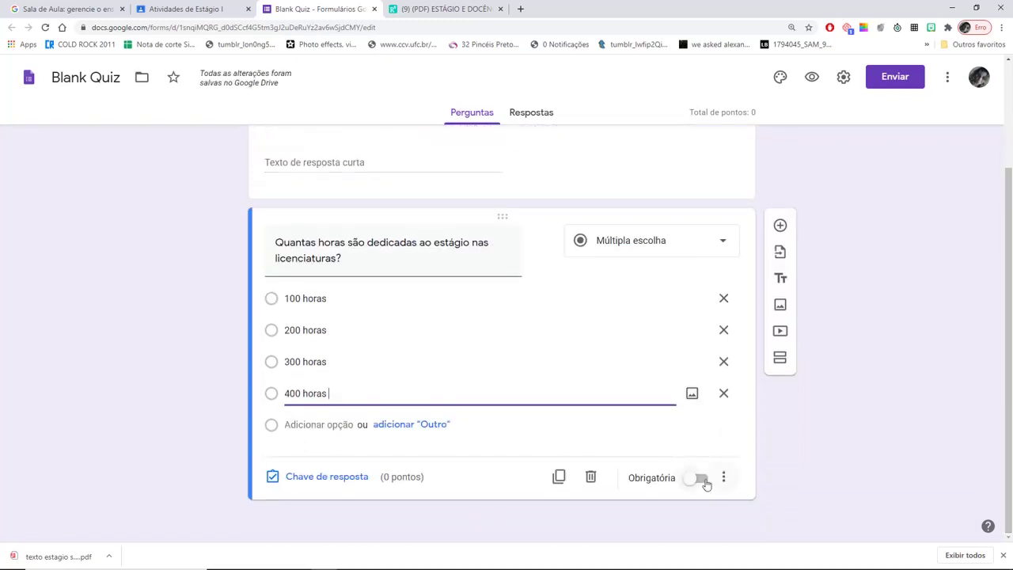
pyautogui.click(705, 481)
# - Set the multiple-choice question's answer key to 5 points
pyautogui.click(320, 478)
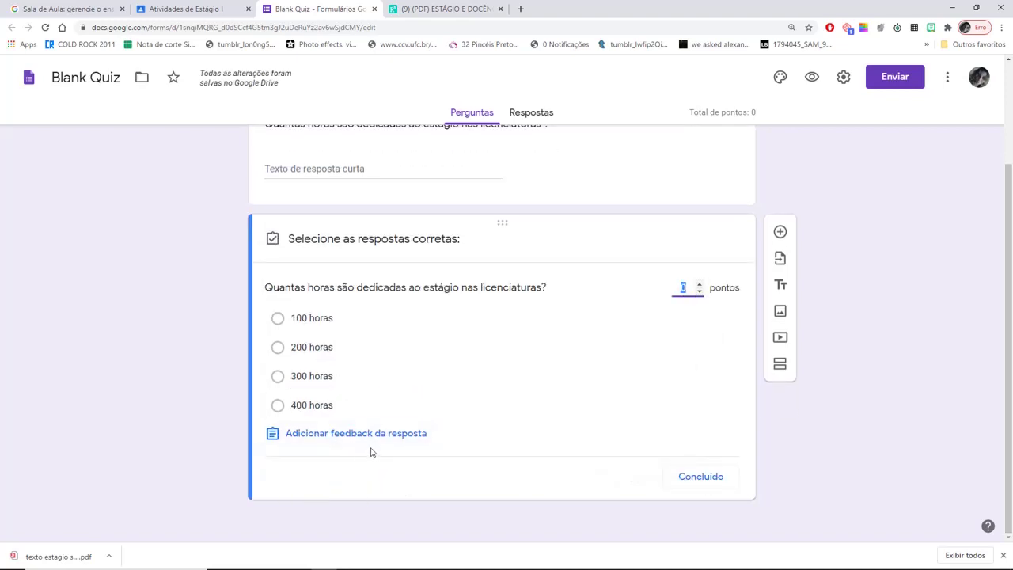
pyautogui.click(698, 284)
pyautogui.click(699, 284)
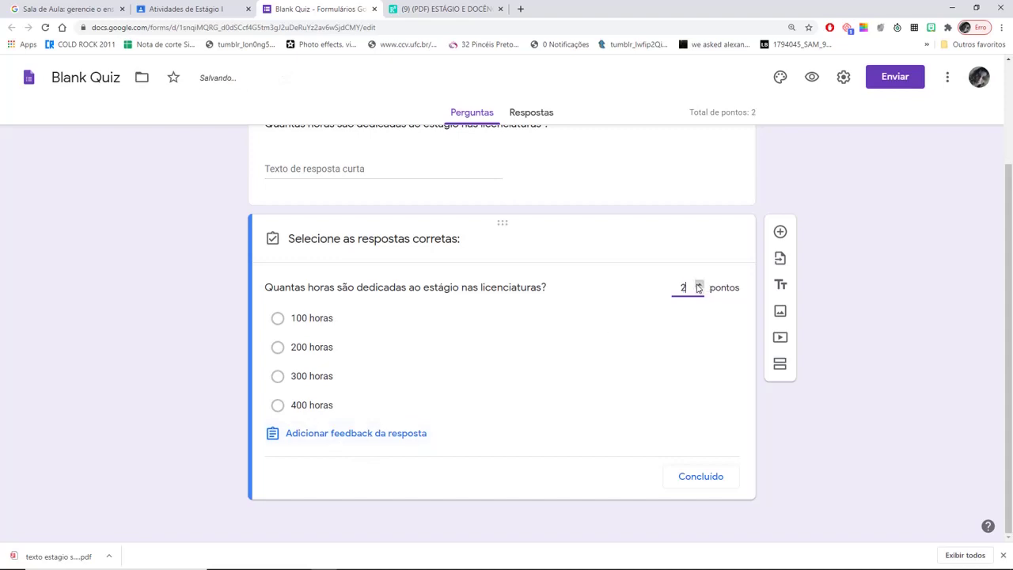
pyautogui.click(699, 284)
pyautogui.click(698, 285)
pyautogui.click(699, 285)
pyautogui.click(703, 478)
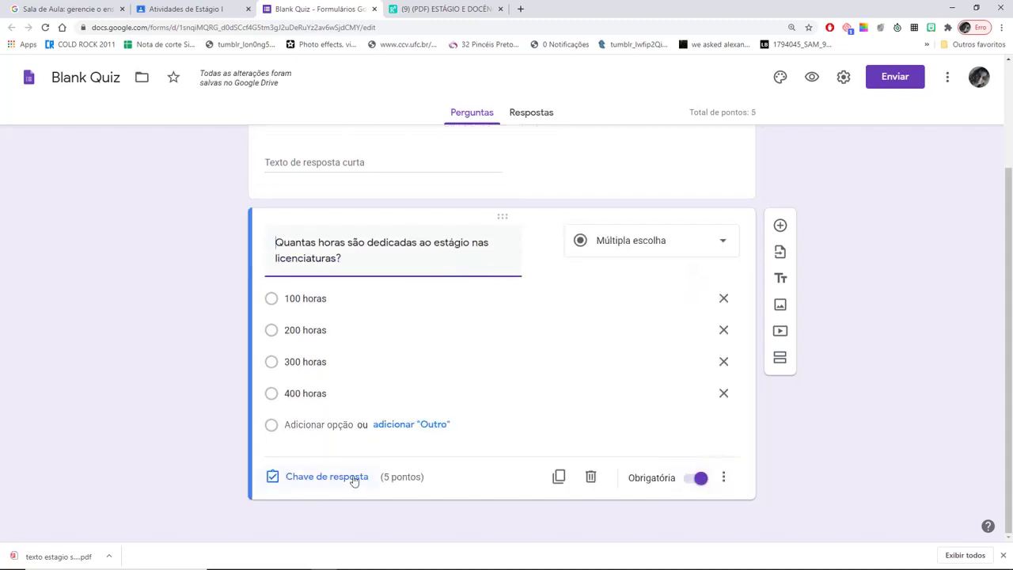
# - Mark 400 horas as the correct answer in the answer key
pyautogui.click(338, 478)
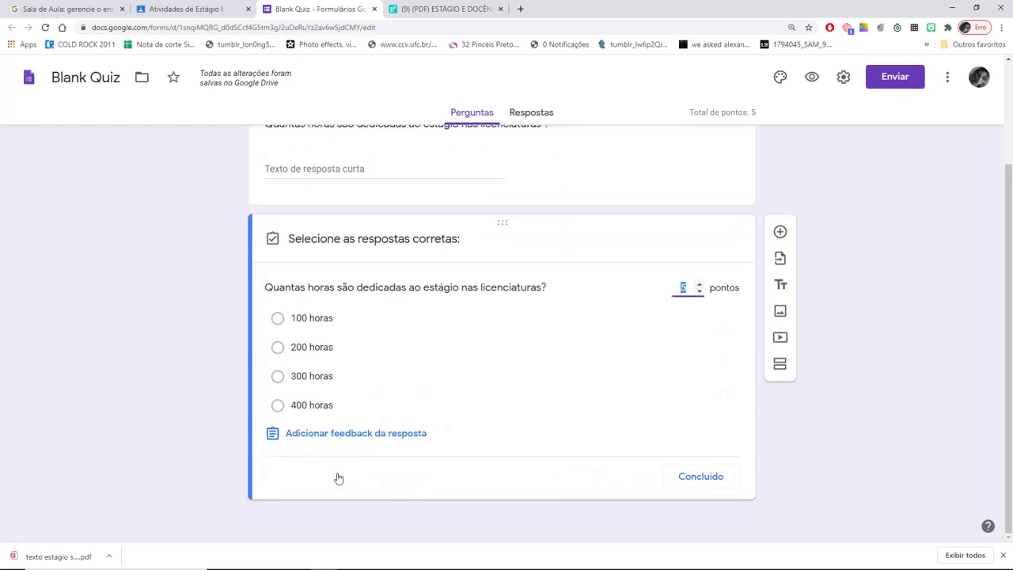
pyautogui.click(277, 405)
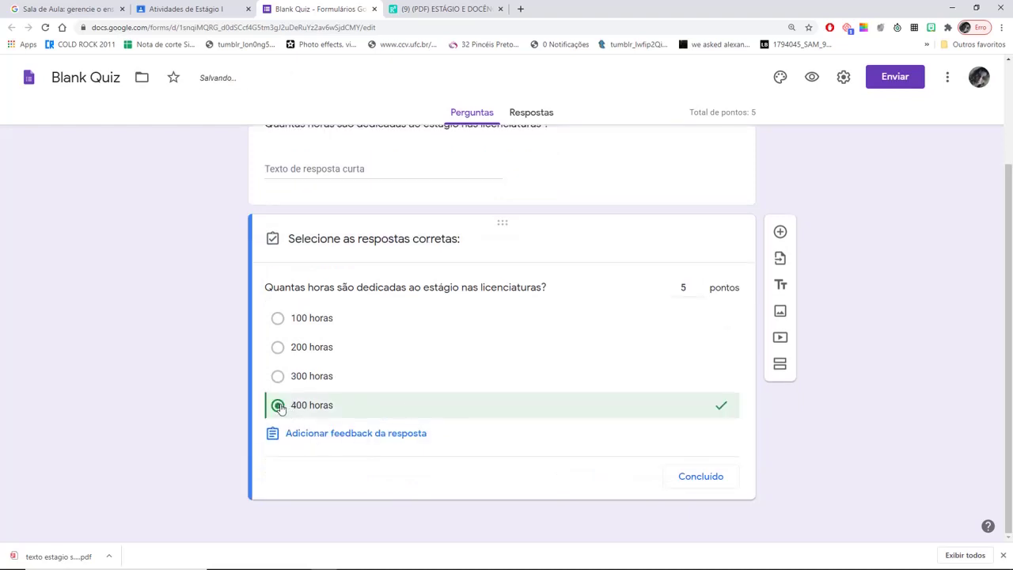
pyautogui.click(701, 478)
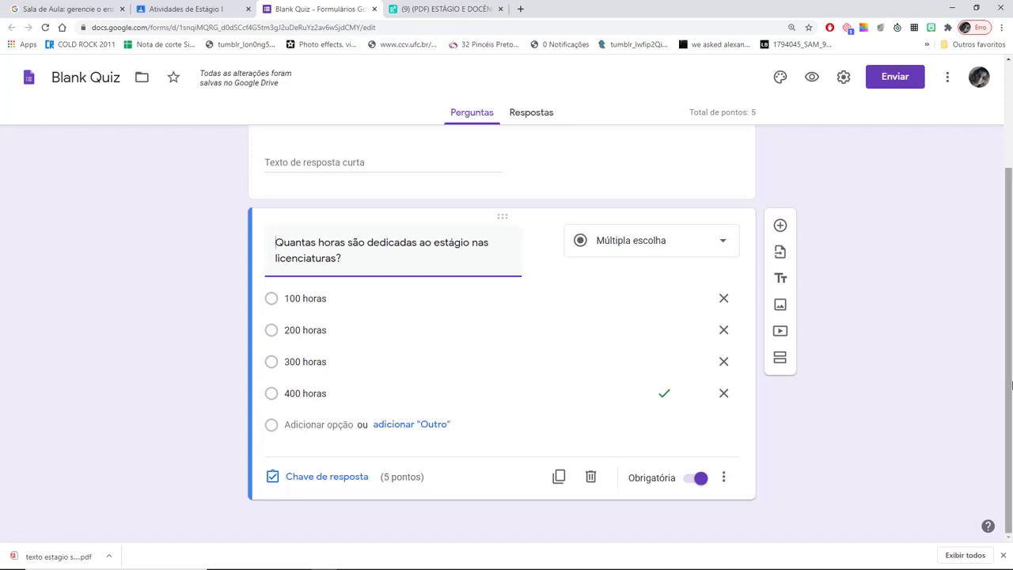
# - Set the short-answer question's answer key to 2 points
pyautogui.moveTo(1006, 376); pyautogui.dragTo(1006, 277)
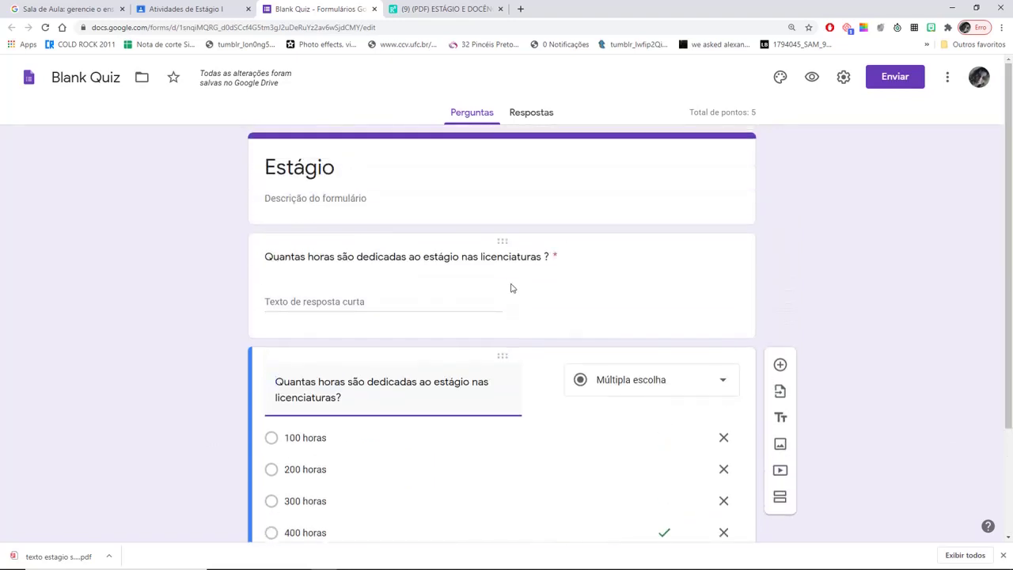
pyautogui.click(503, 261)
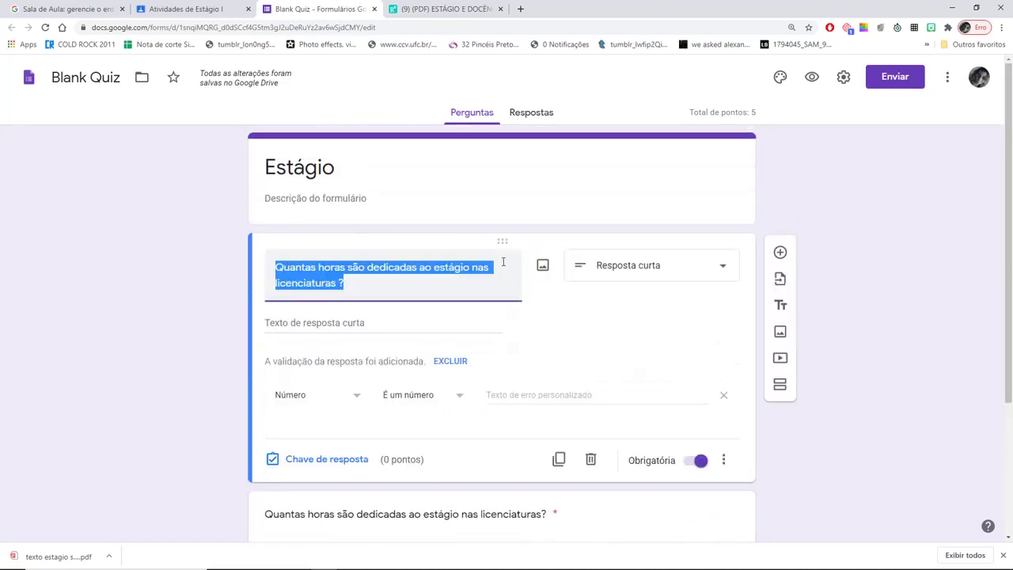
pyautogui.click(327, 460)
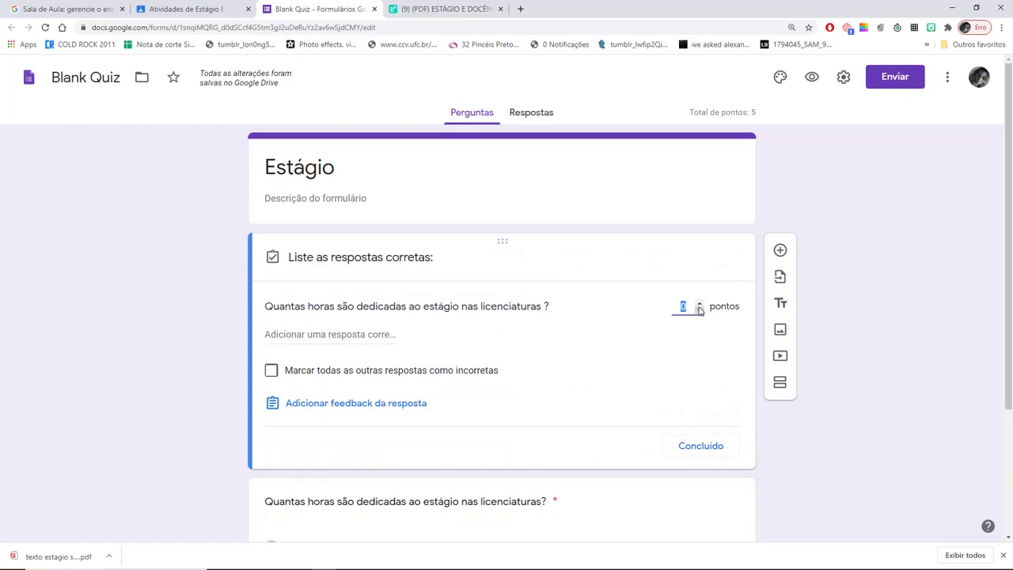
pyautogui.click(700, 303)
pyautogui.click(699, 305)
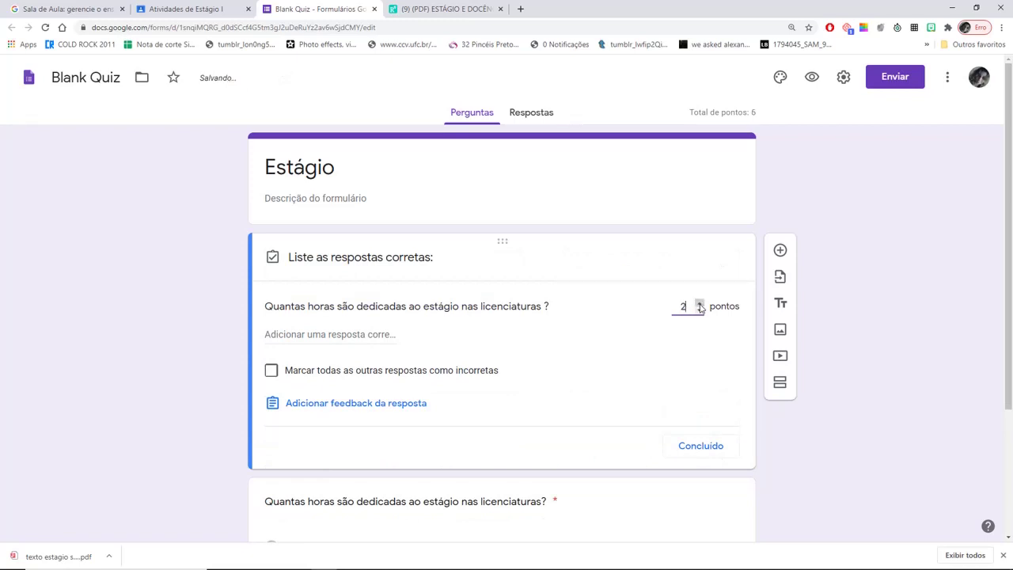
# - Add '100 horas' as the feedback for all answers and save it
pyautogui.click(369, 409)
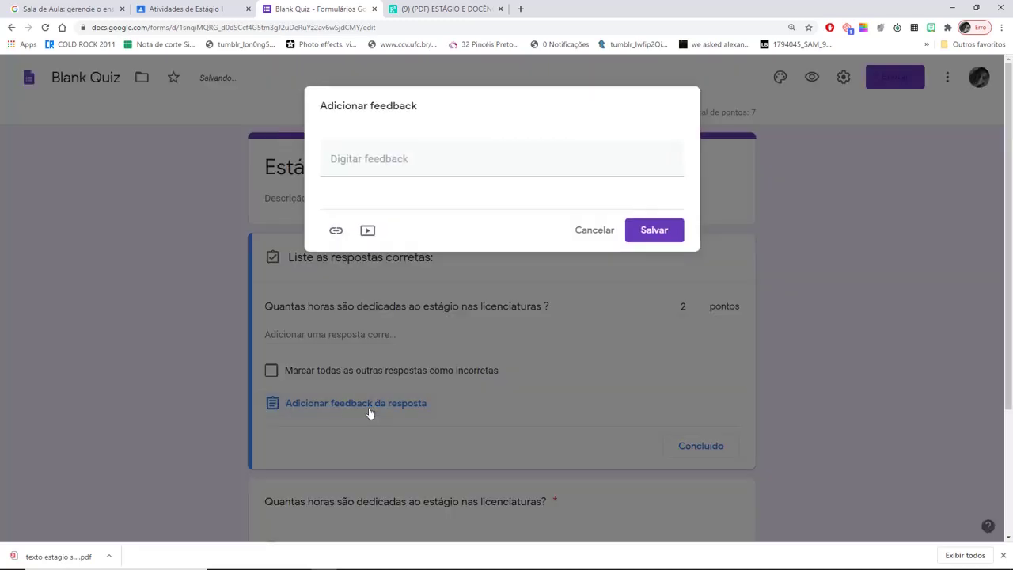
pyautogui.click(360, 156)
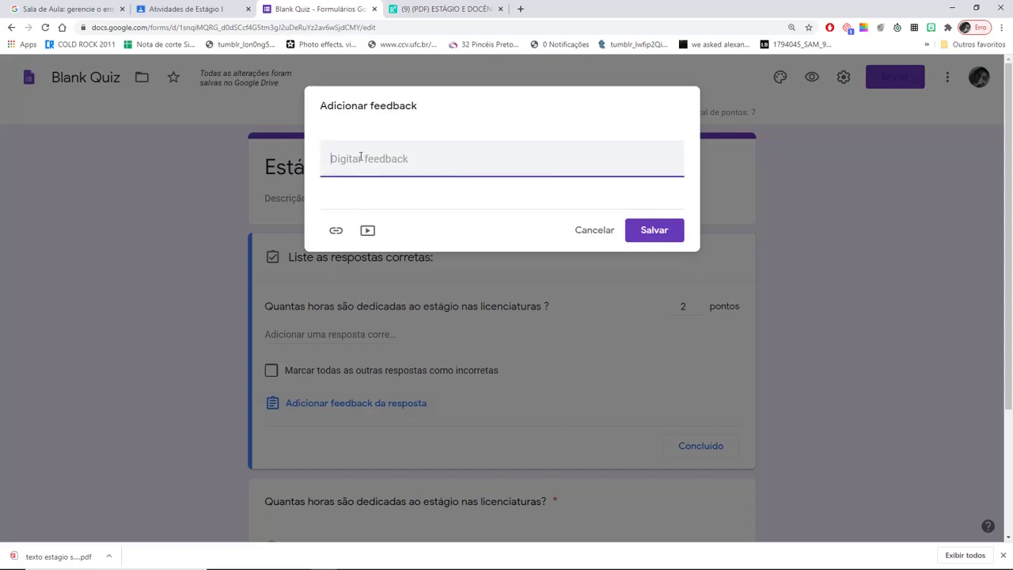
pyautogui.write('100 horas')
pyautogui.click(656, 229)
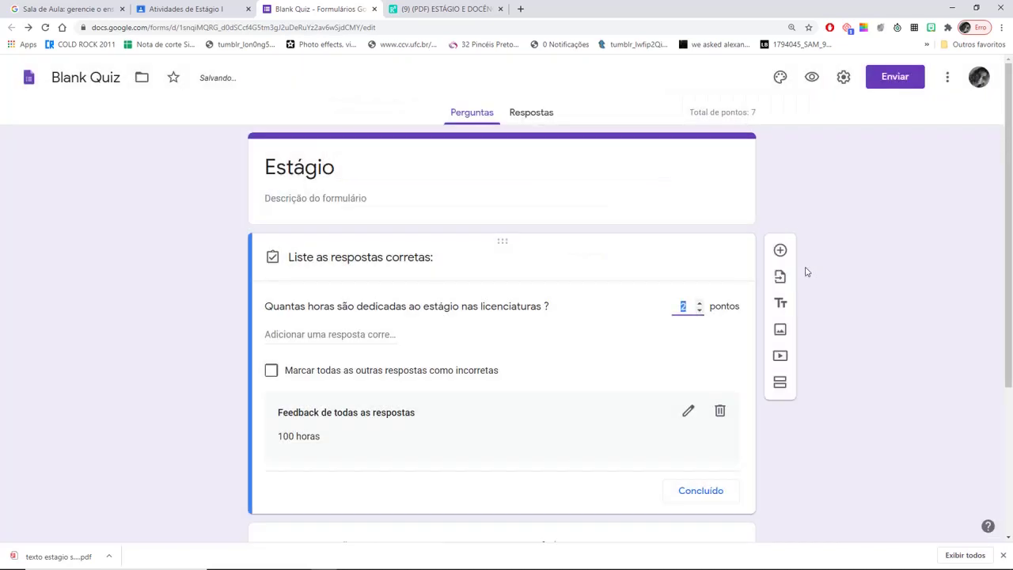
pyautogui.click(843, 497)
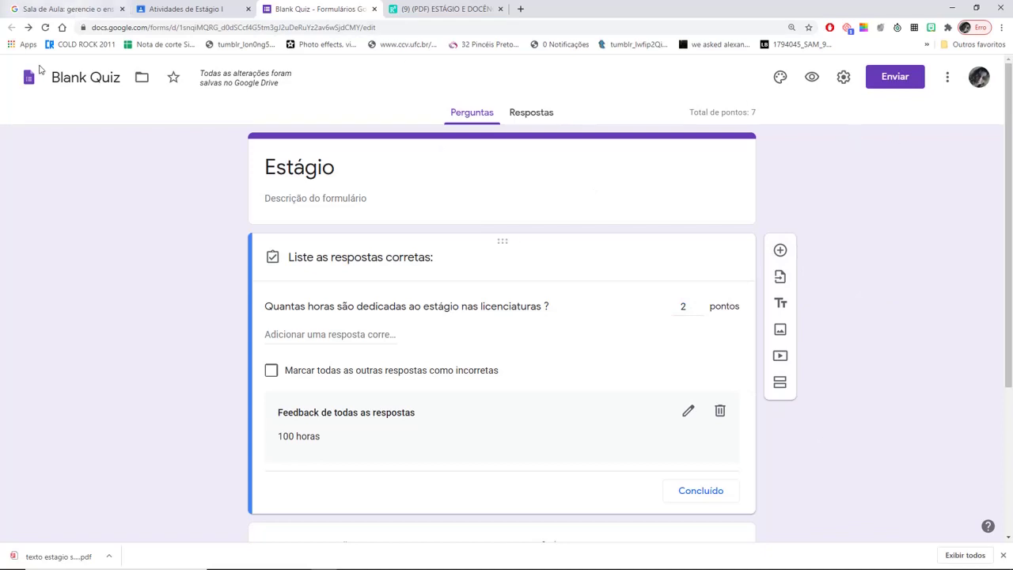
# - Close the quiz tab and post the stage-hours activity with Criar atividade
pyautogui.click(374, 9)
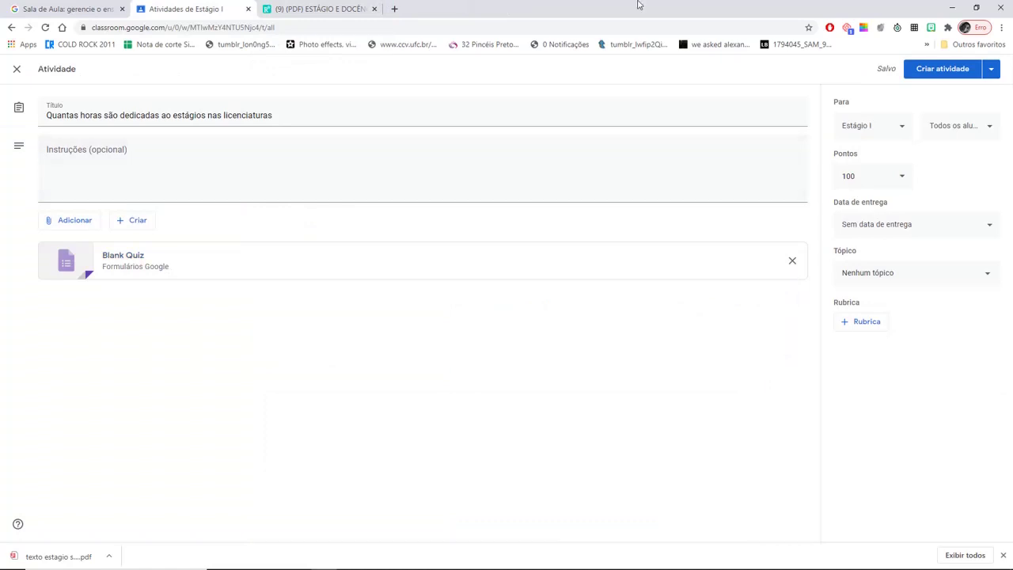
pyautogui.click(952, 69)
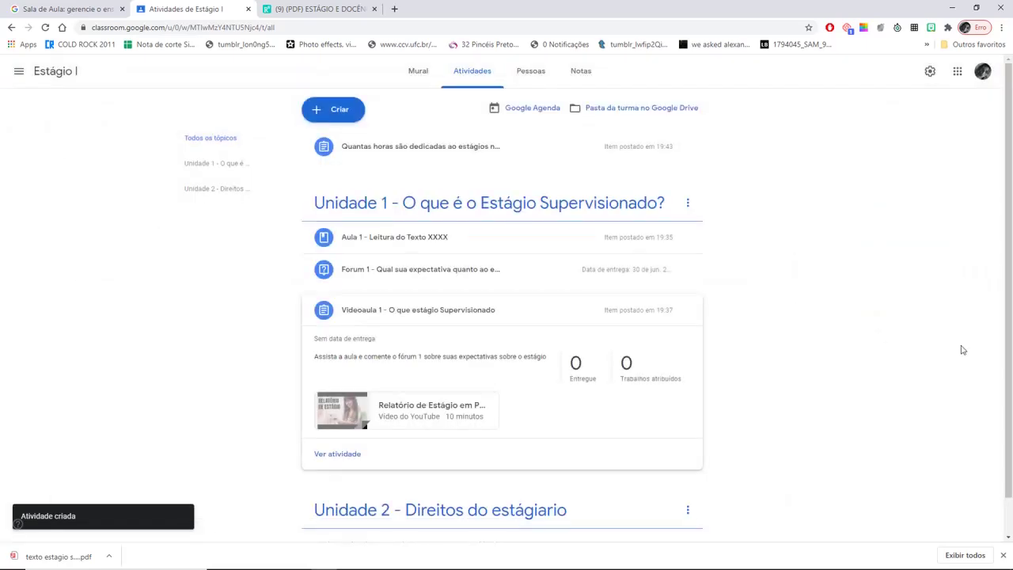
pyautogui.scroll(-1, 1011, 321)
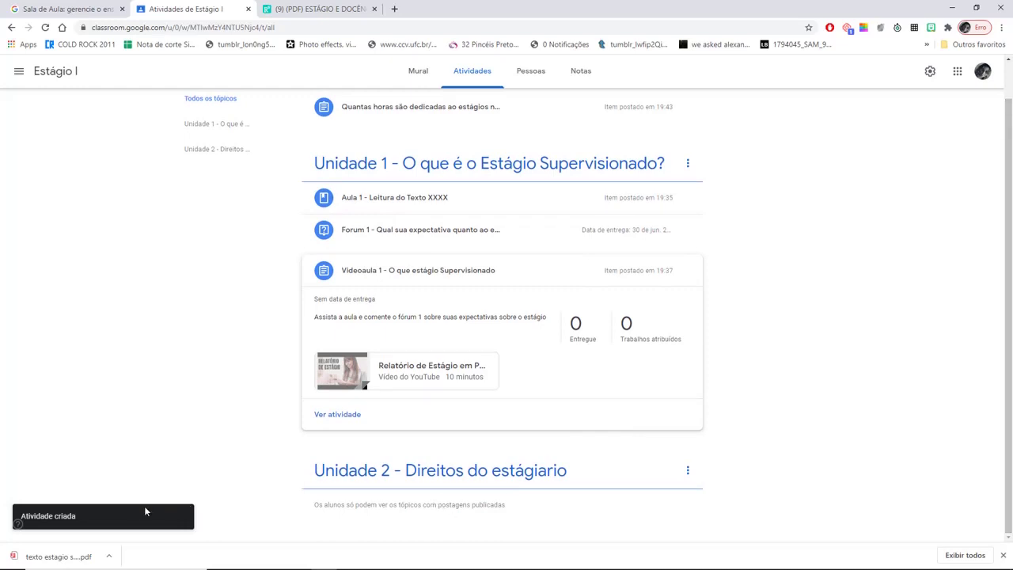
# - Drag the 'Quantas horas…' post under Unidade 2 and expand it to check the form
pyautogui.click(434, 479)
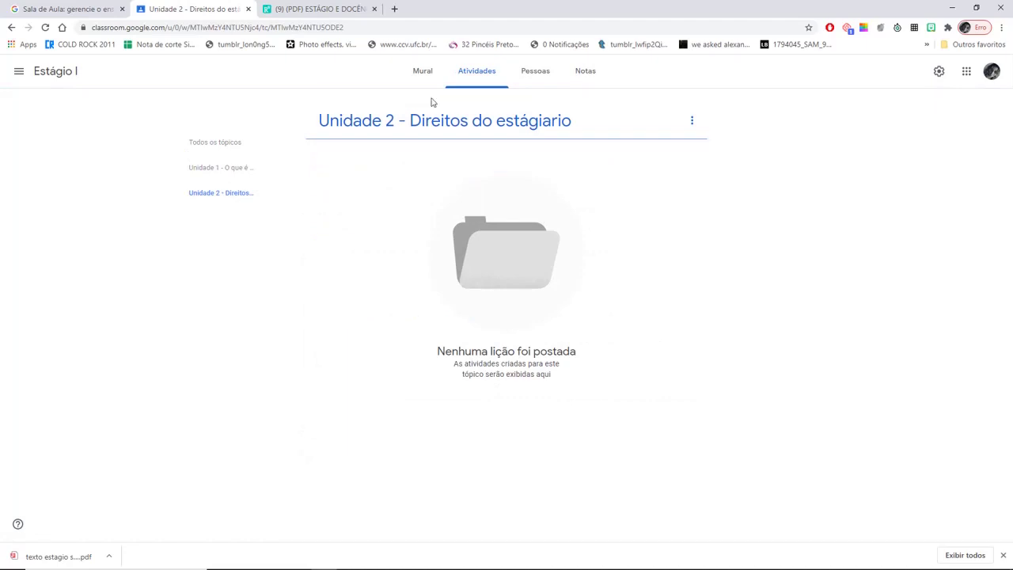
pyautogui.doubleClick(356, 122)
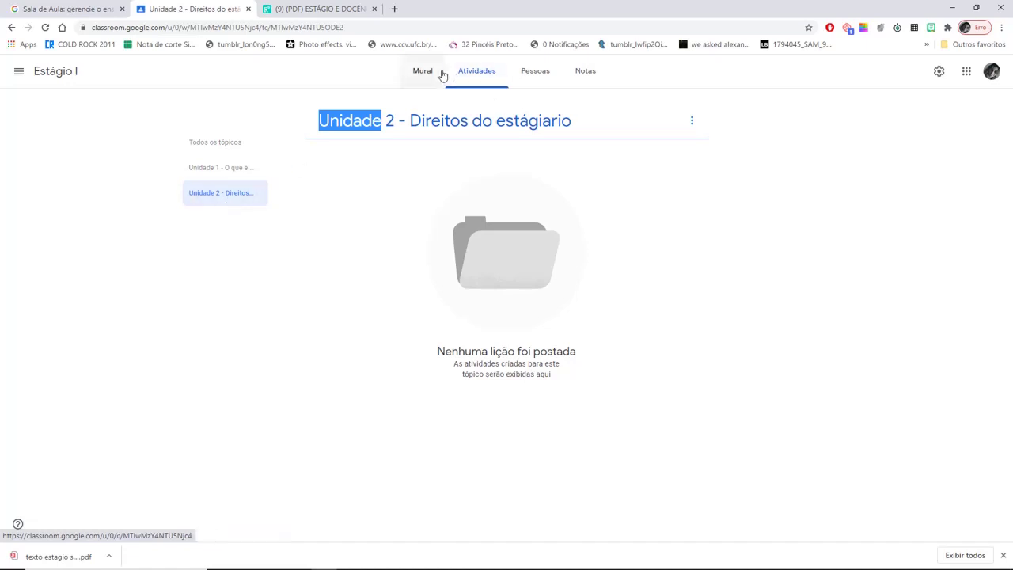
pyautogui.click(477, 72)
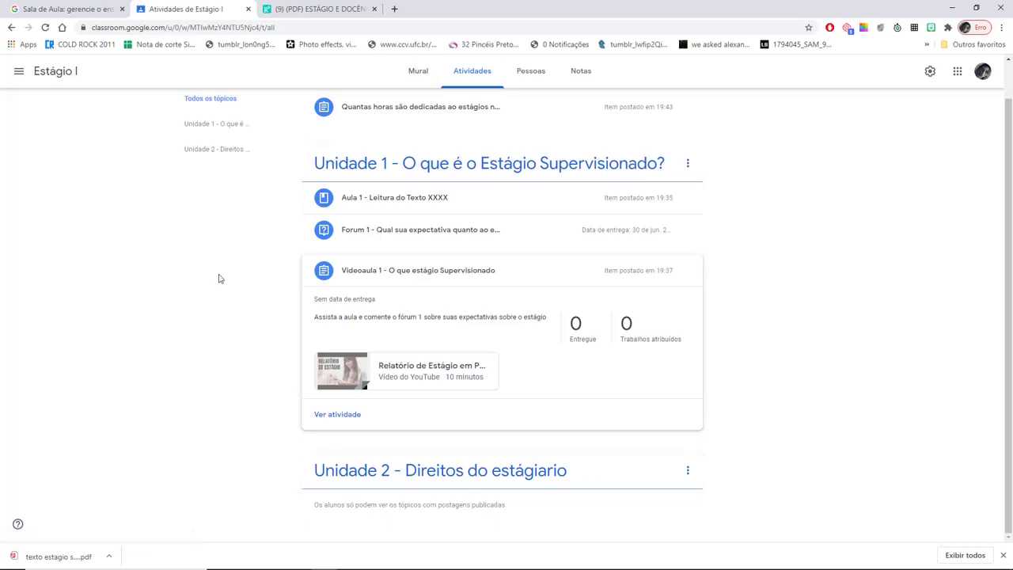
pyautogui.moveTo(1009, 245); pyautogui.dragTo(1010, 220)
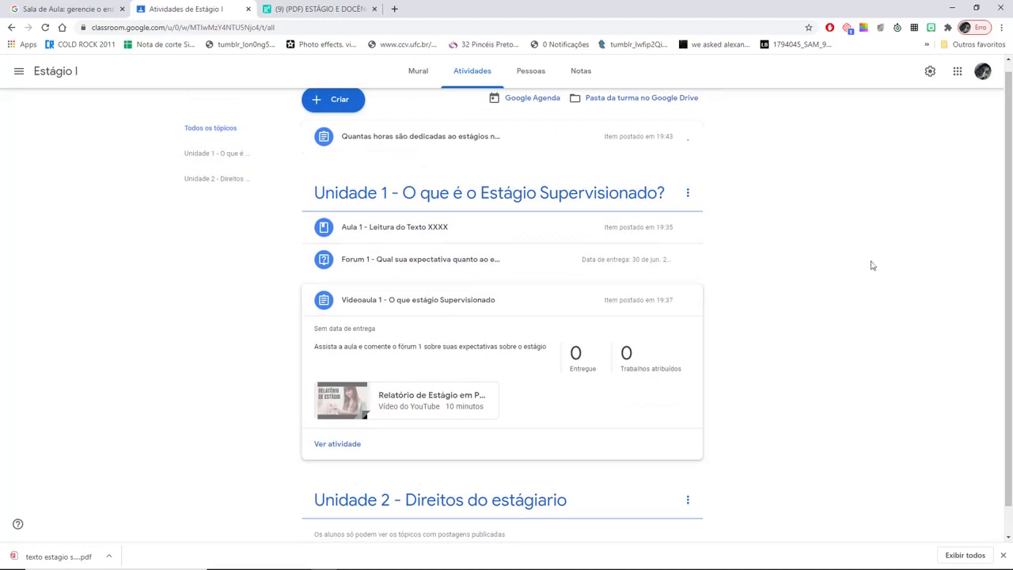
pyautogui.moveTo(1010, 228); pyautogui.dragTo(1010, 237)
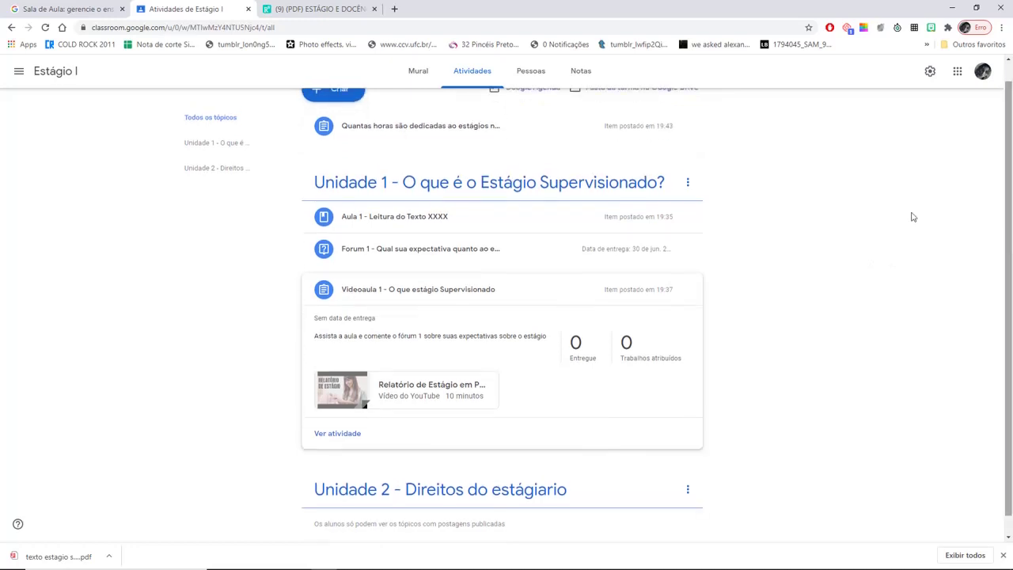
pyautogui.moveTo(375, 124); pyautogui.dragTo(380, 357)
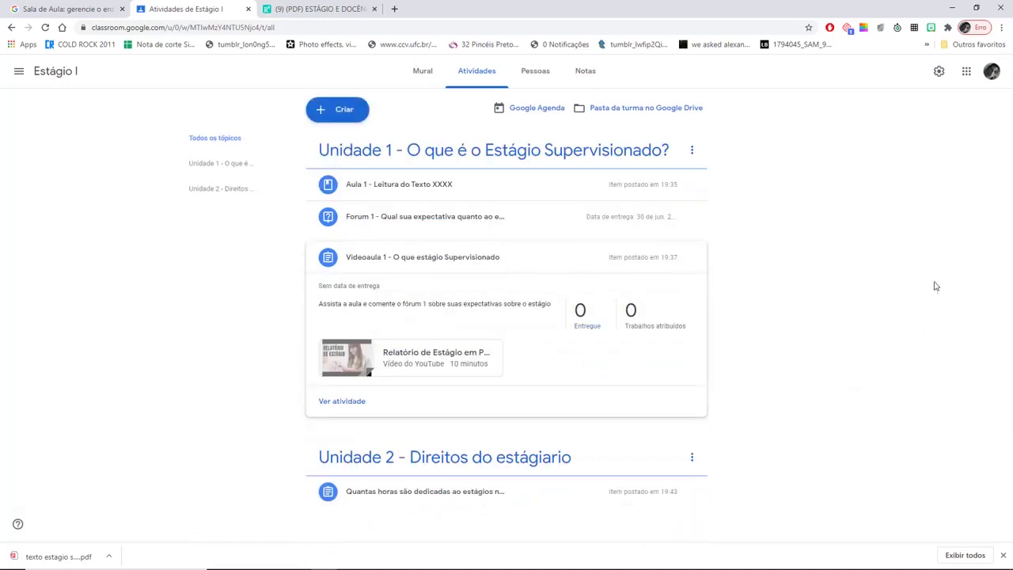
pyautogui.click(477, 492)
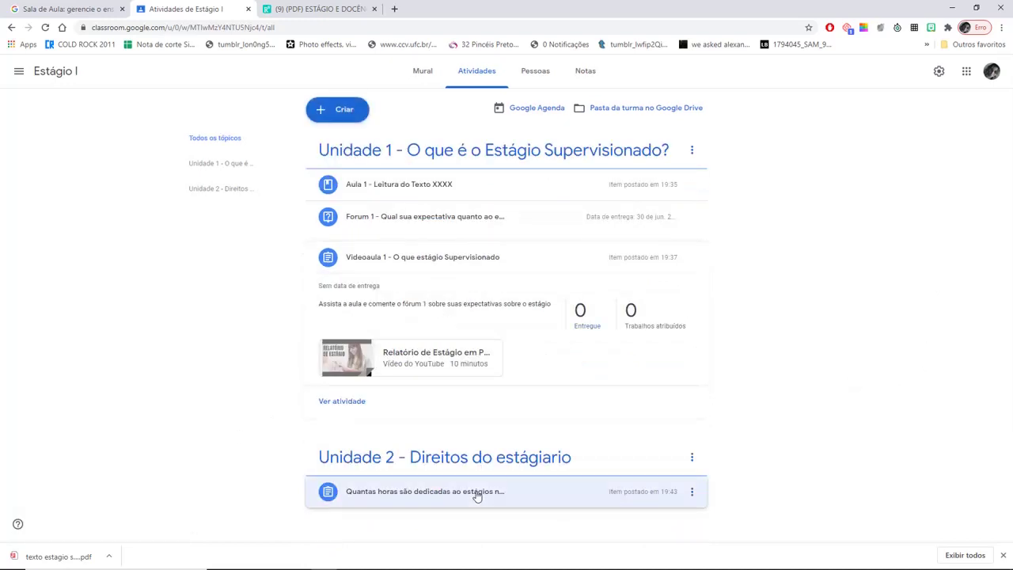